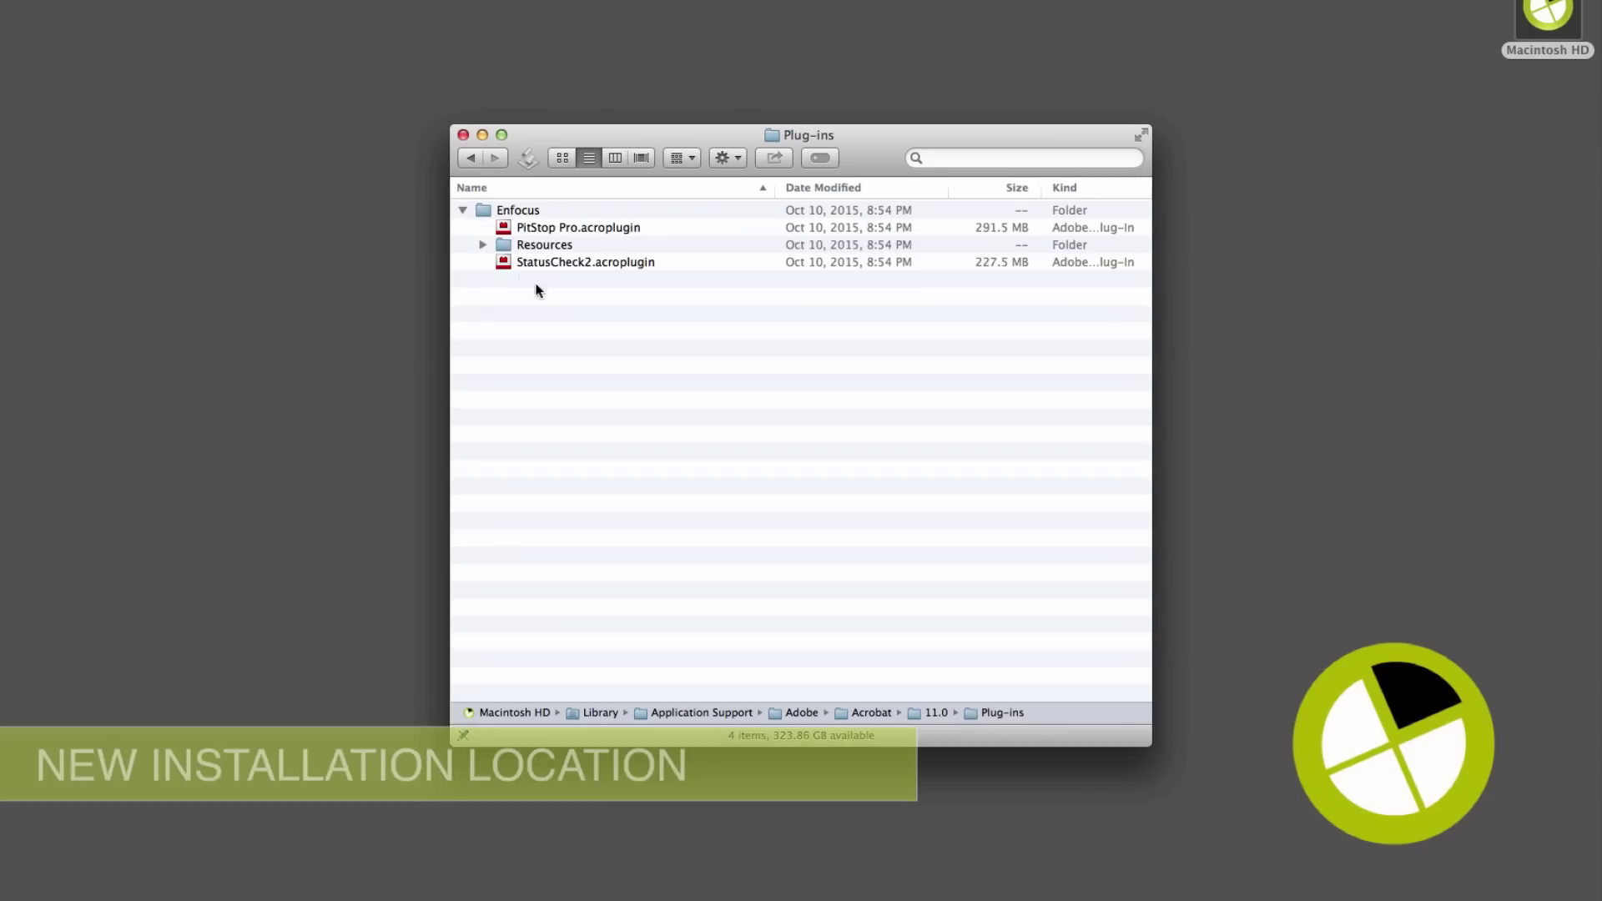
- Trace PitStop Pro.acroplugin to Adobe Acrobat.app > Contents > Resources > Plug-ins > Enfocus
click(569, 233)
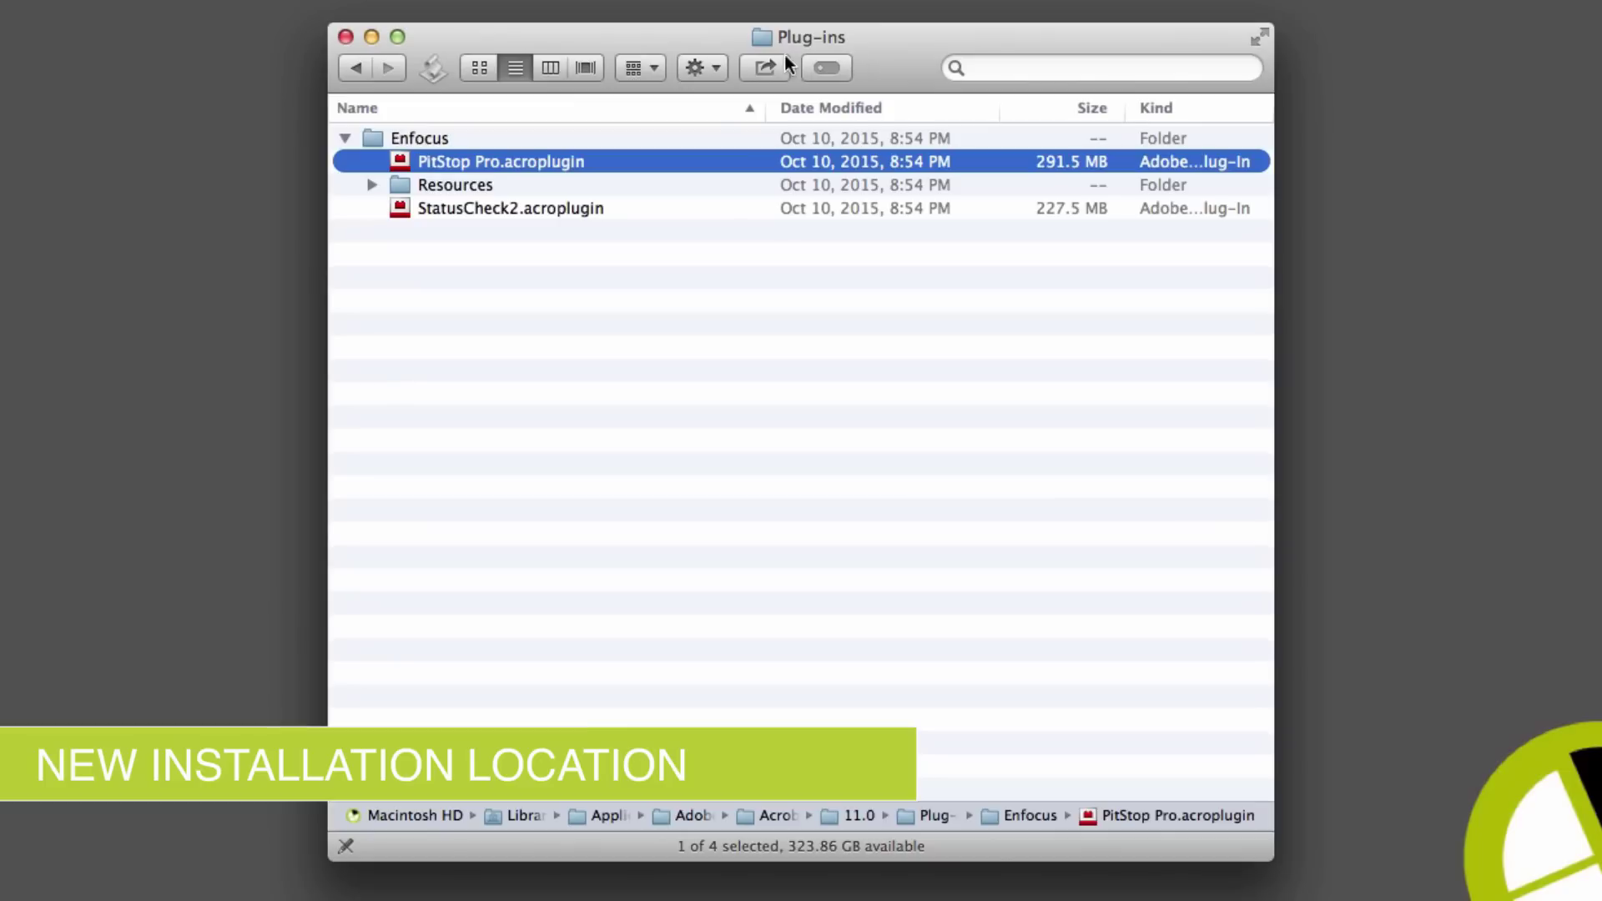
super+click(788, 36)
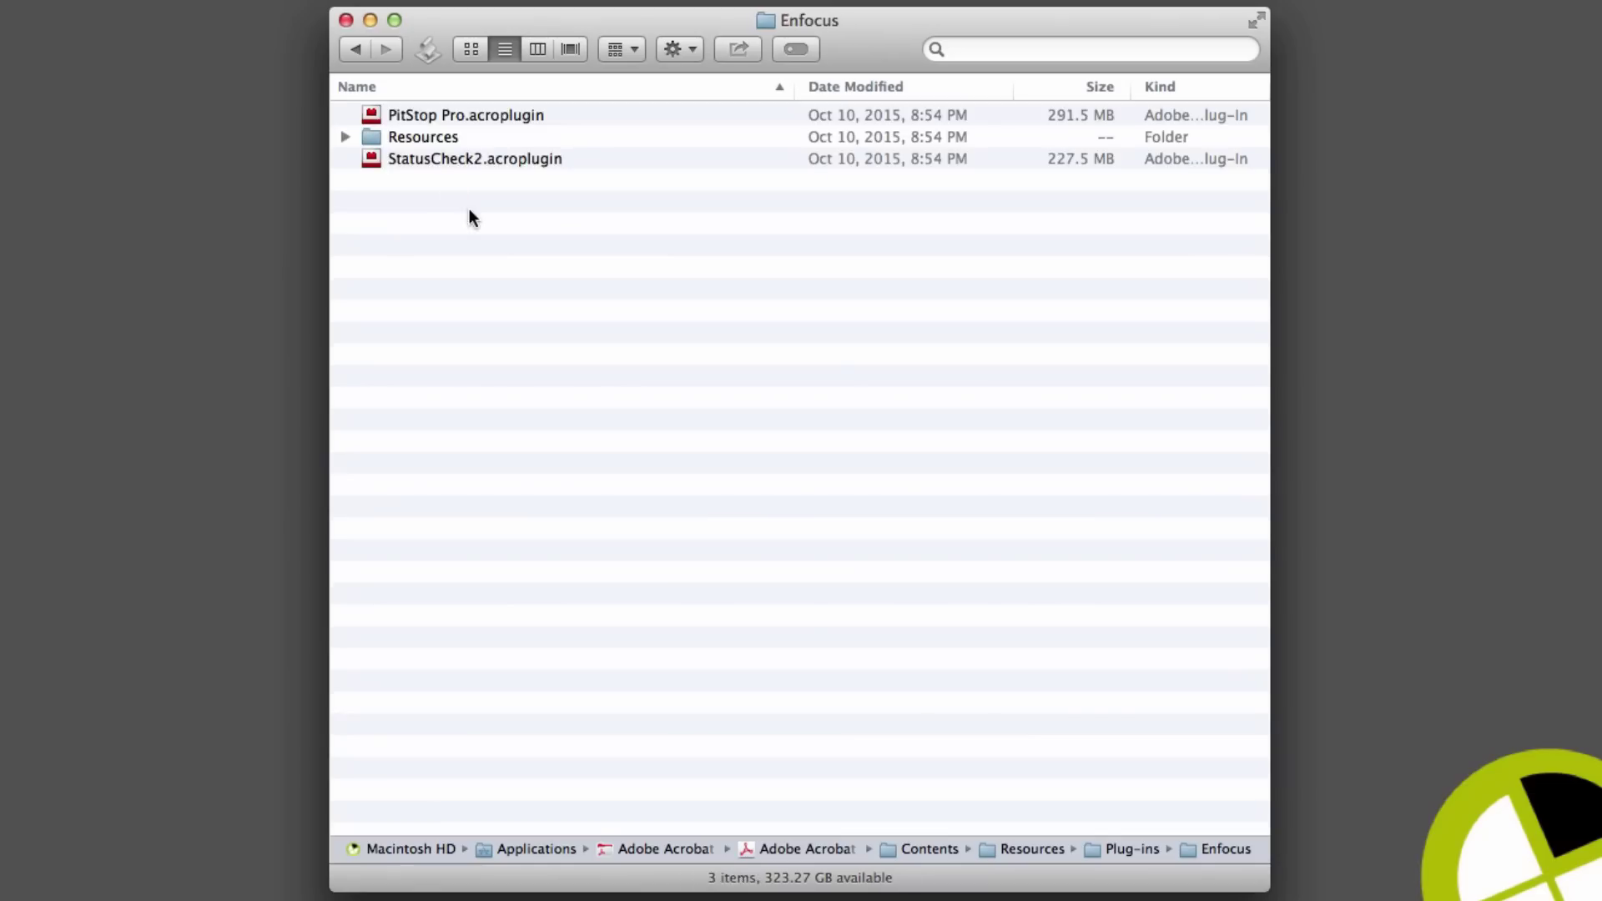
click(414, 117)
super+click(767, 19)
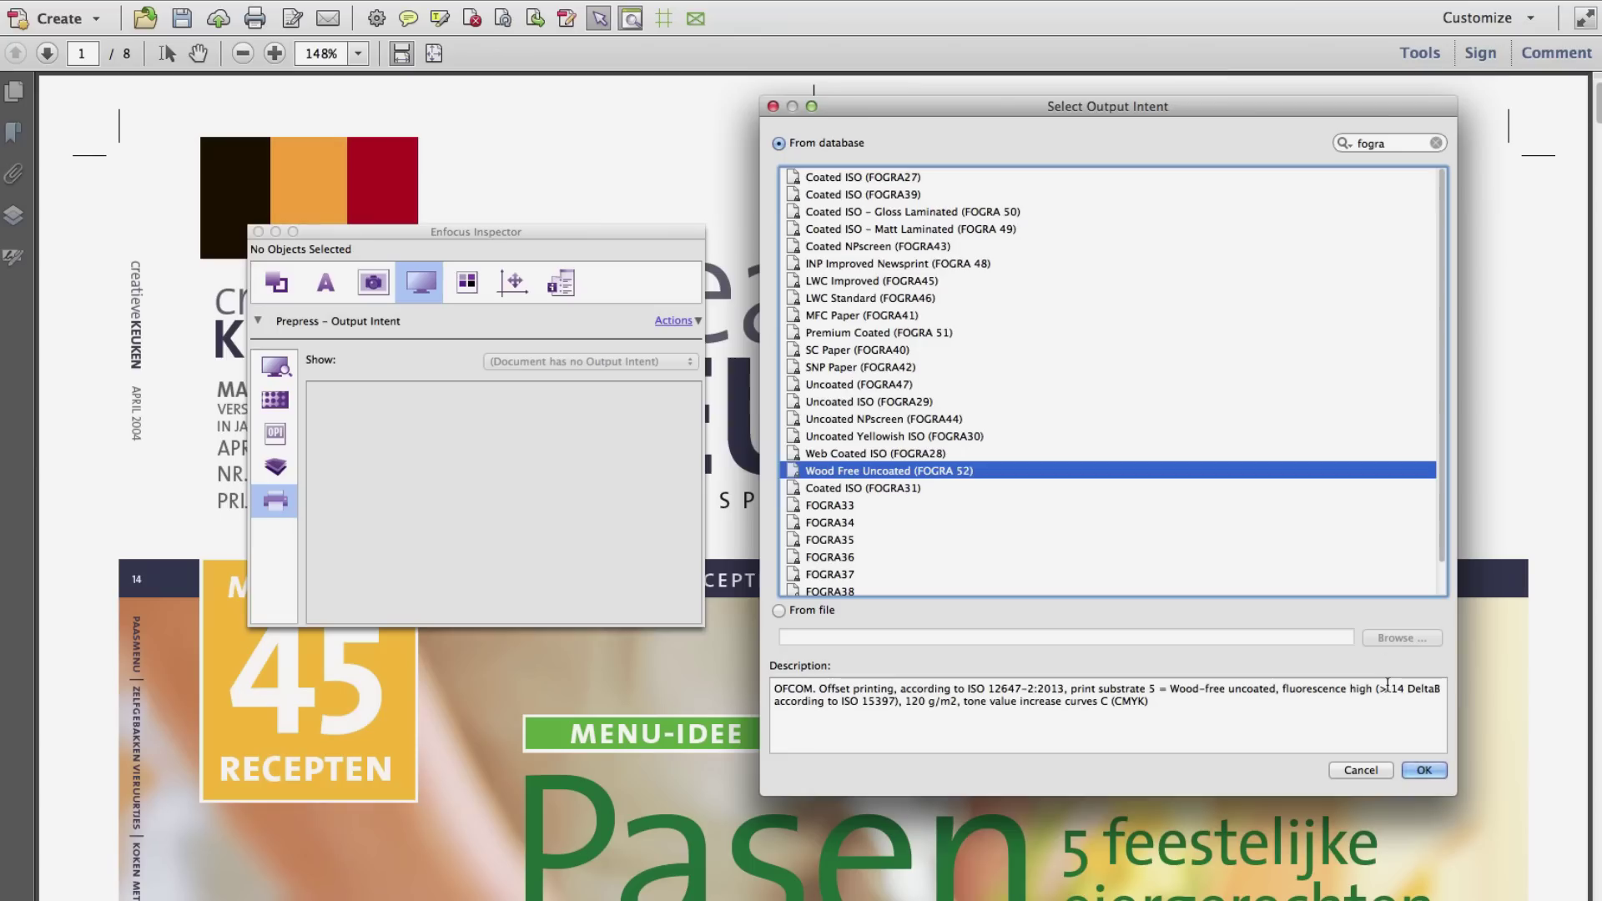
- Set the output intent to Premium Coated (FOGRA 51) and select both DeviceLink action lists
click(978, 332)
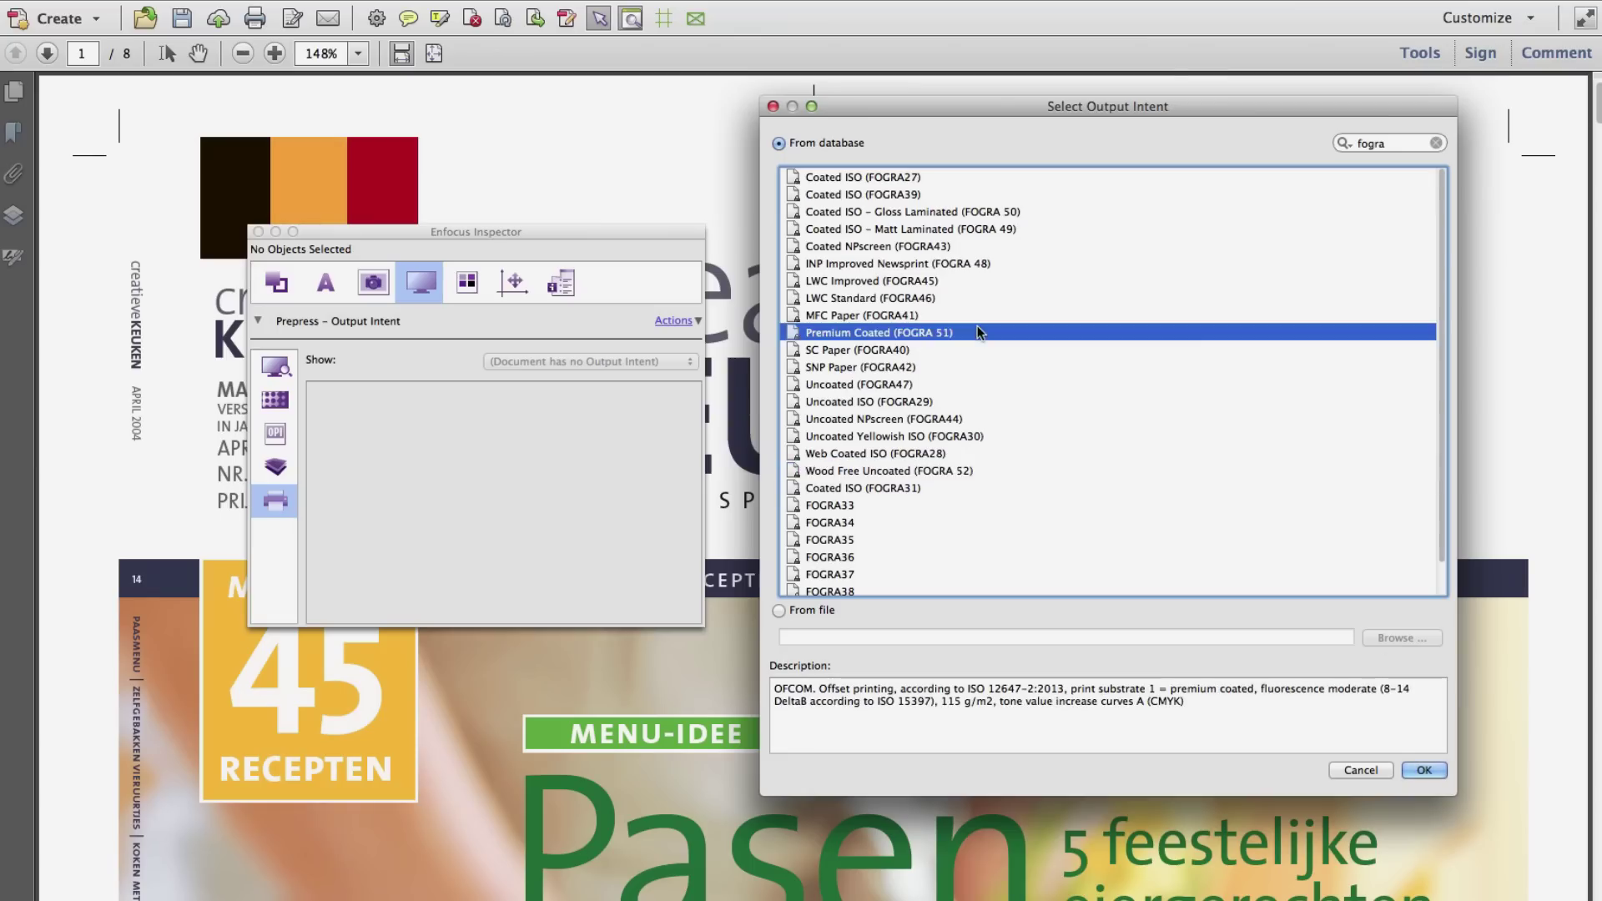
click(1418, 768)
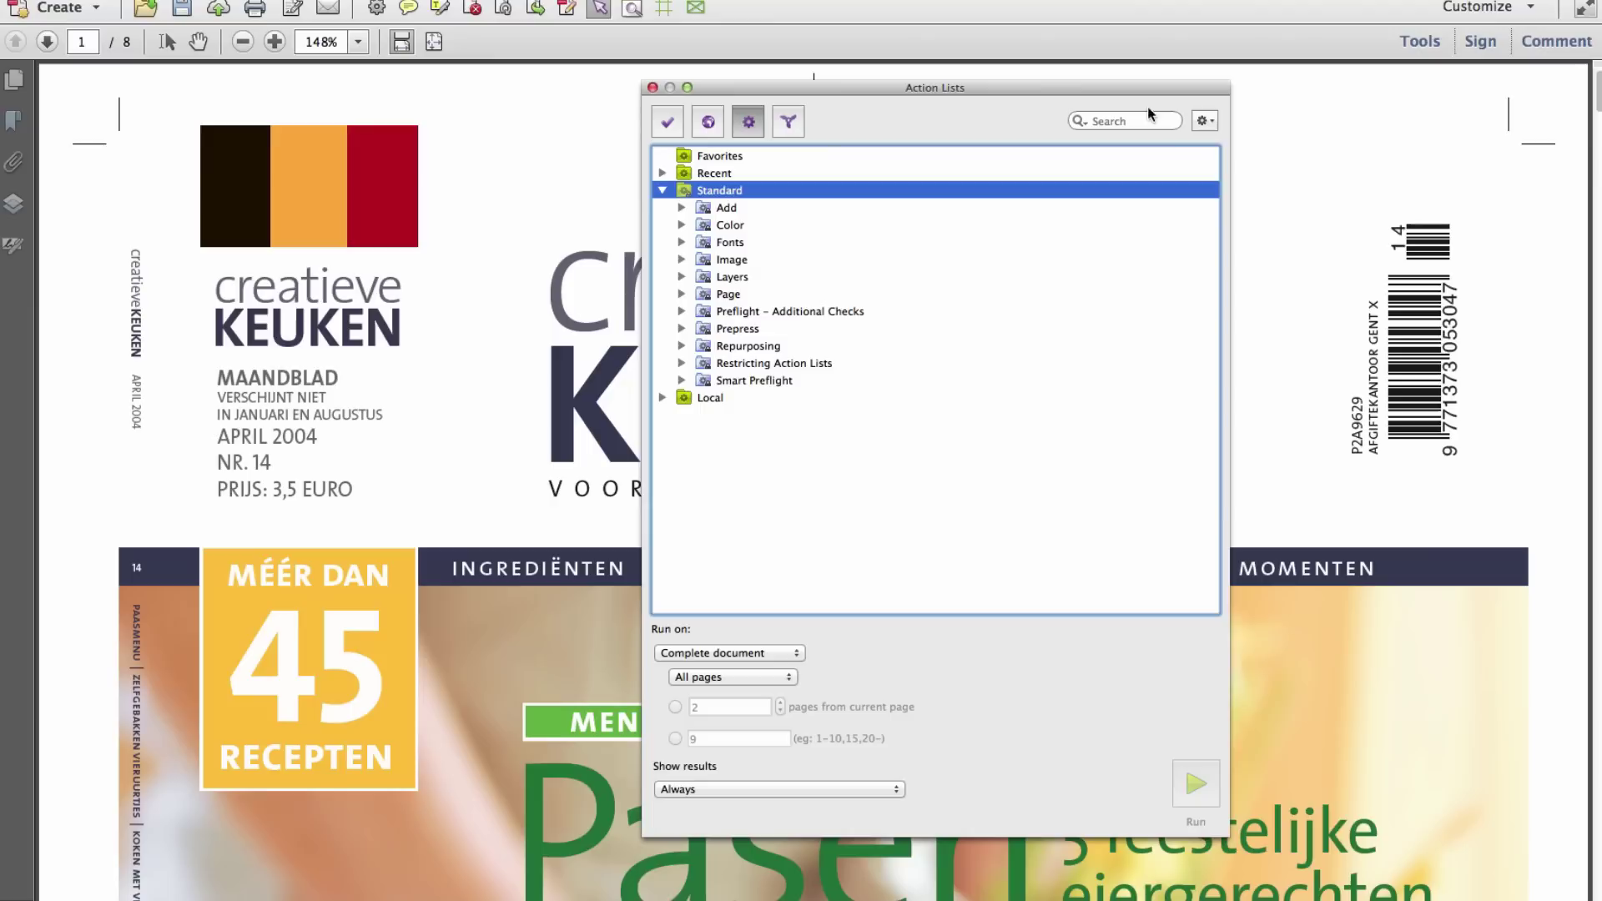
text(device)
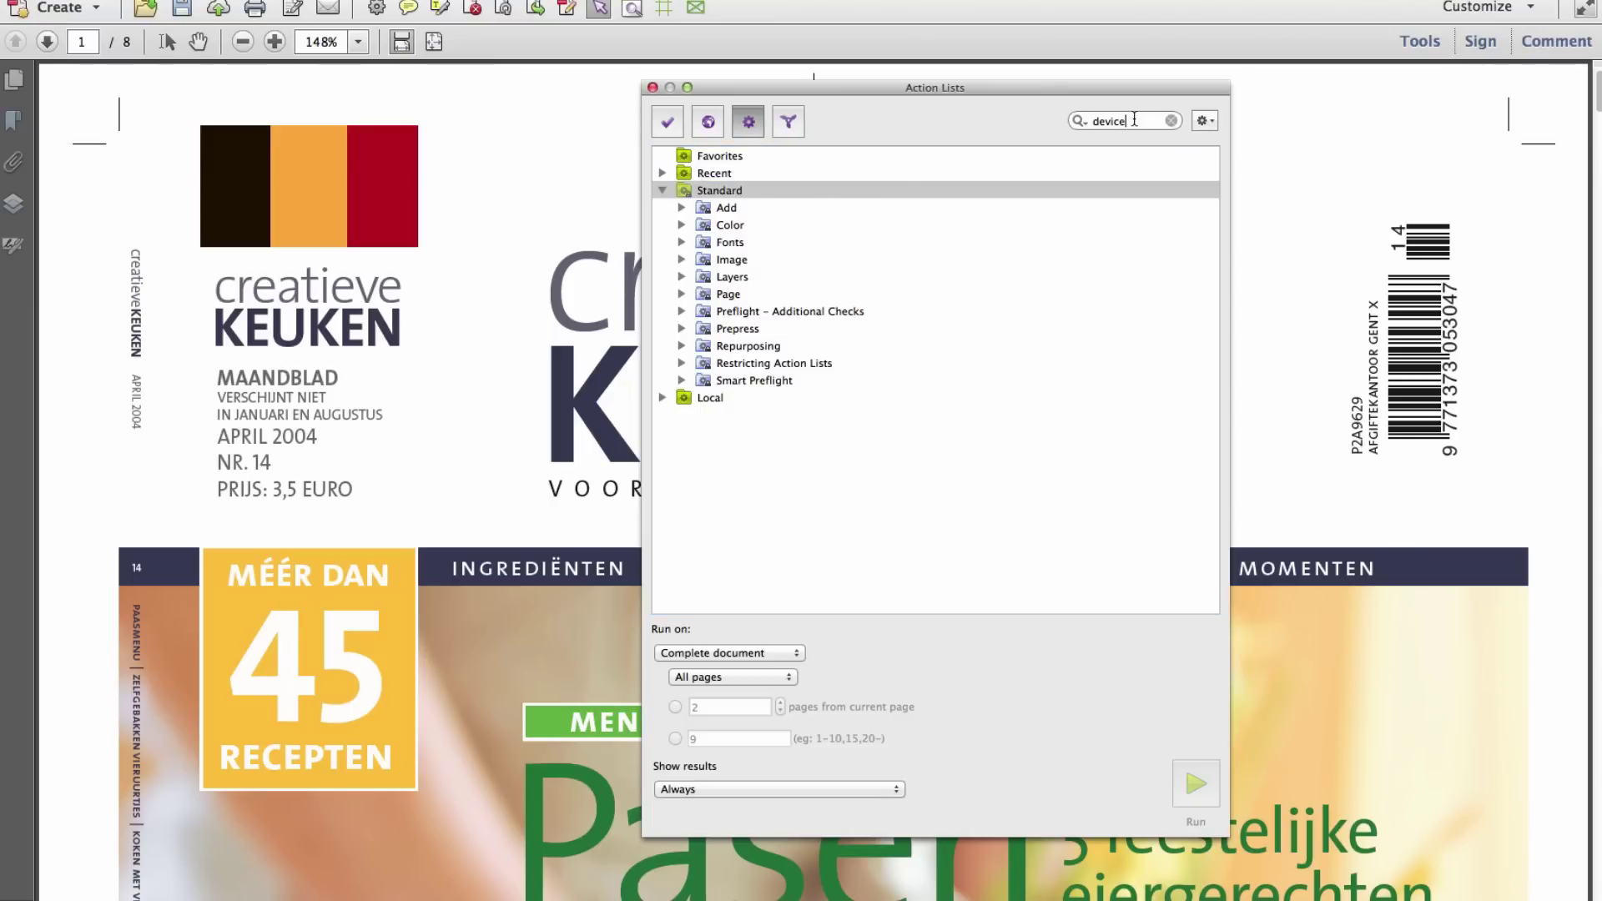
click(789, 190)
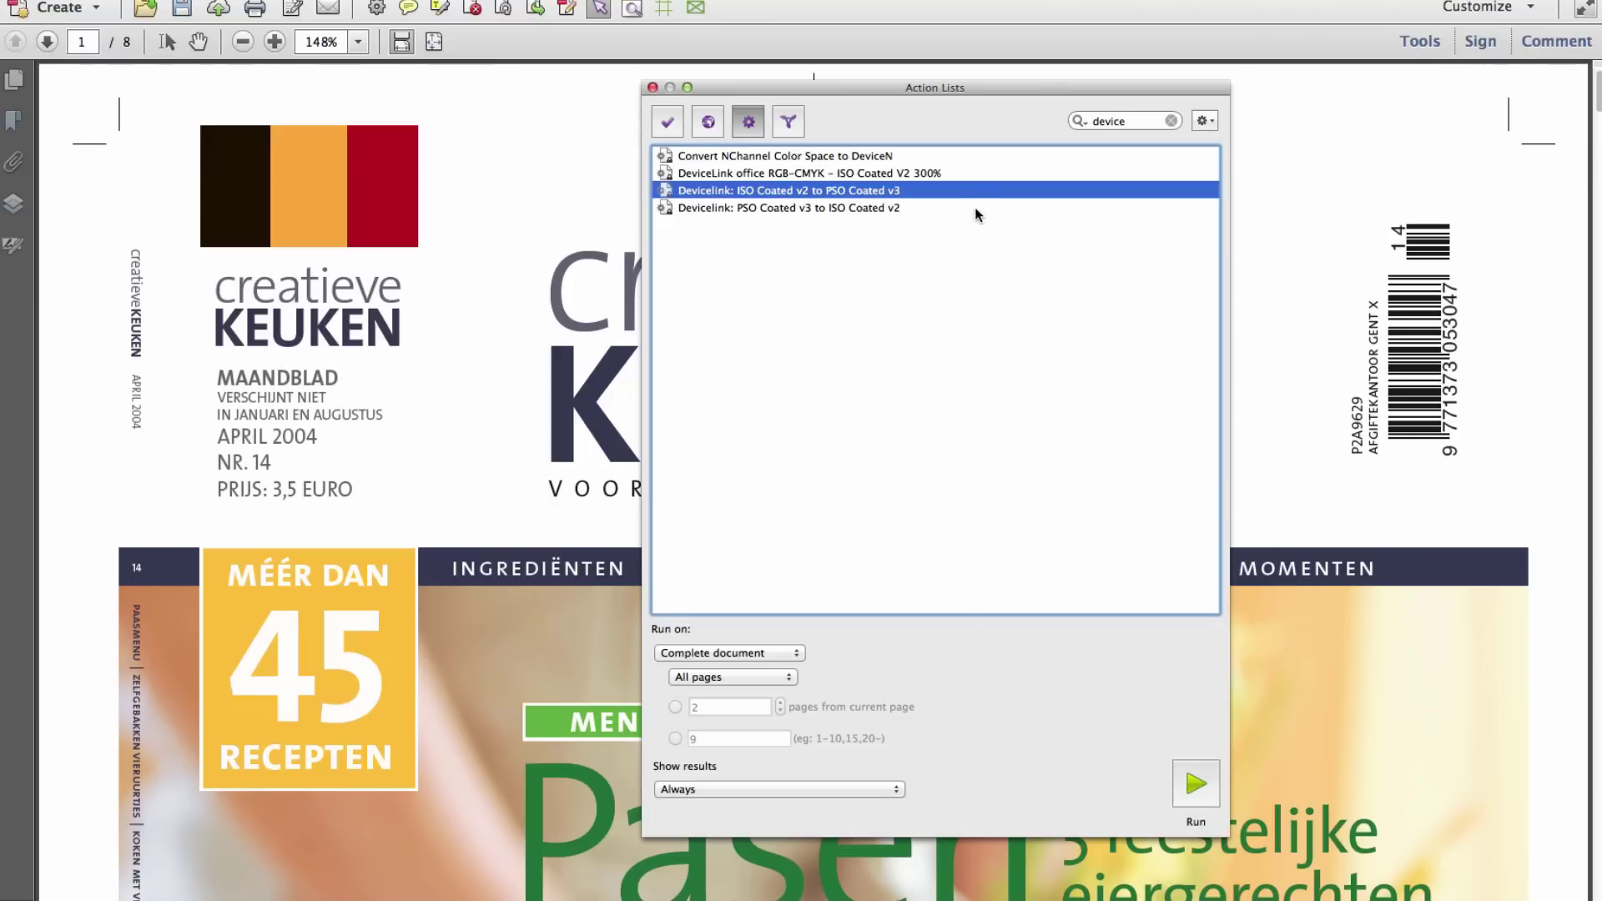
shift+click(959, 208)
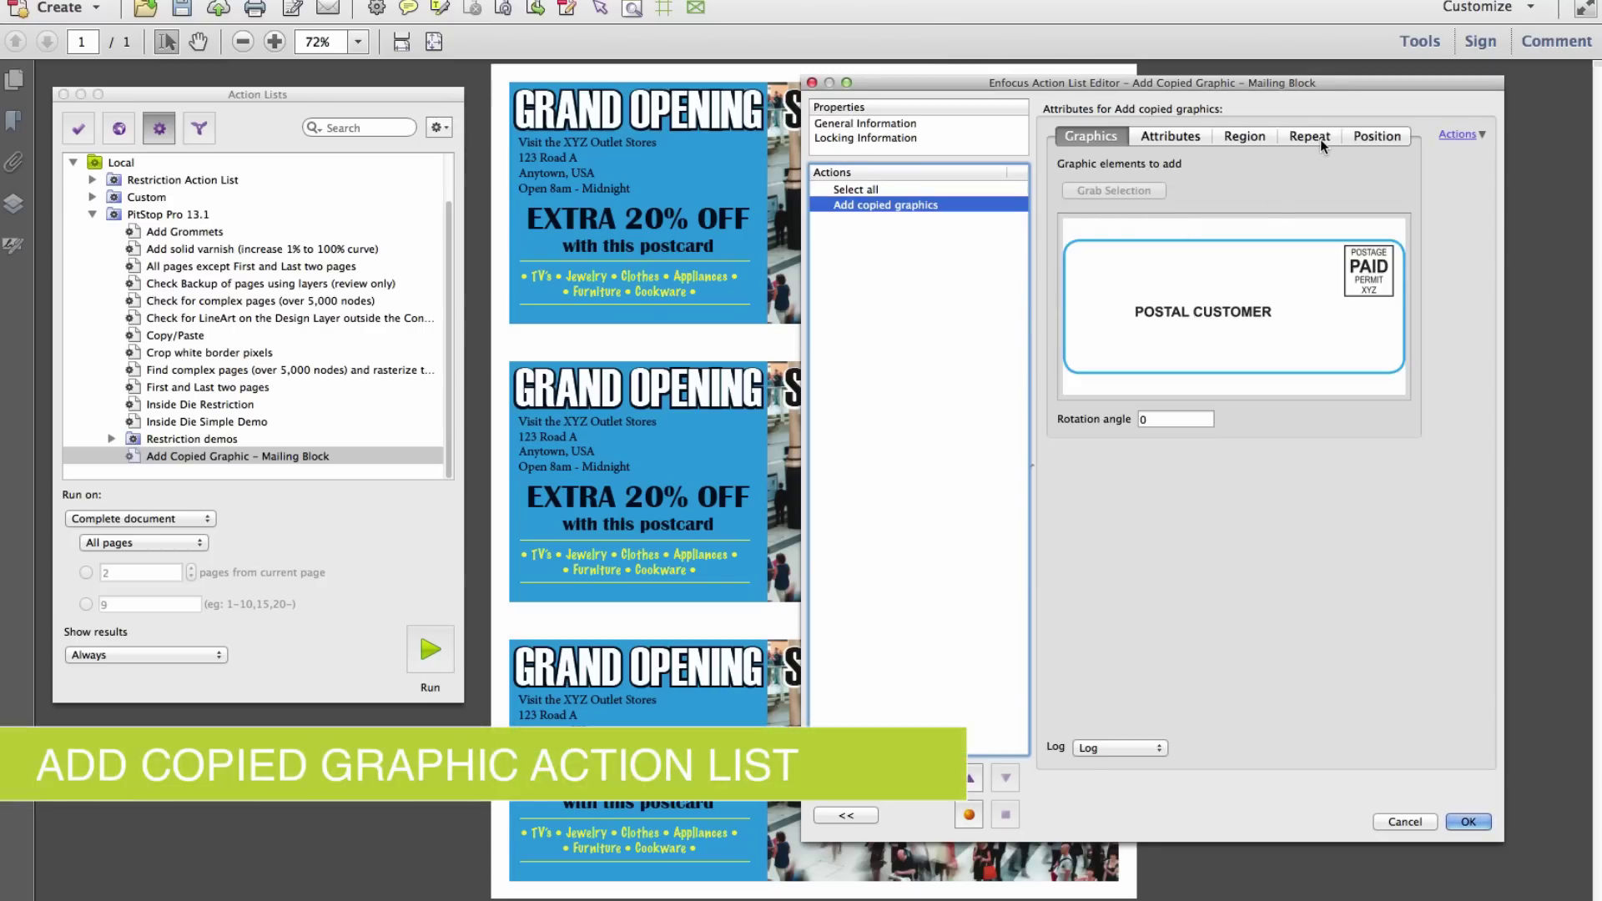
- Repeat the copied mailing block a fixed three rows vertically with 3.67 in spacing
click(1320, 139)
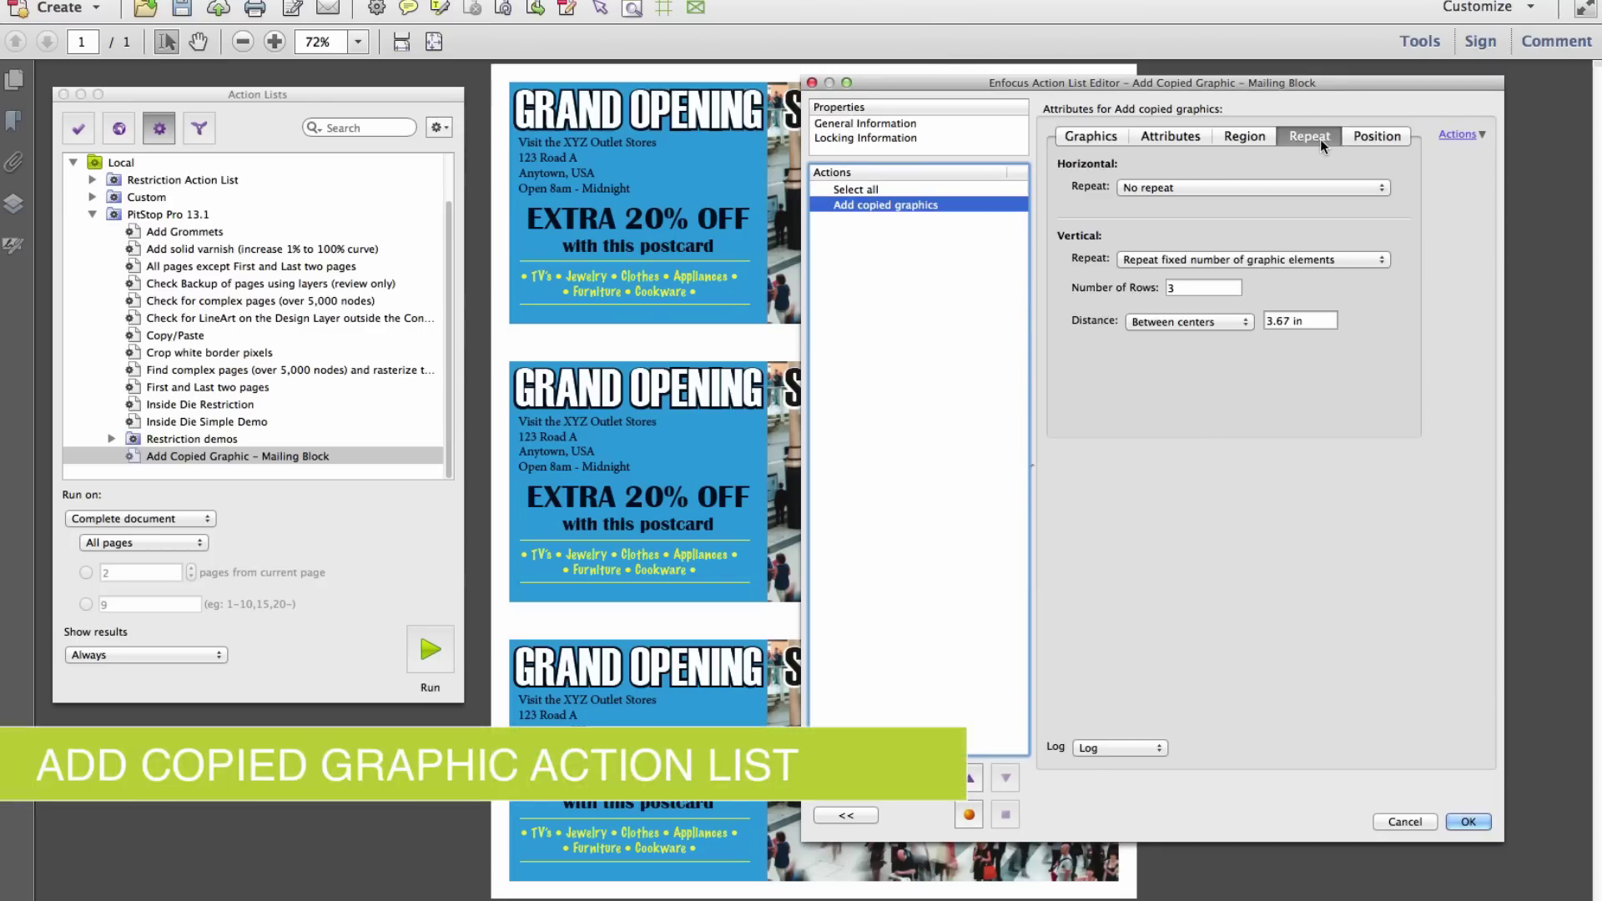
click(1291, 260)
click(1291, 259)
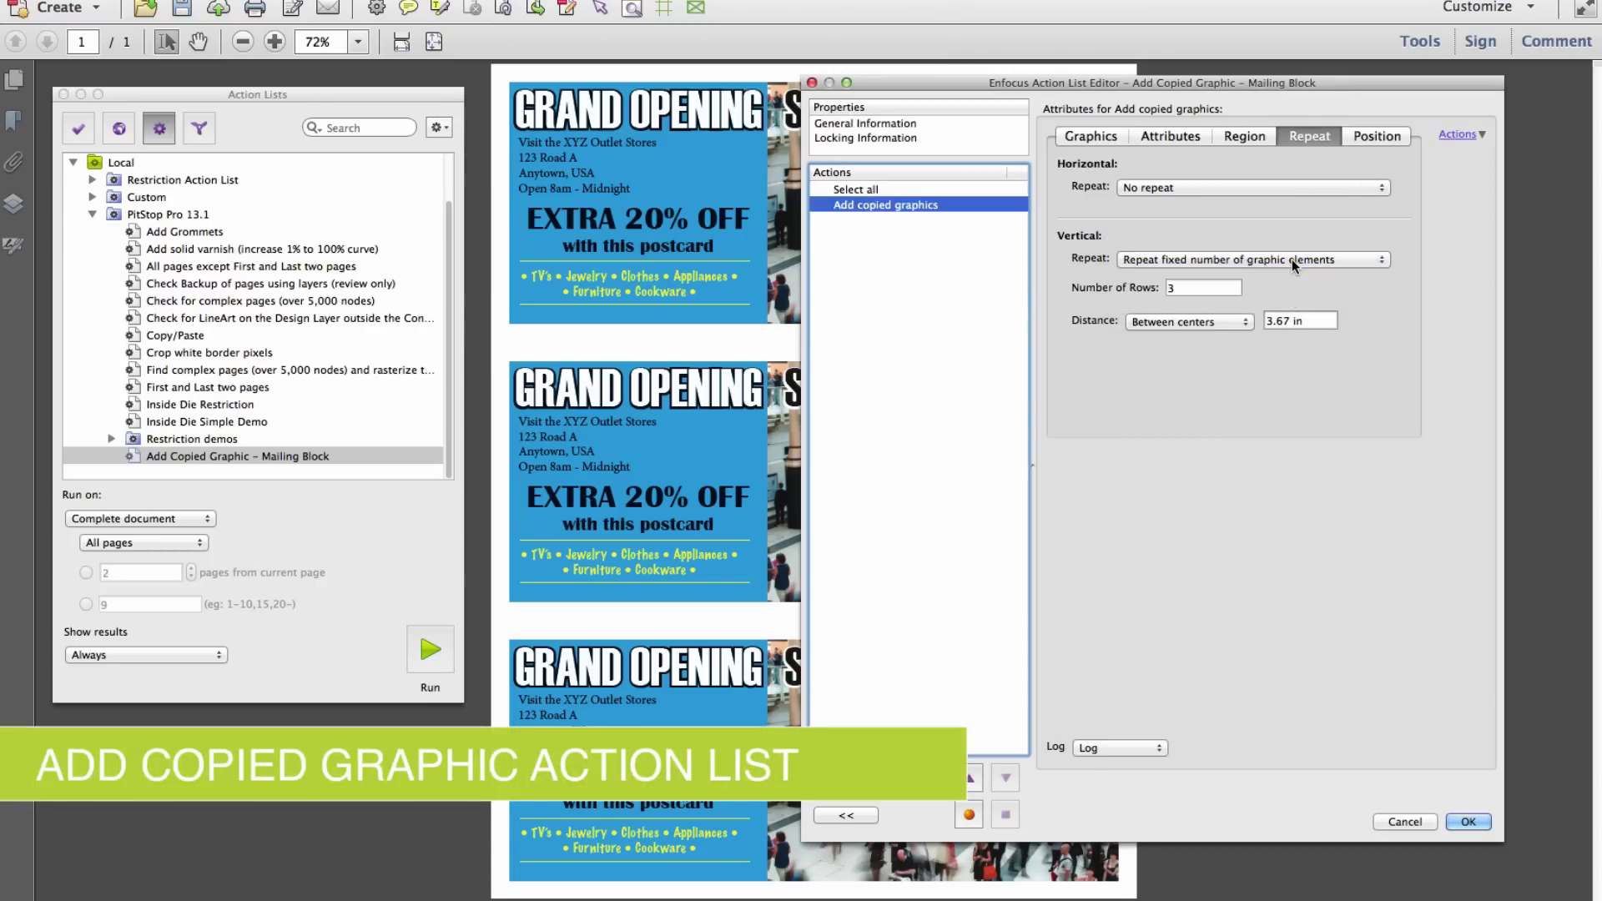
click(1188, 287)
click(1326, 321)
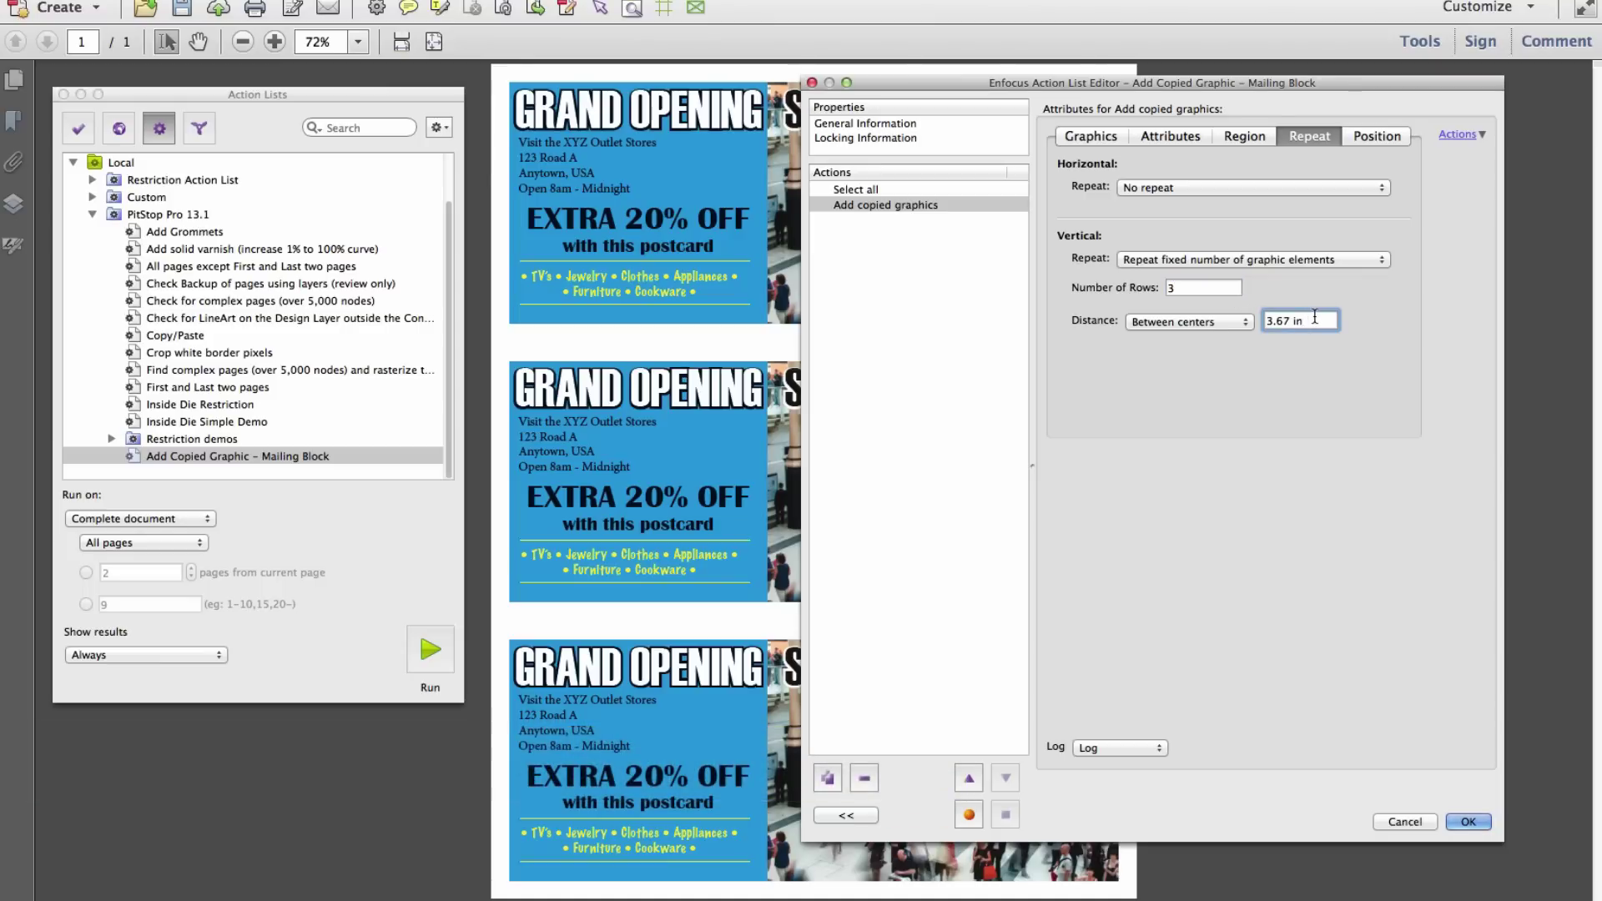
- Check the block's margins and stacking order, then run the mailing-block action list
click(1258, 135)
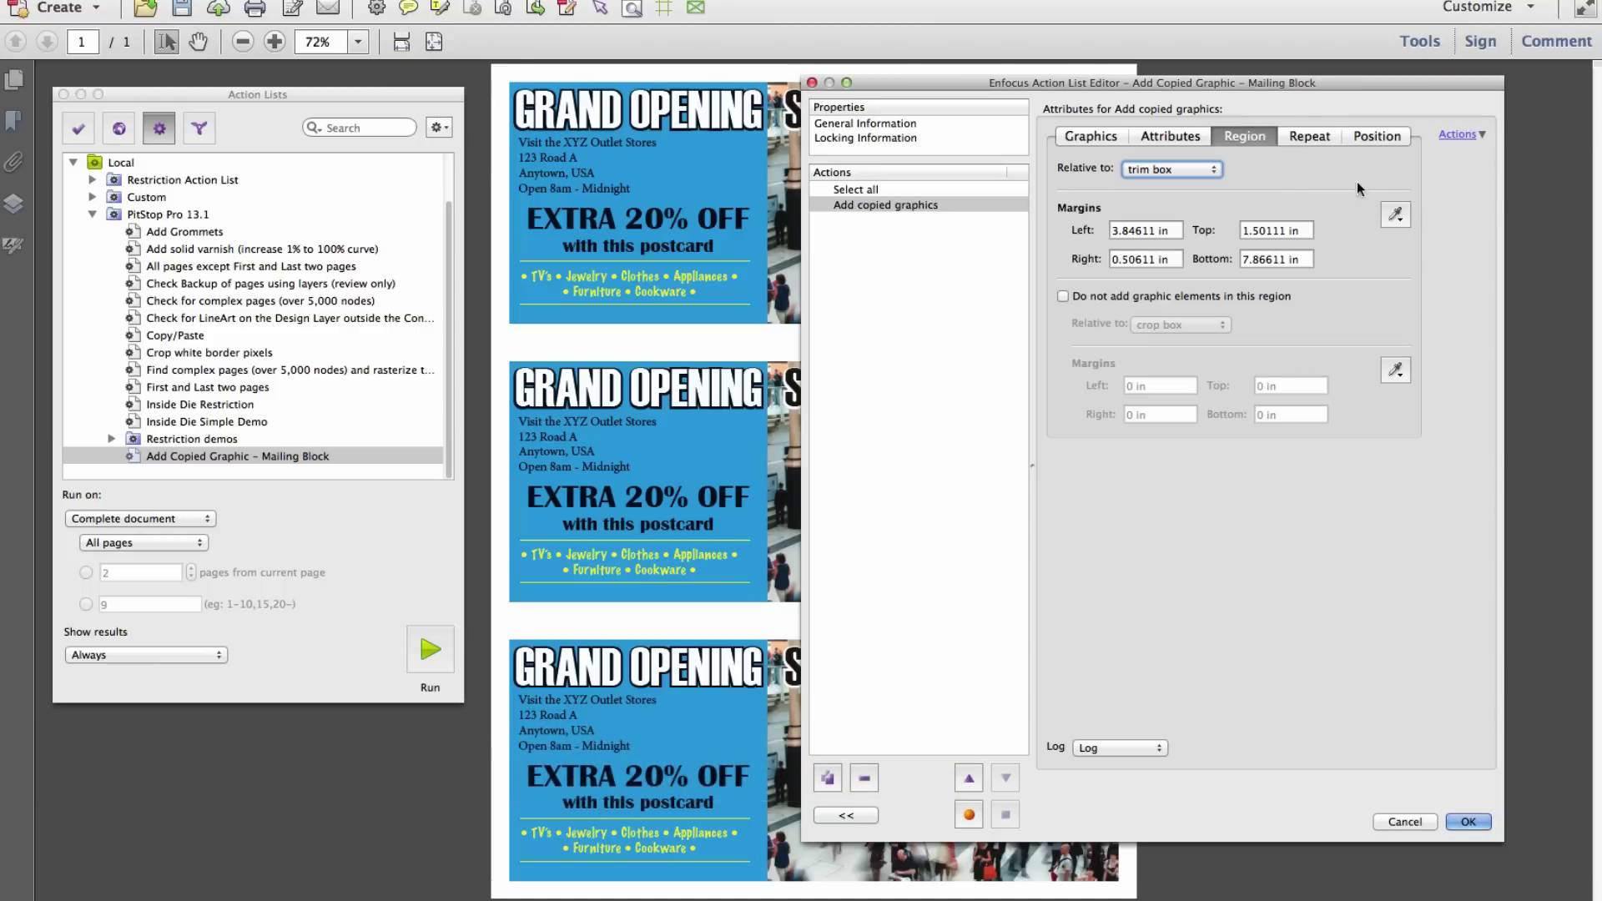
click(1183, 135)
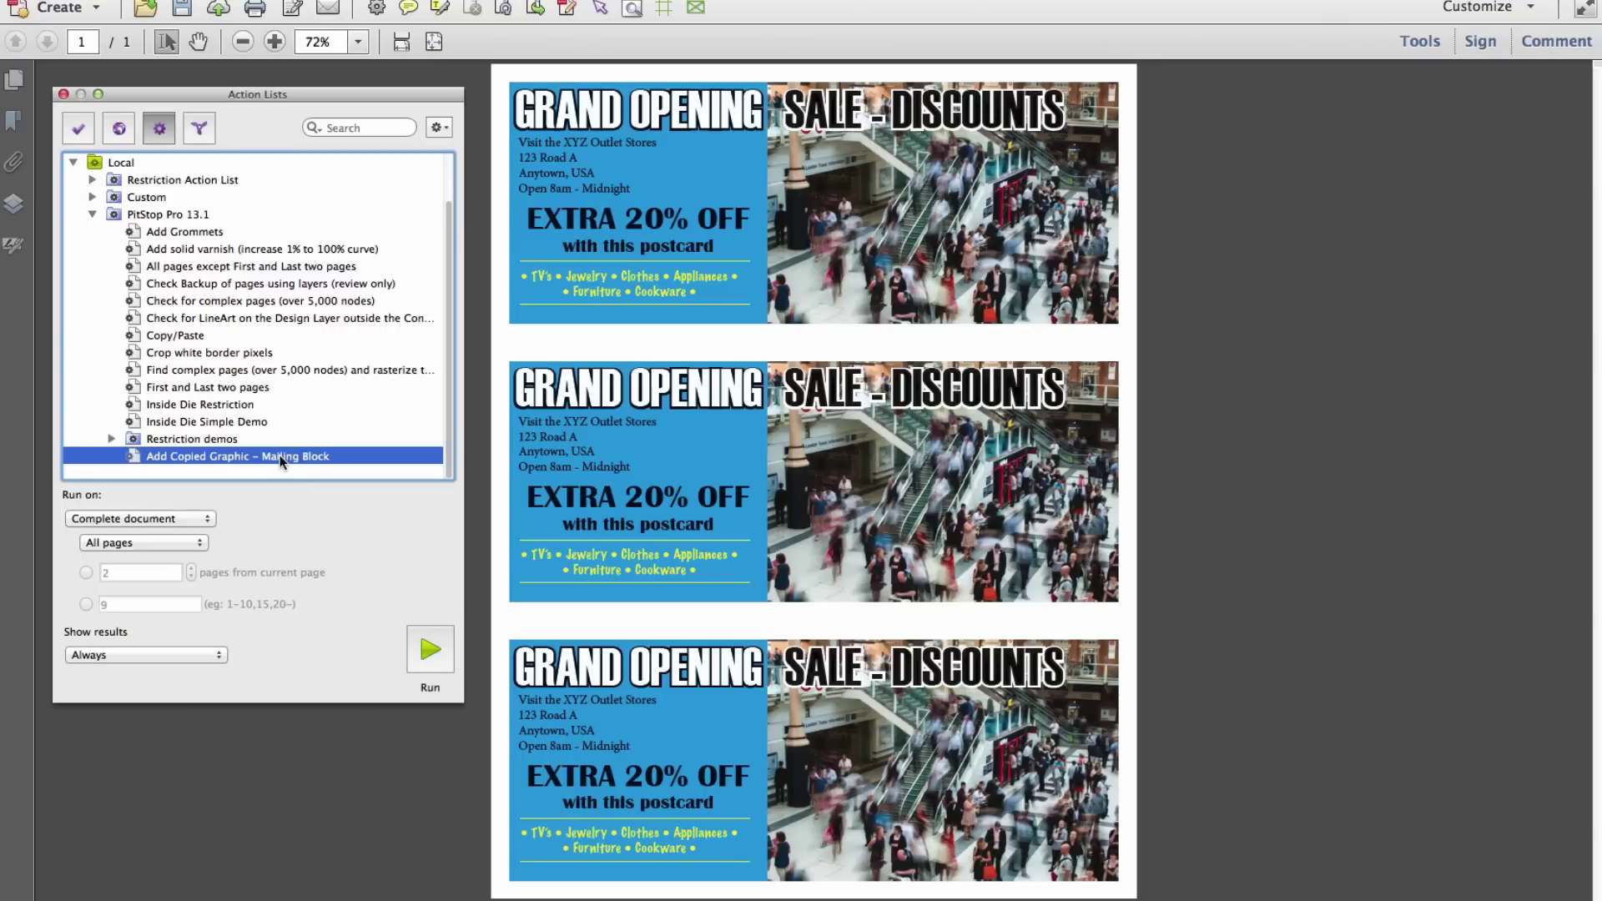
click(430, 650)
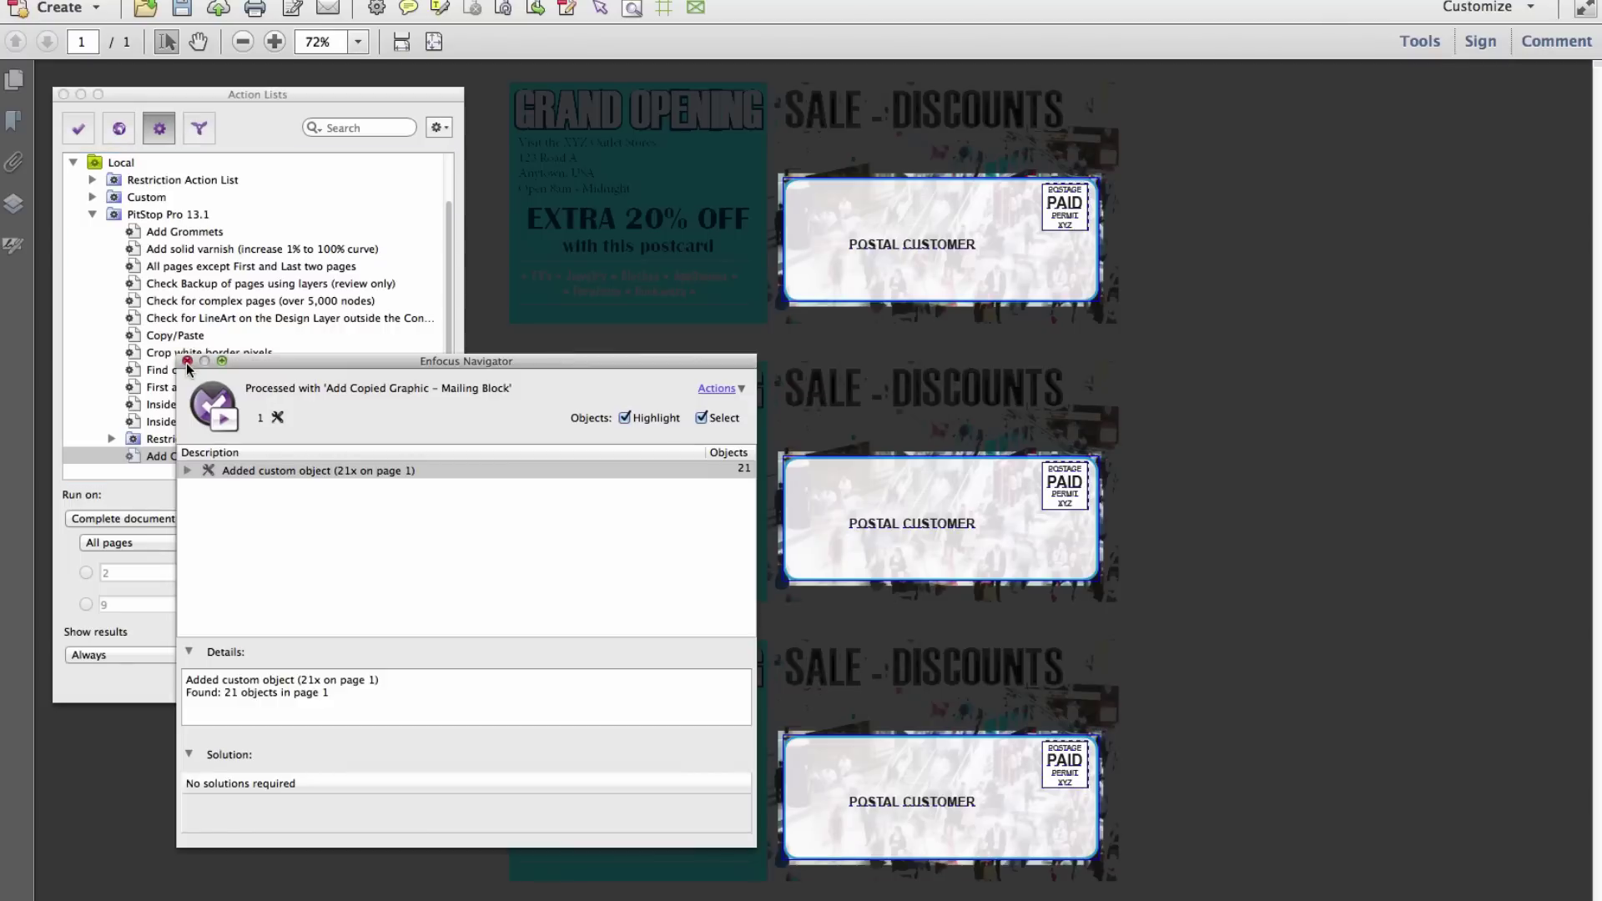
click(187, 361)
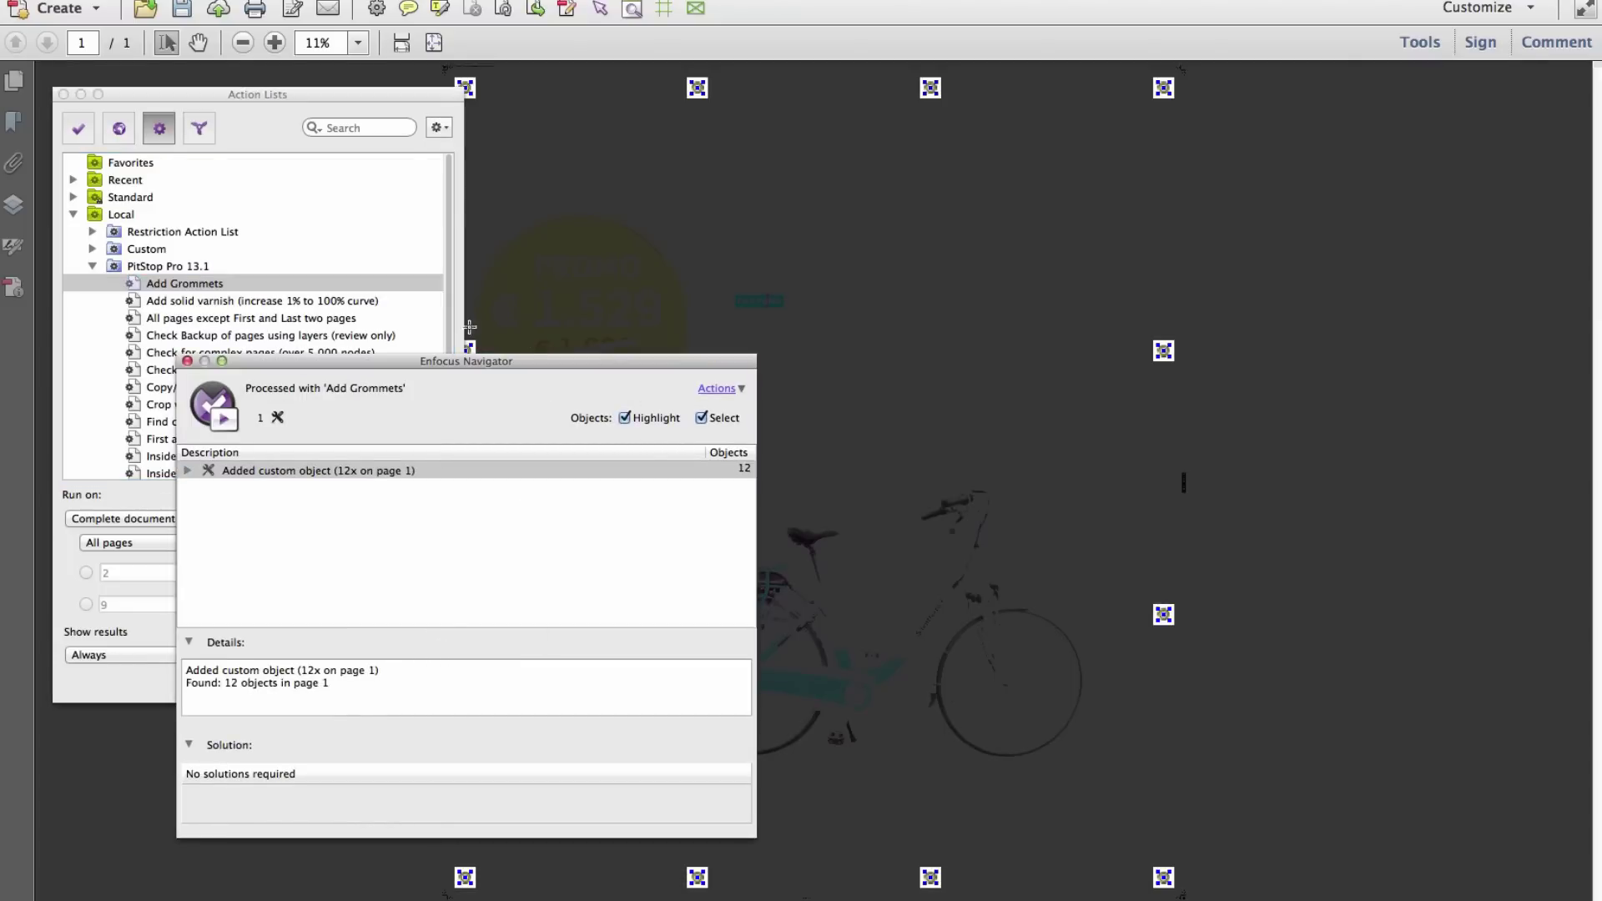
- Zoom the bike poster to 75% to inspect an added grommet
click(187, 362)
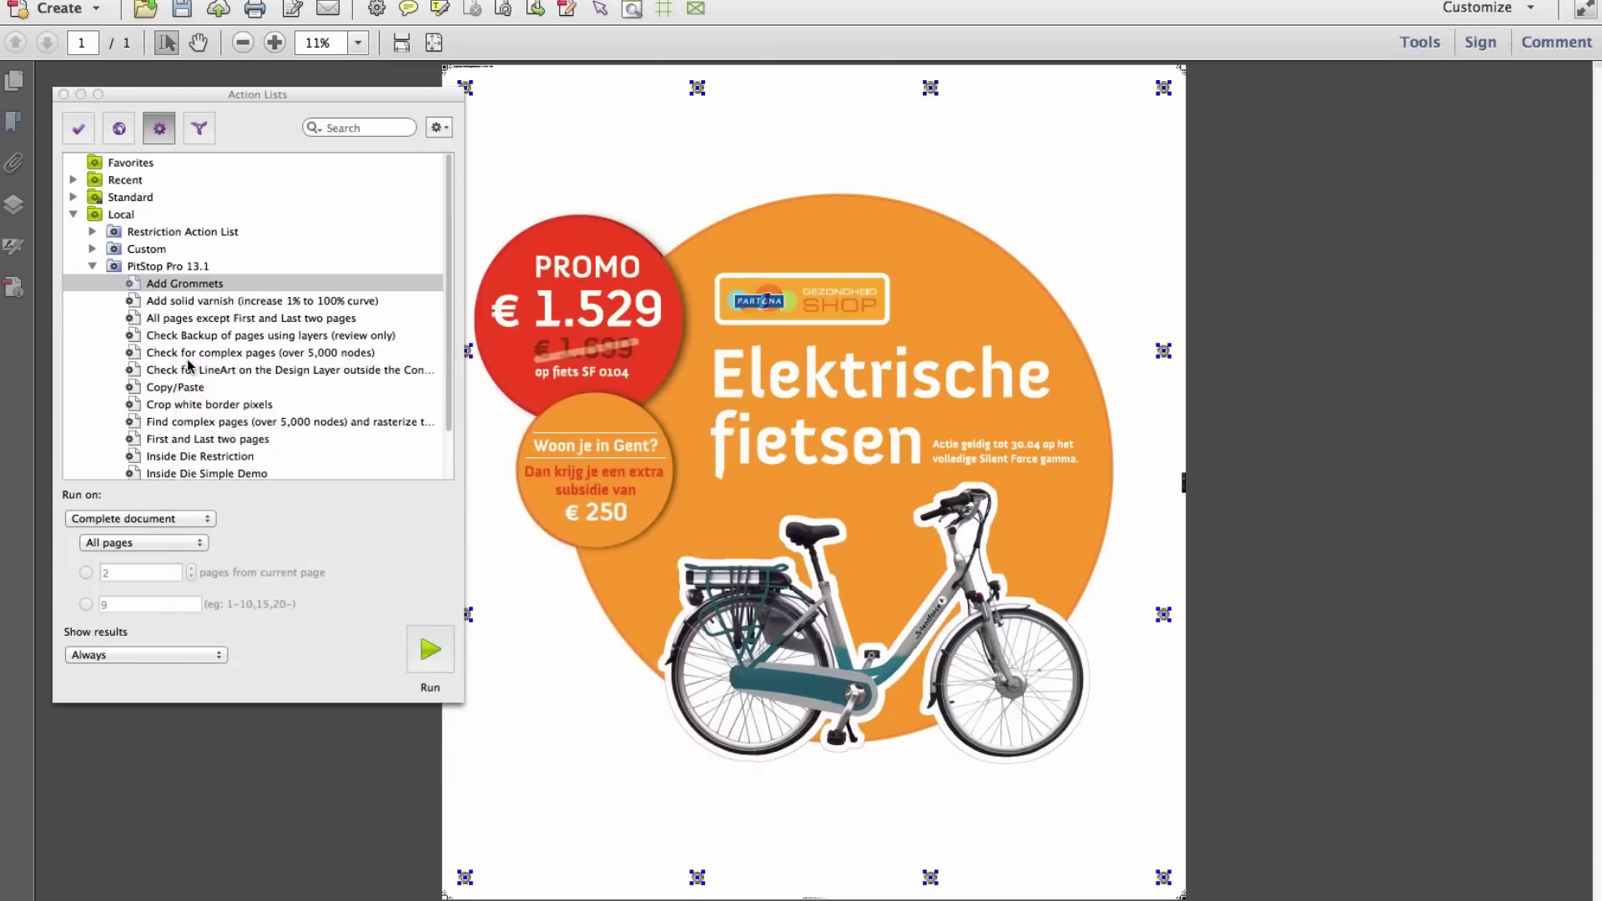
click(357, 42)
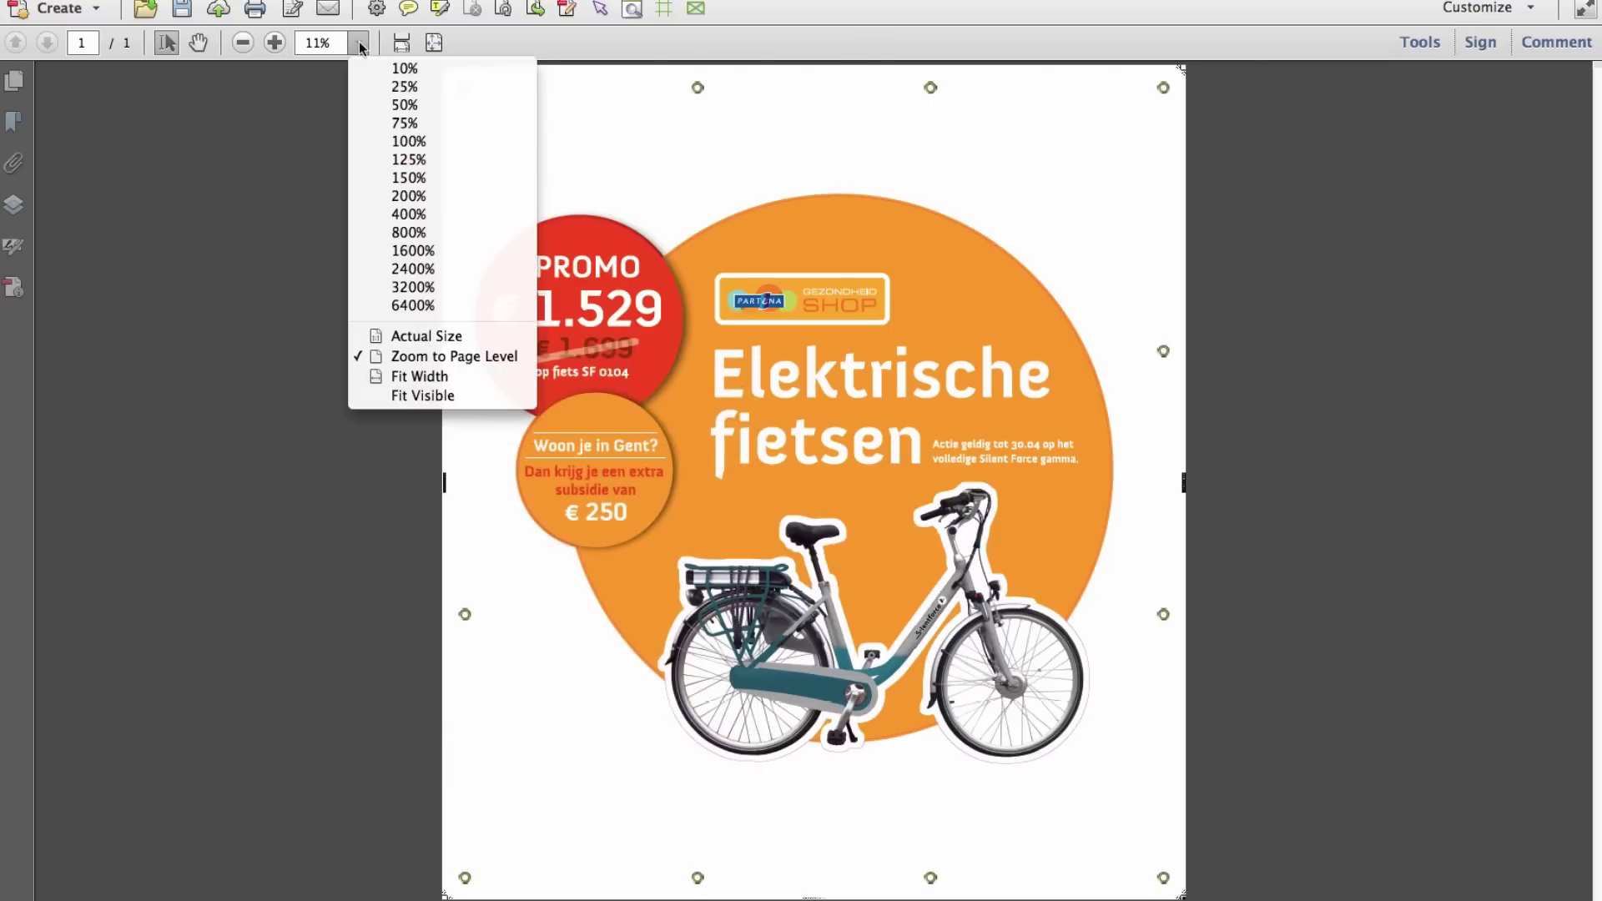
click(441, 125)
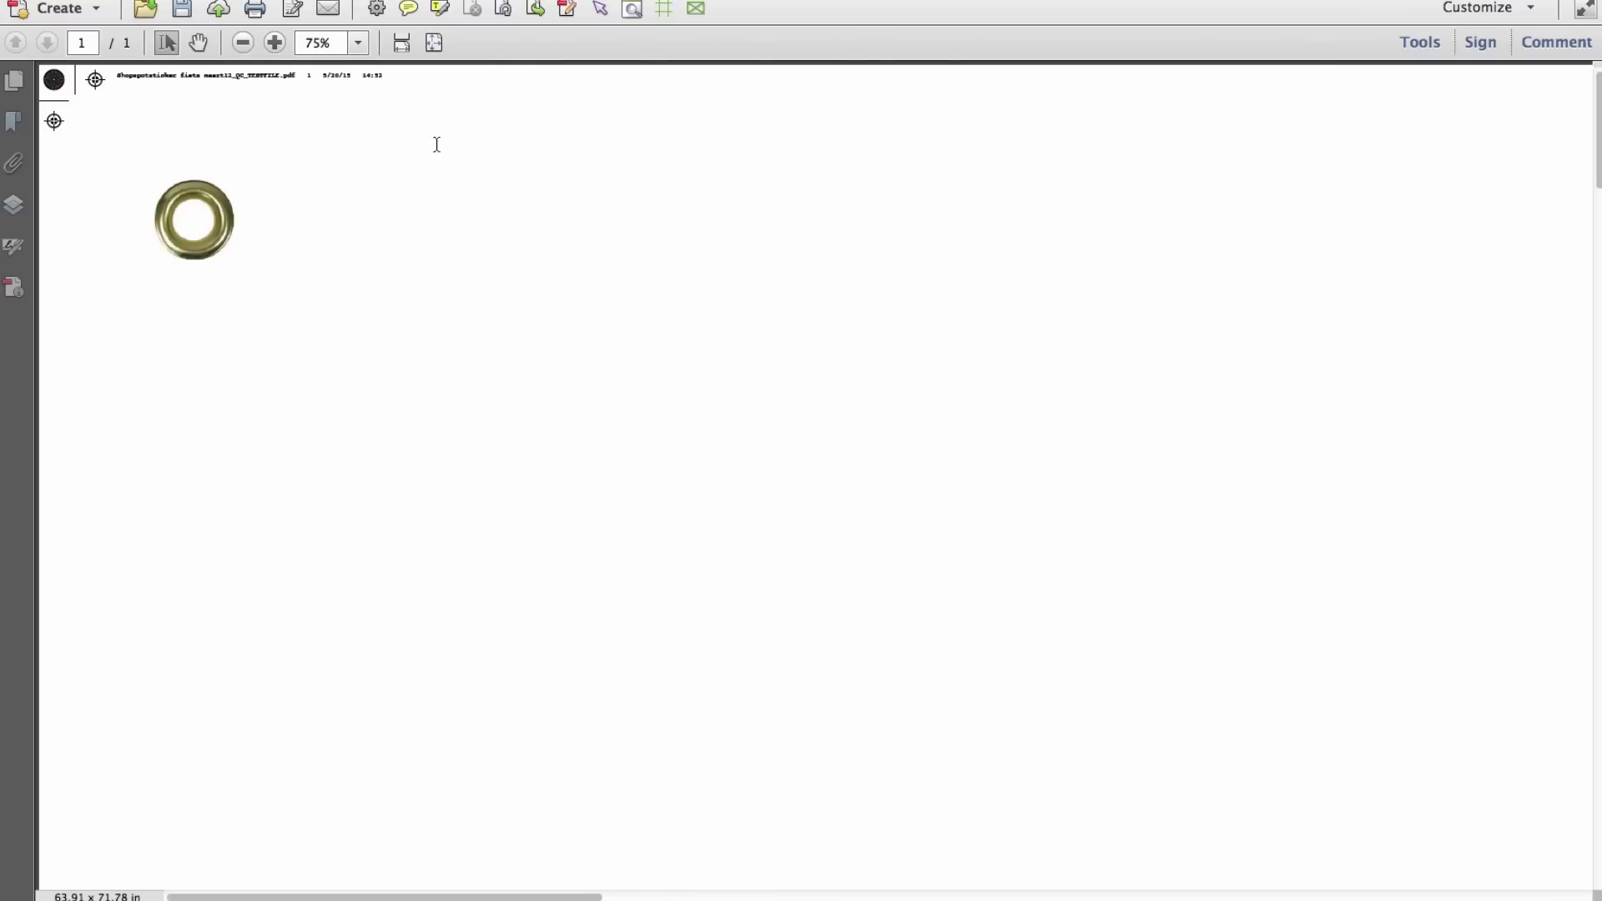
scroll(1350, 472, right, 10)
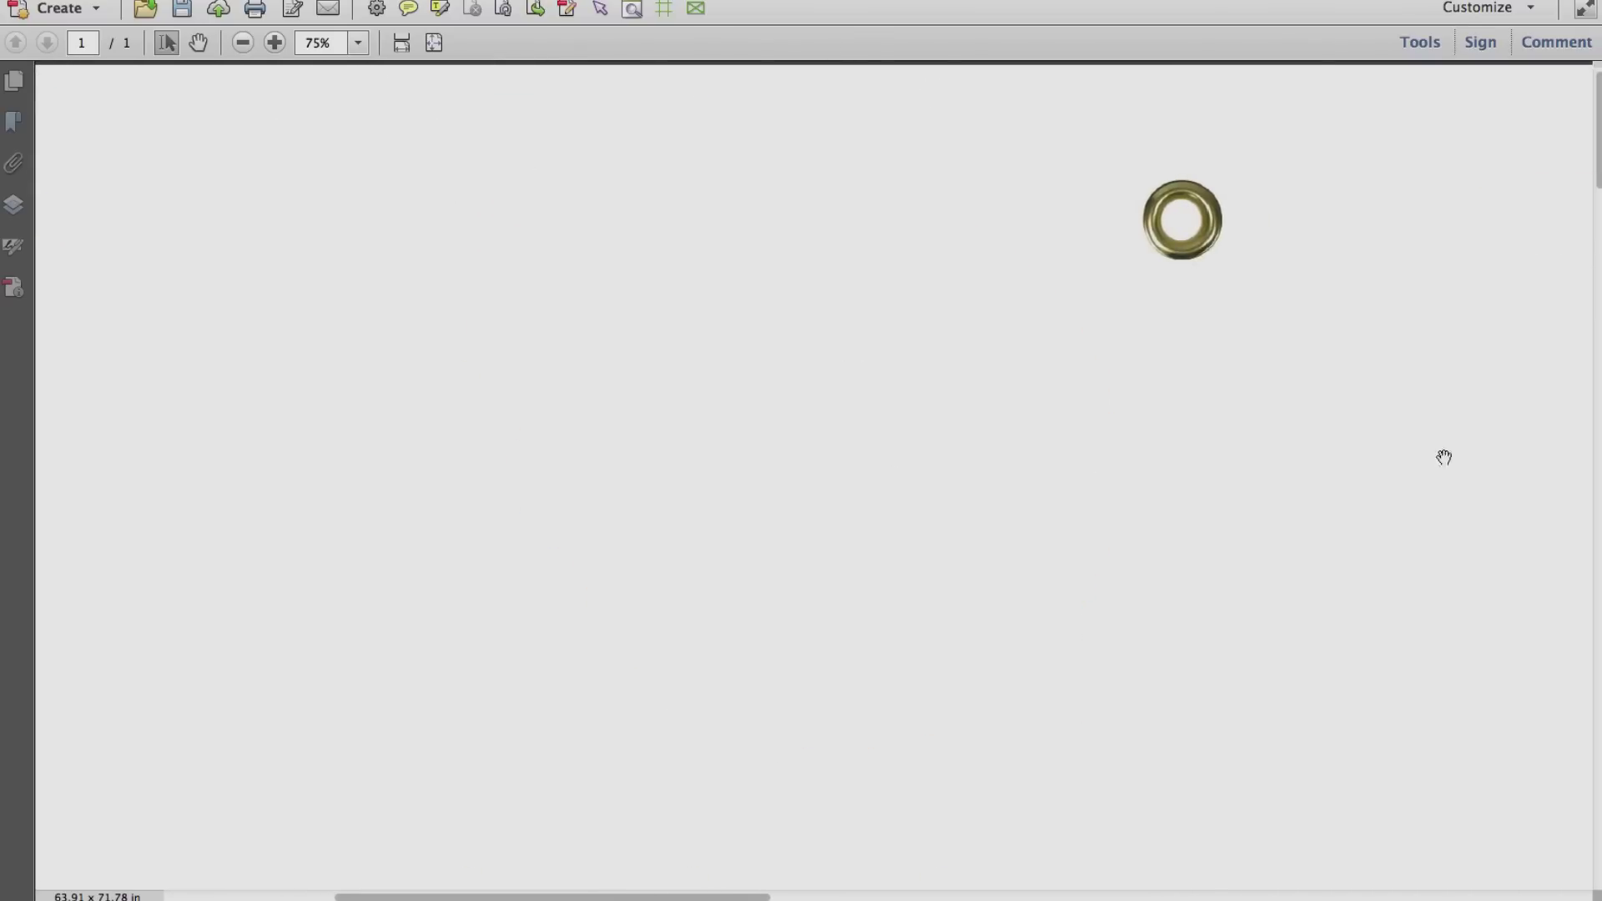
- Select Add Grommets under Standard > Add in the Action Lists
click(73, 197)
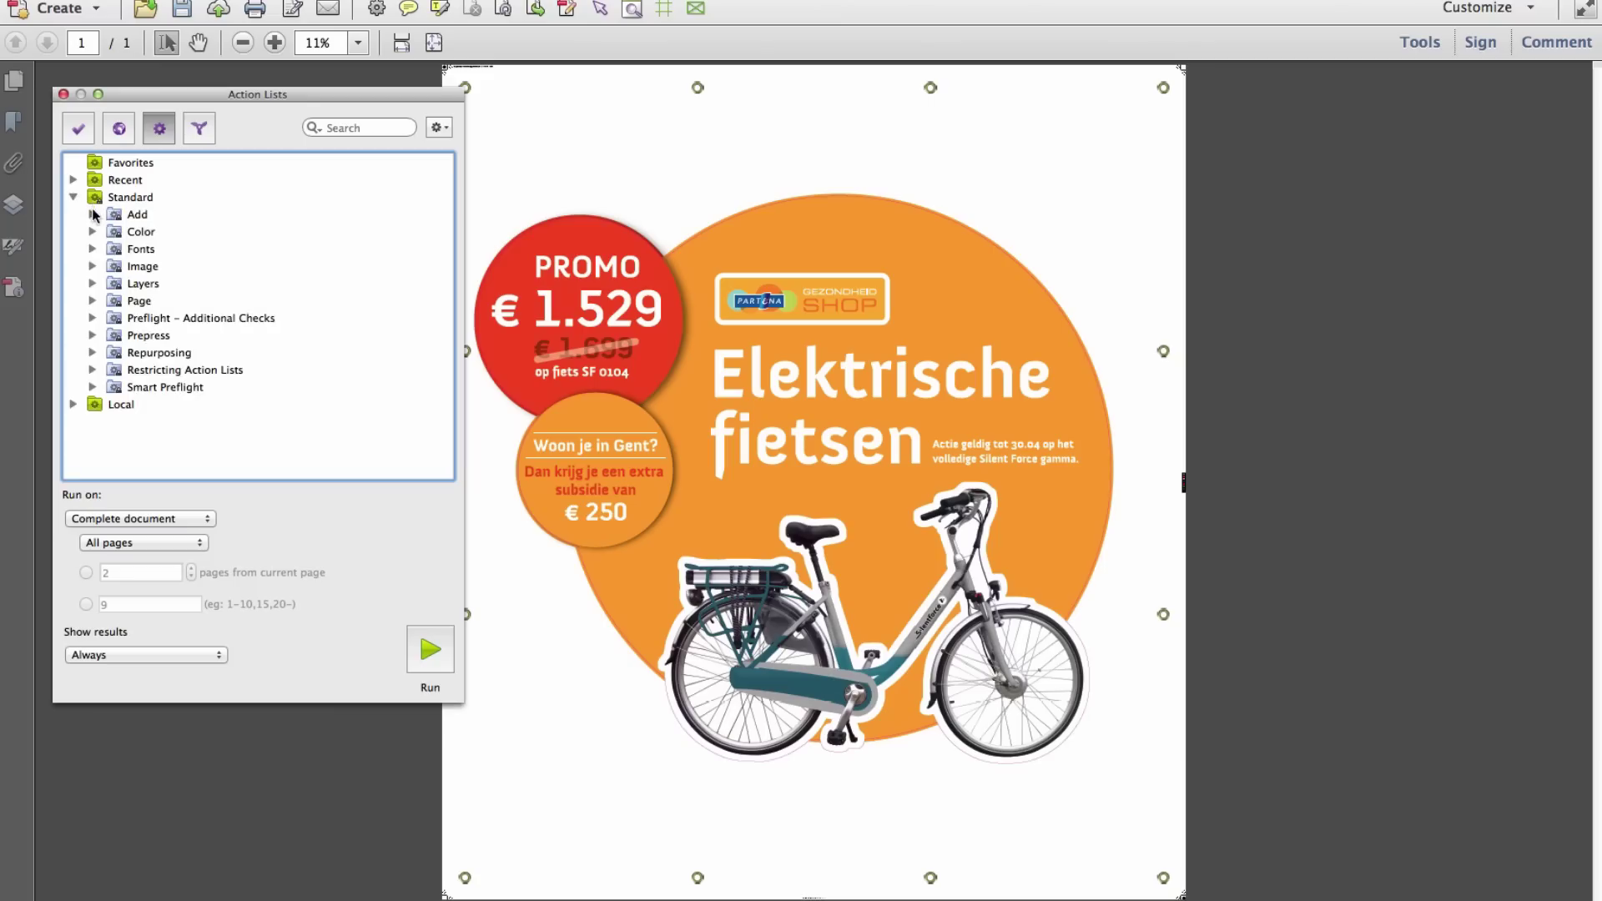
click(92, 214)
click(215, 337)
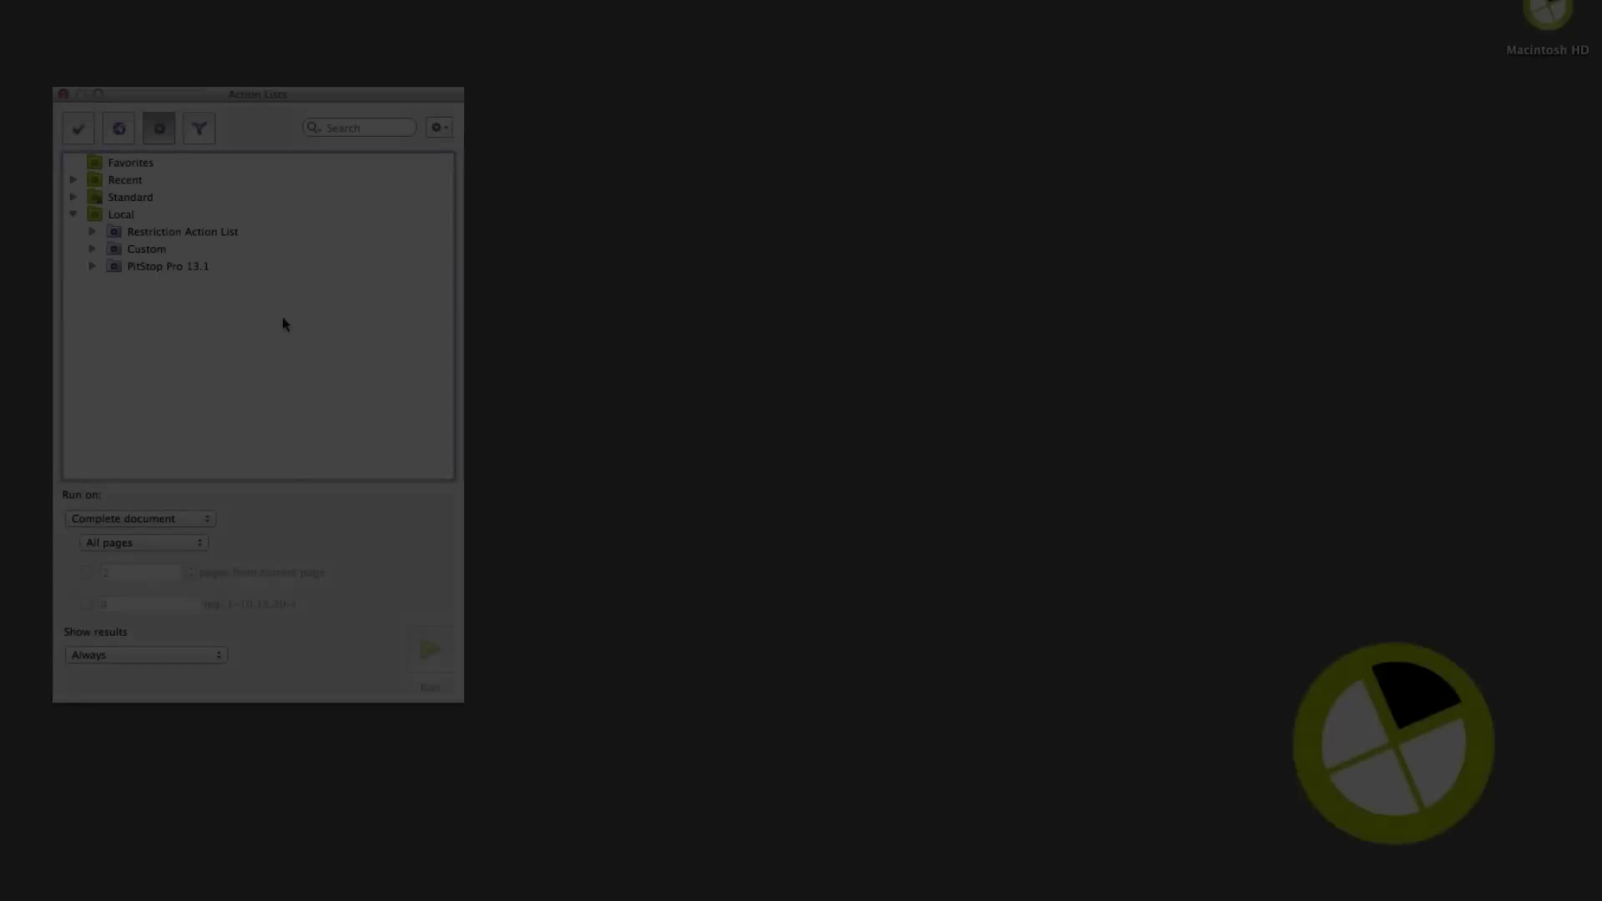
- Create a new action list and add Select inside or outside contour, set to inside contour
click(439, 127)
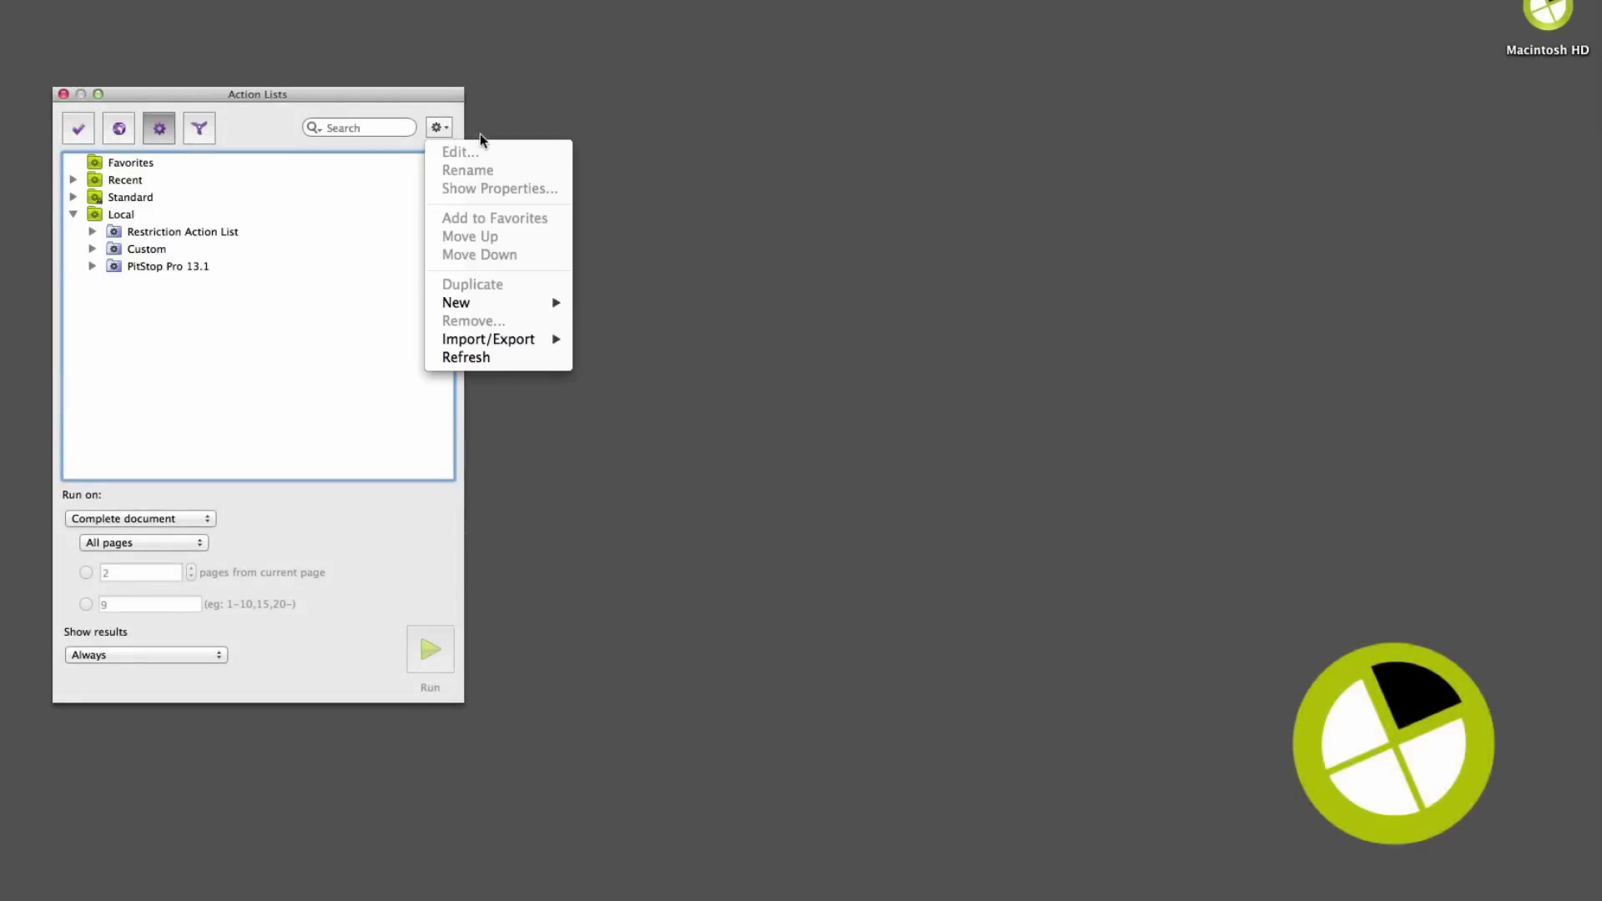
mouse_move(455, 303)
click(609, 297)
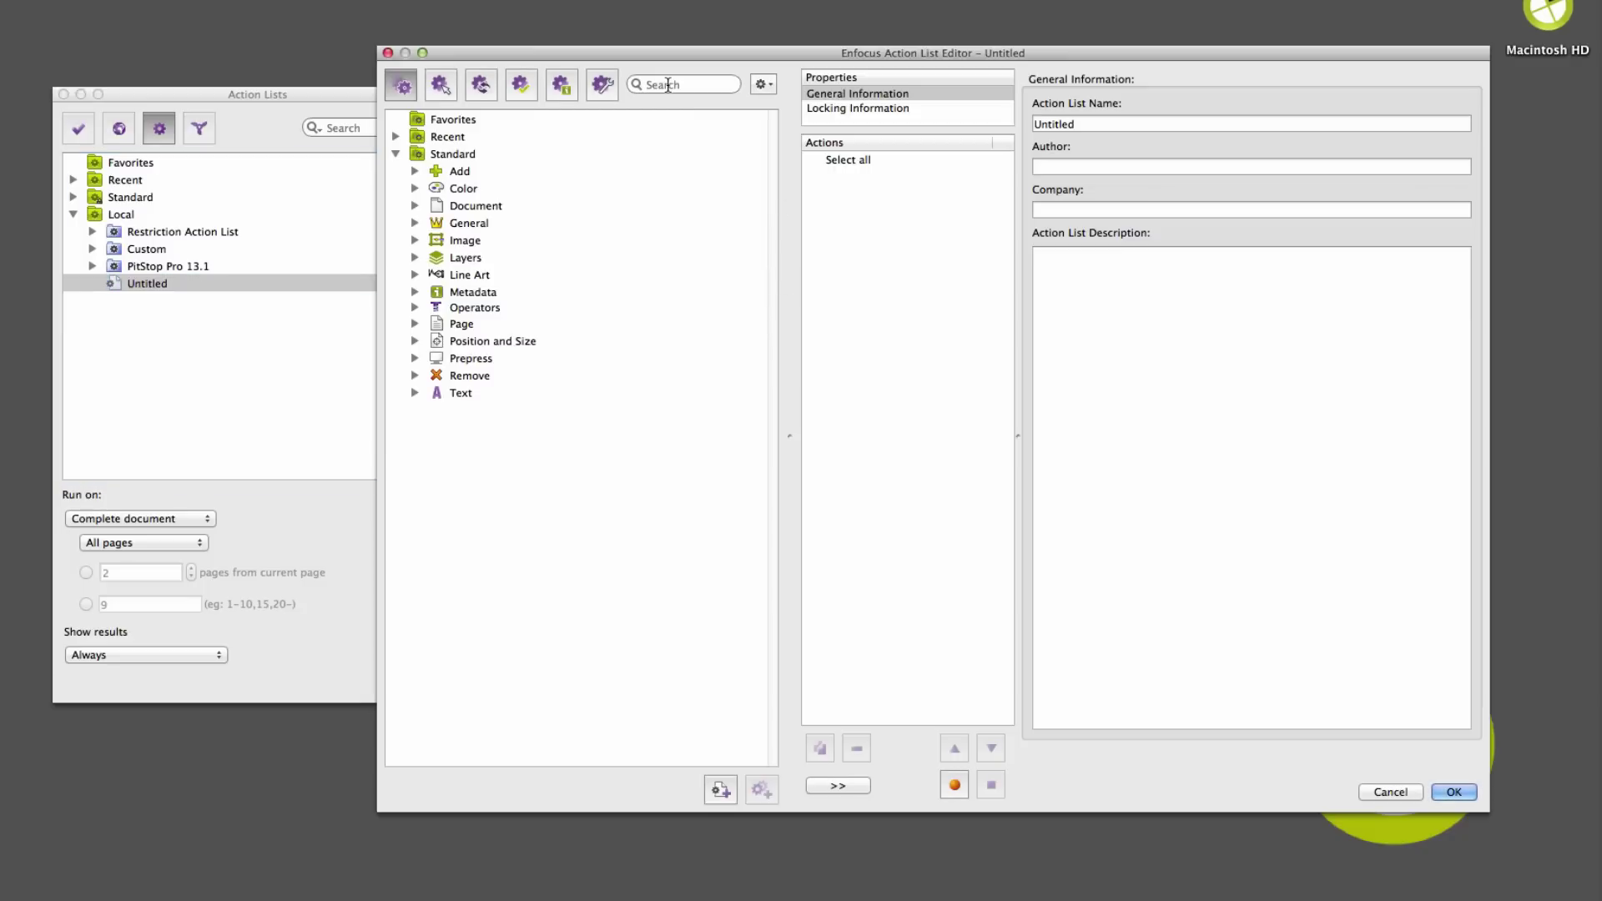
click(667, 85)
text(select in)
click(547, 133)
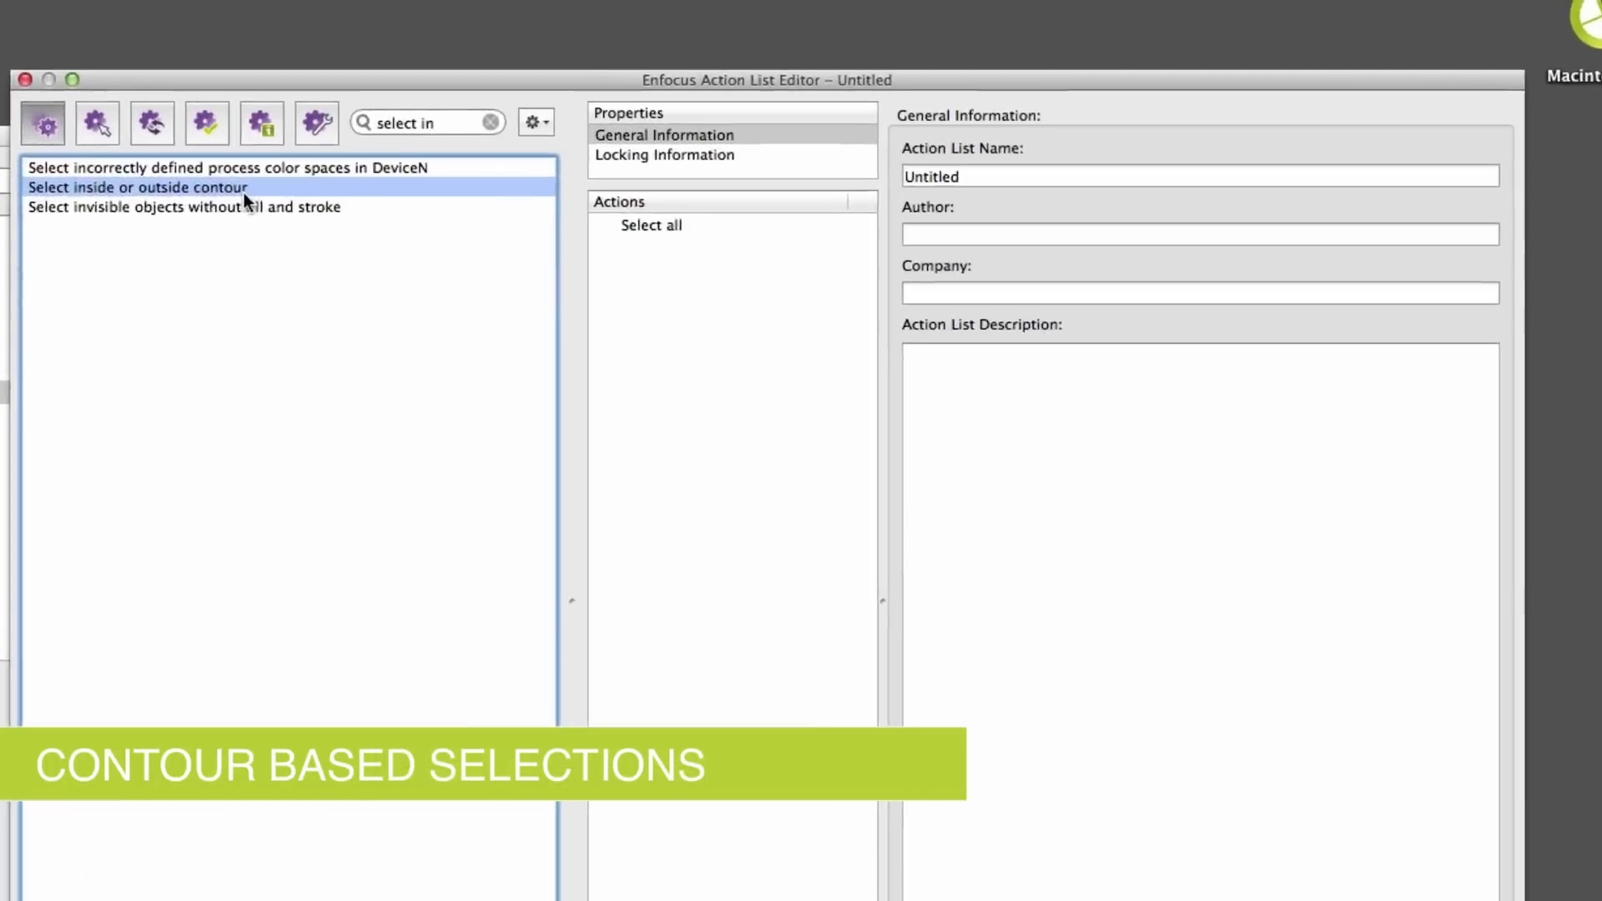
double_click(549, 136)
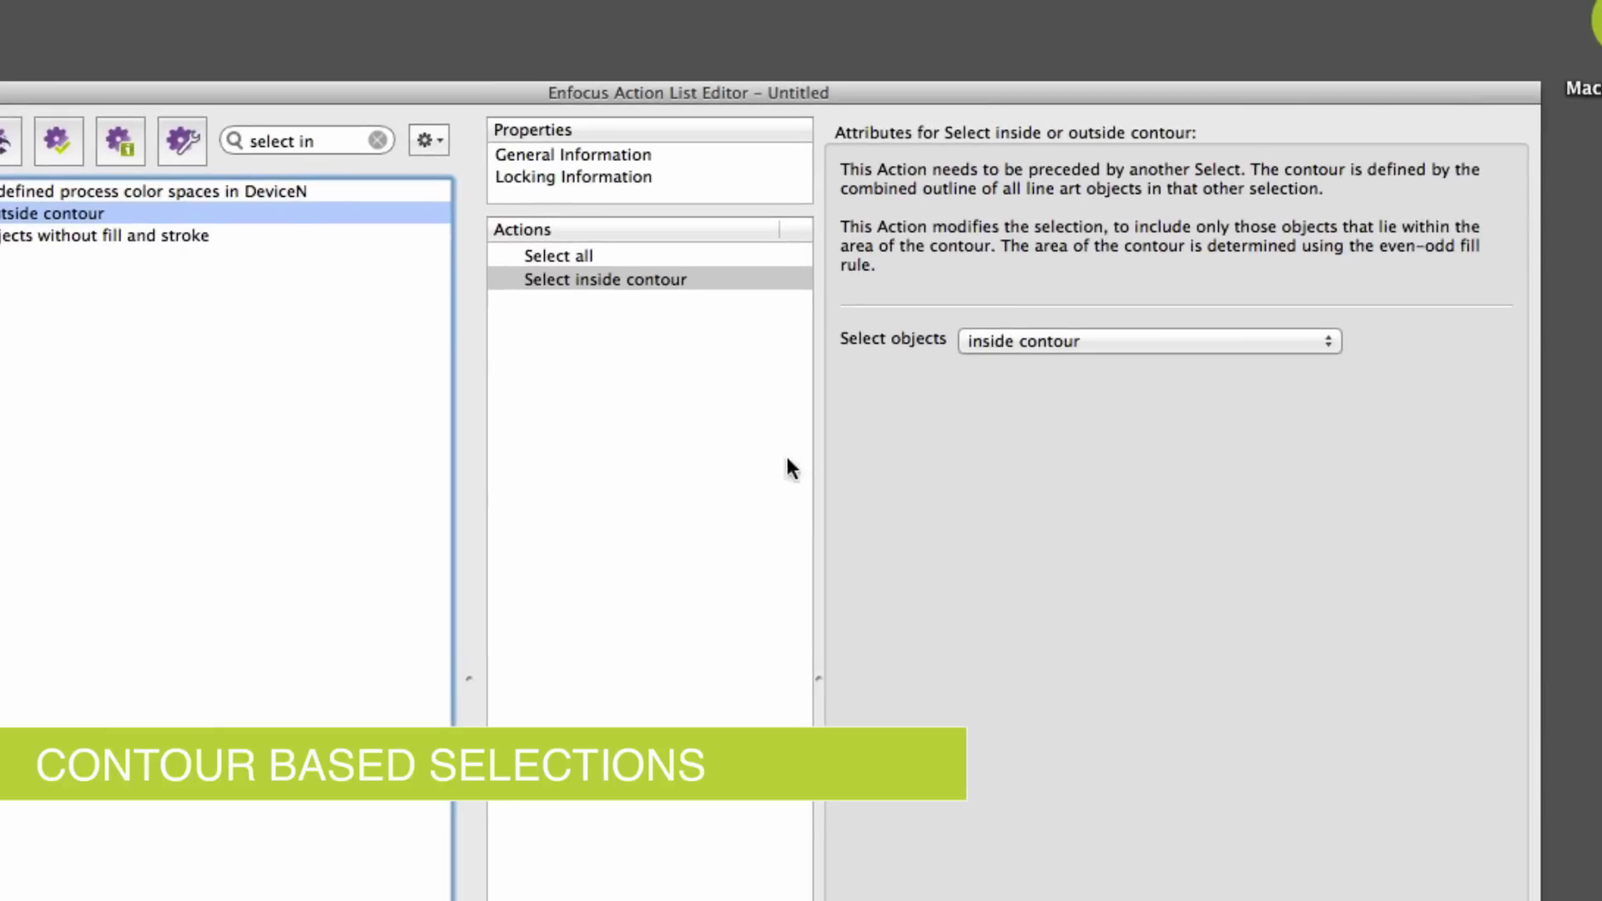
click(1324, 343)
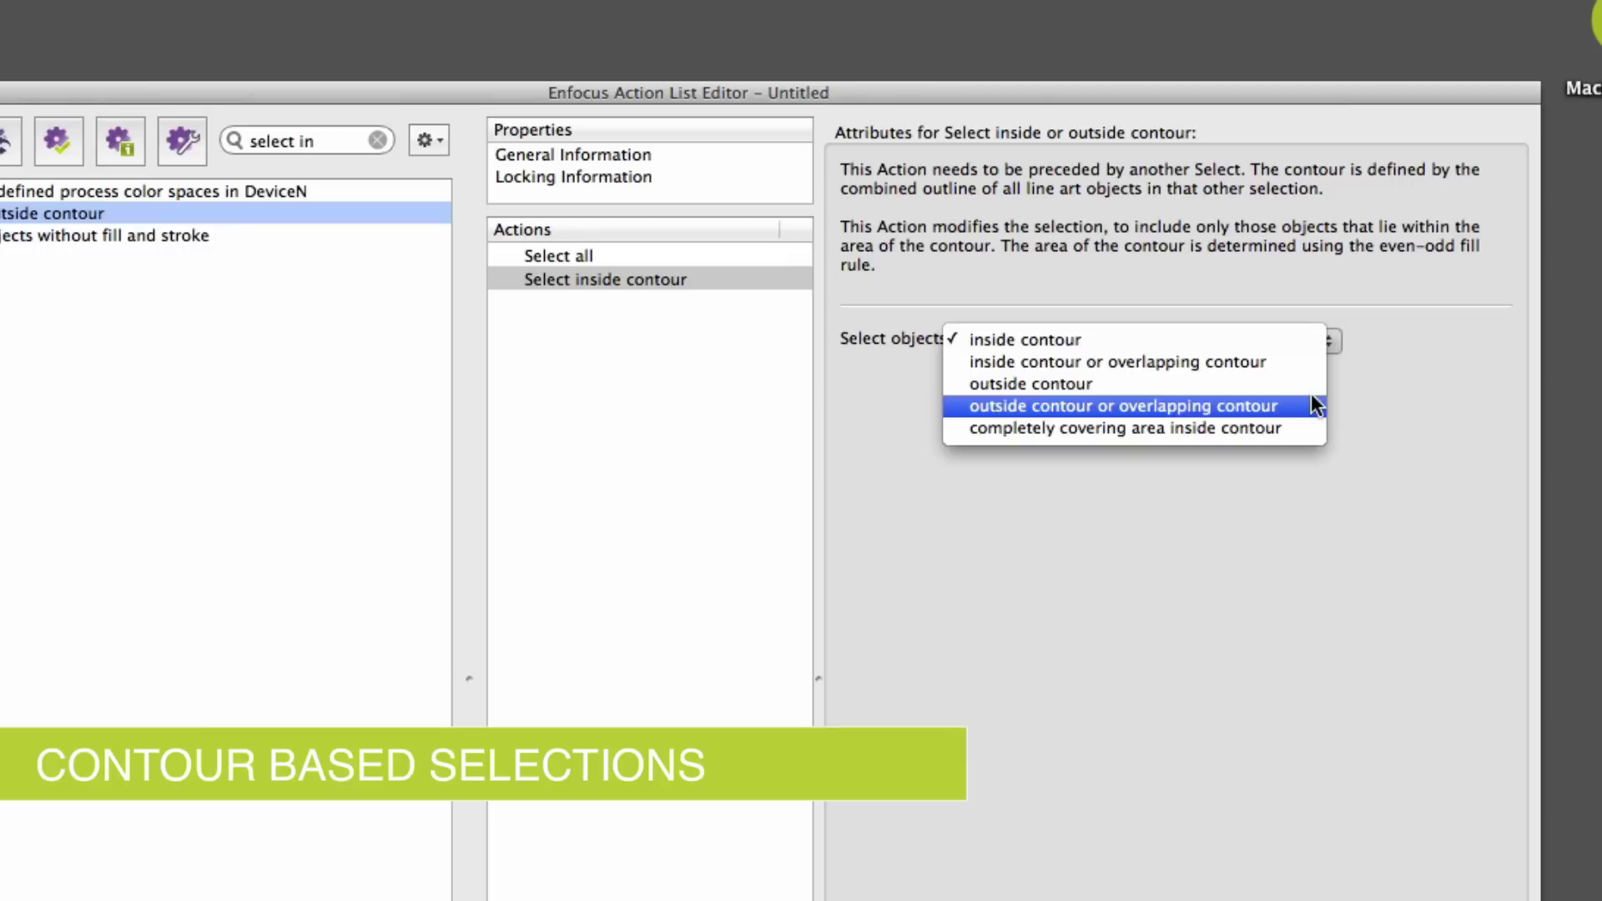
click(1378, 442)
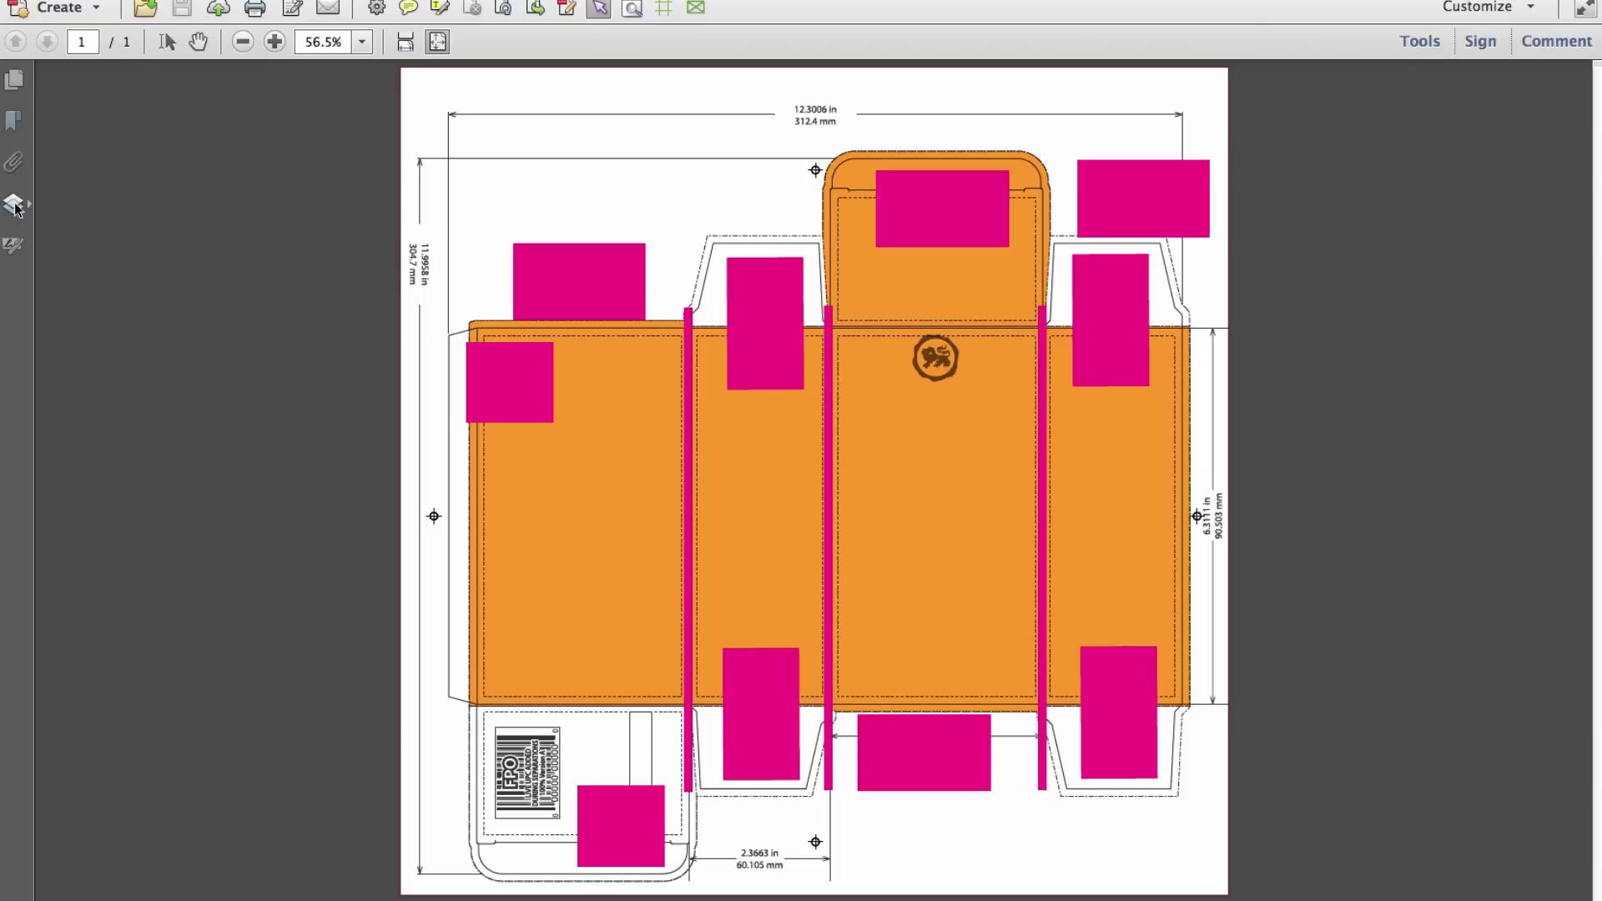
- Expand Structural and Positions layers, showing ContentArea and hiding the Panels and Cutting layers
click(15, 205)
click(51, 159)
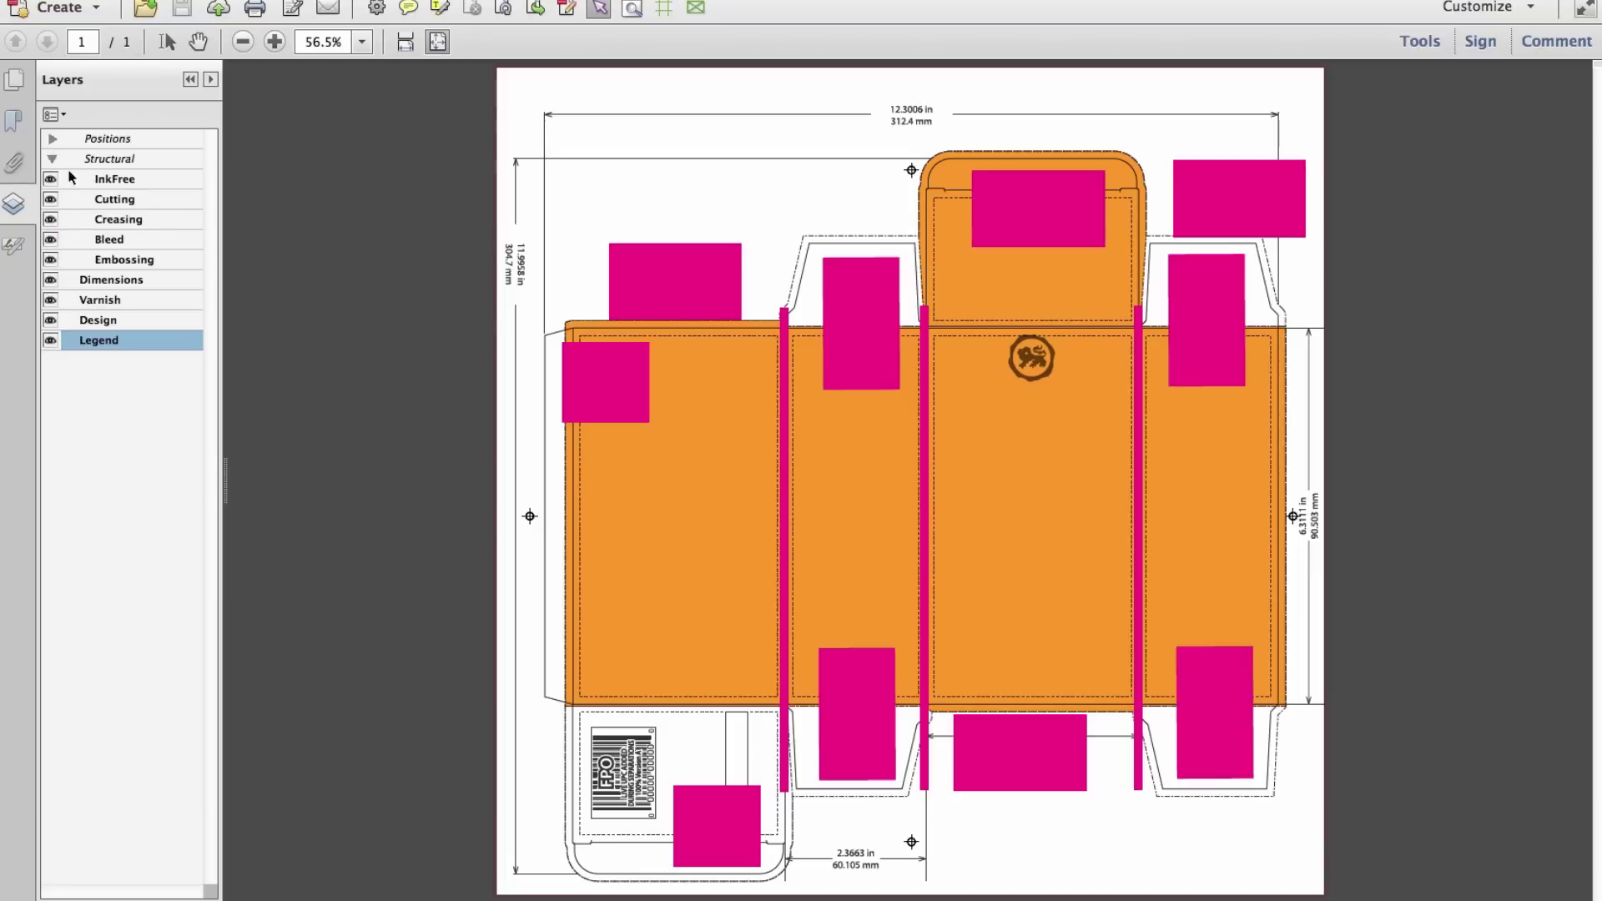
click(51, 138)
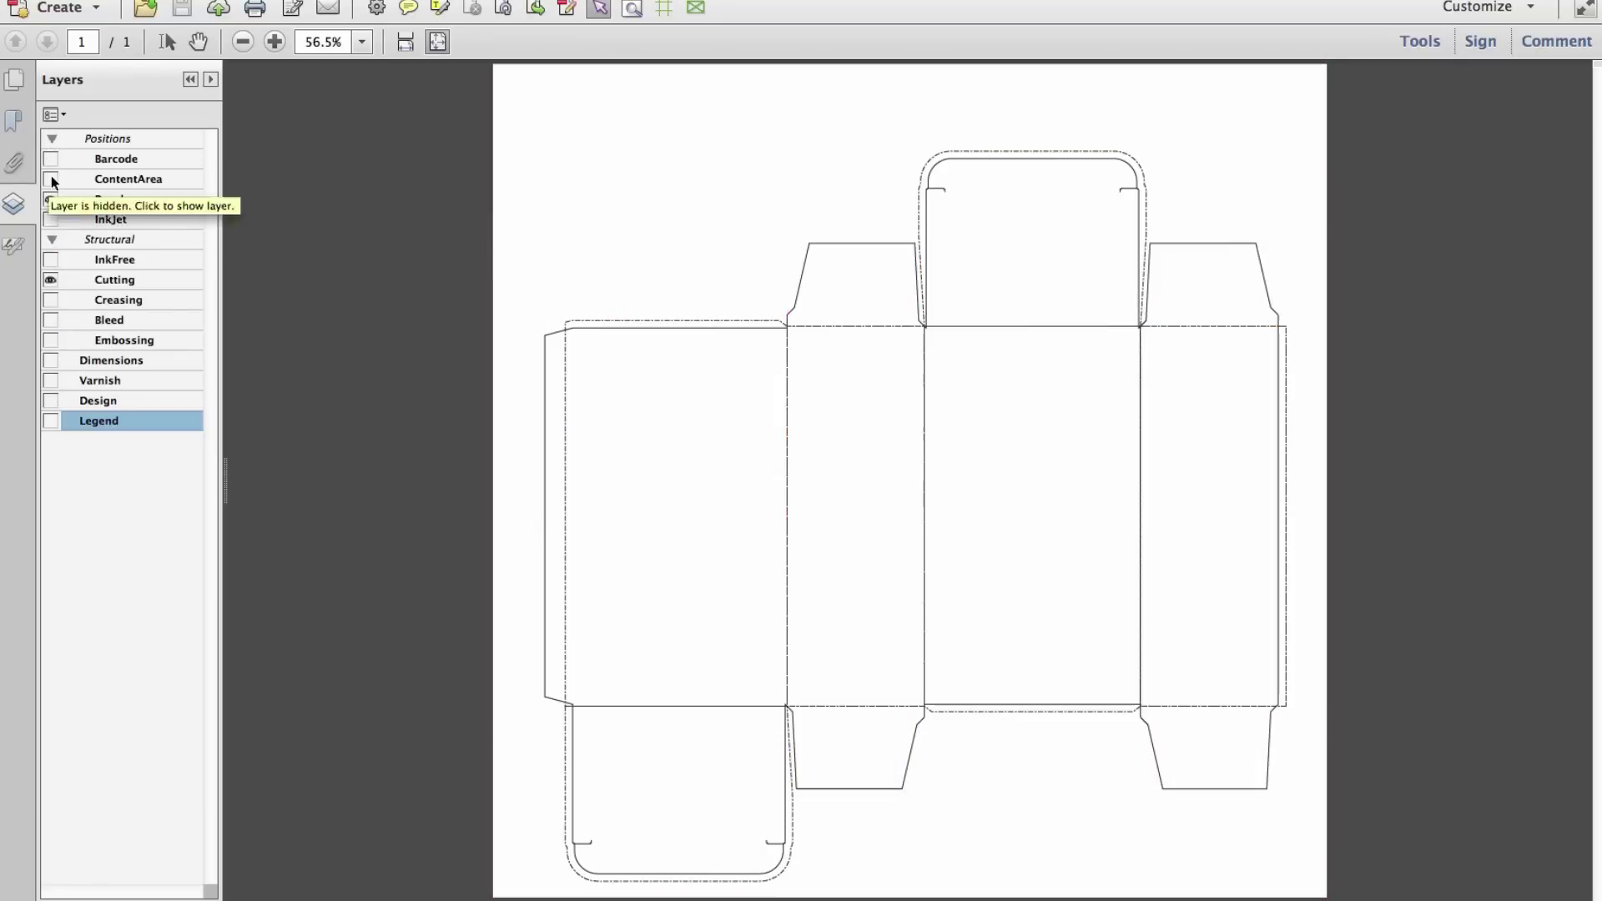
click(51, 178)
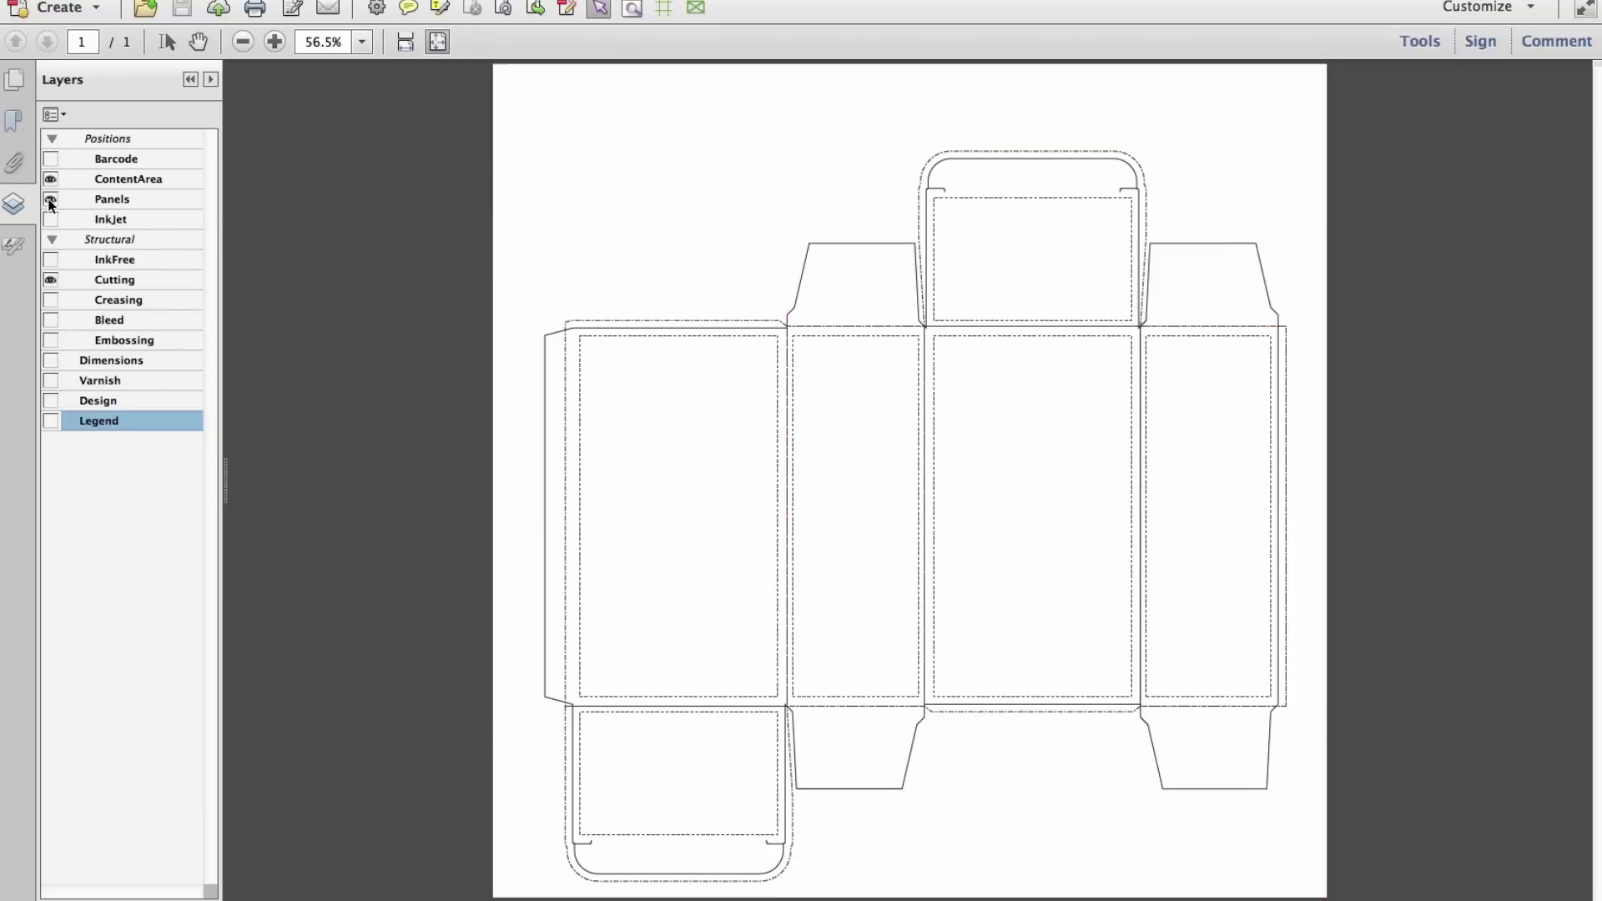
click(50, 200)
click(51, 281)
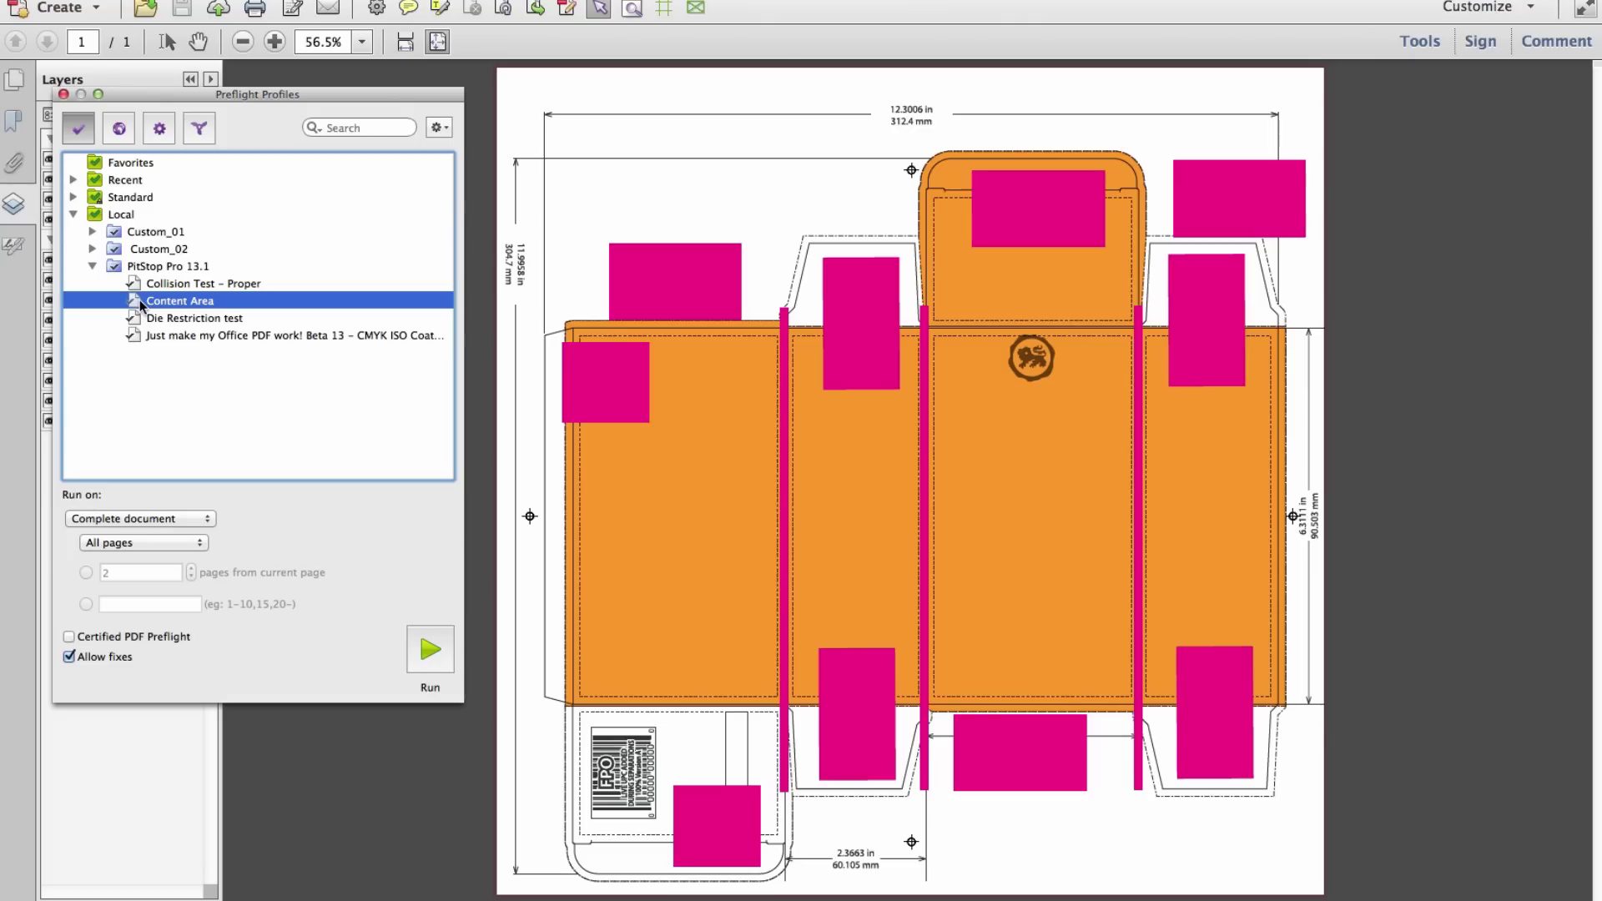
- Review the Inside Die Restriction action list, keeping its inside-or-overlapping contour selection
double_click(141, 302)
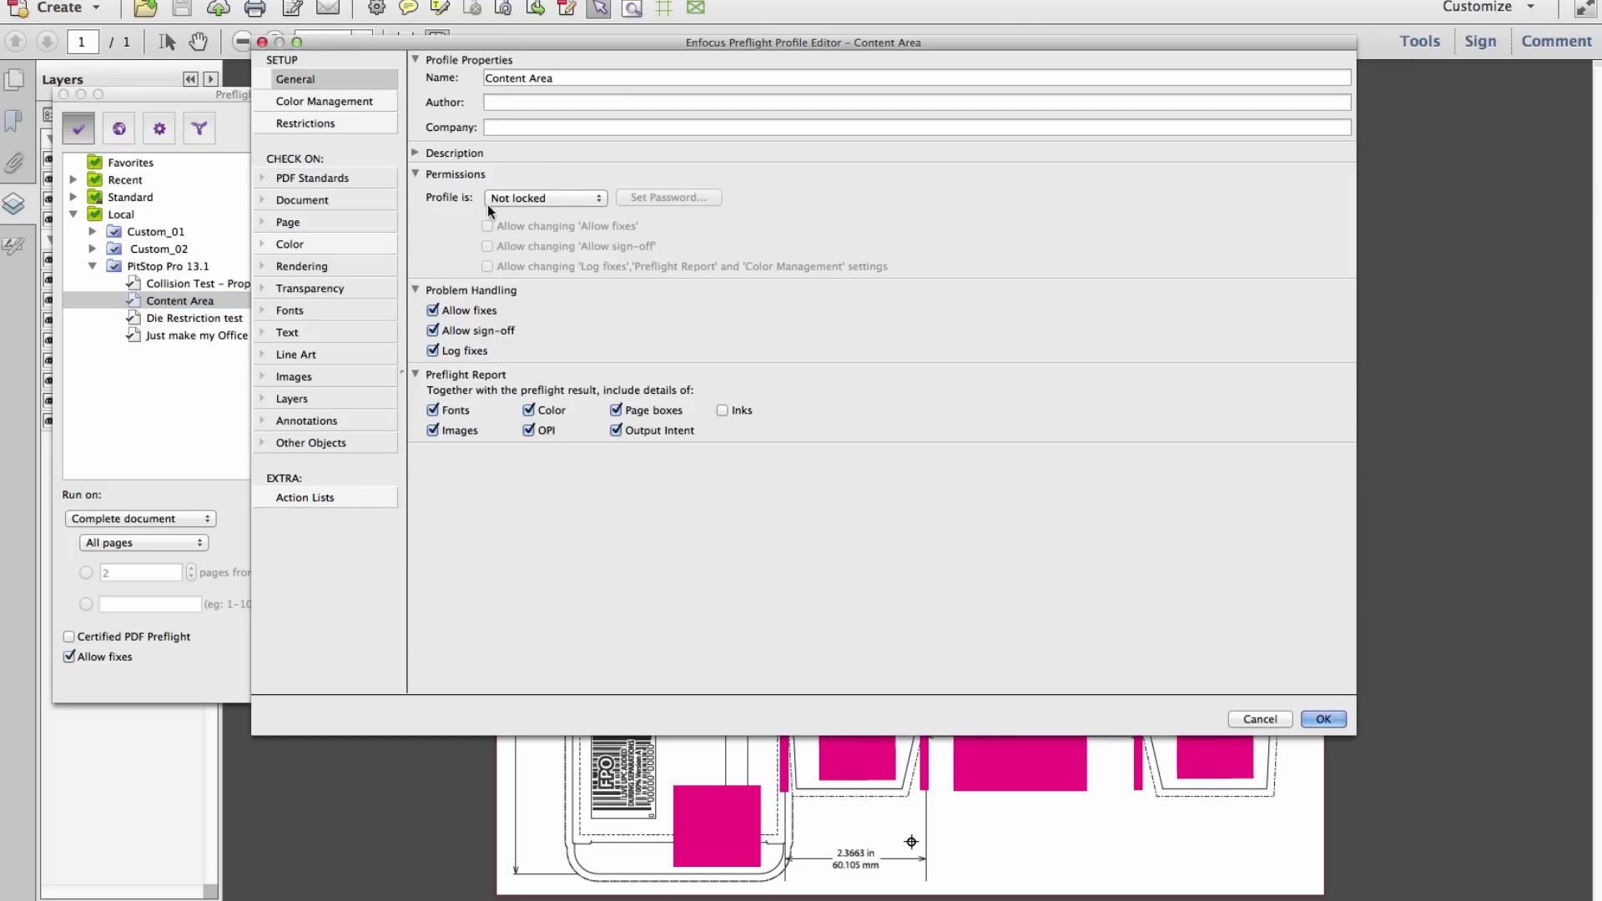
click(368, 124)
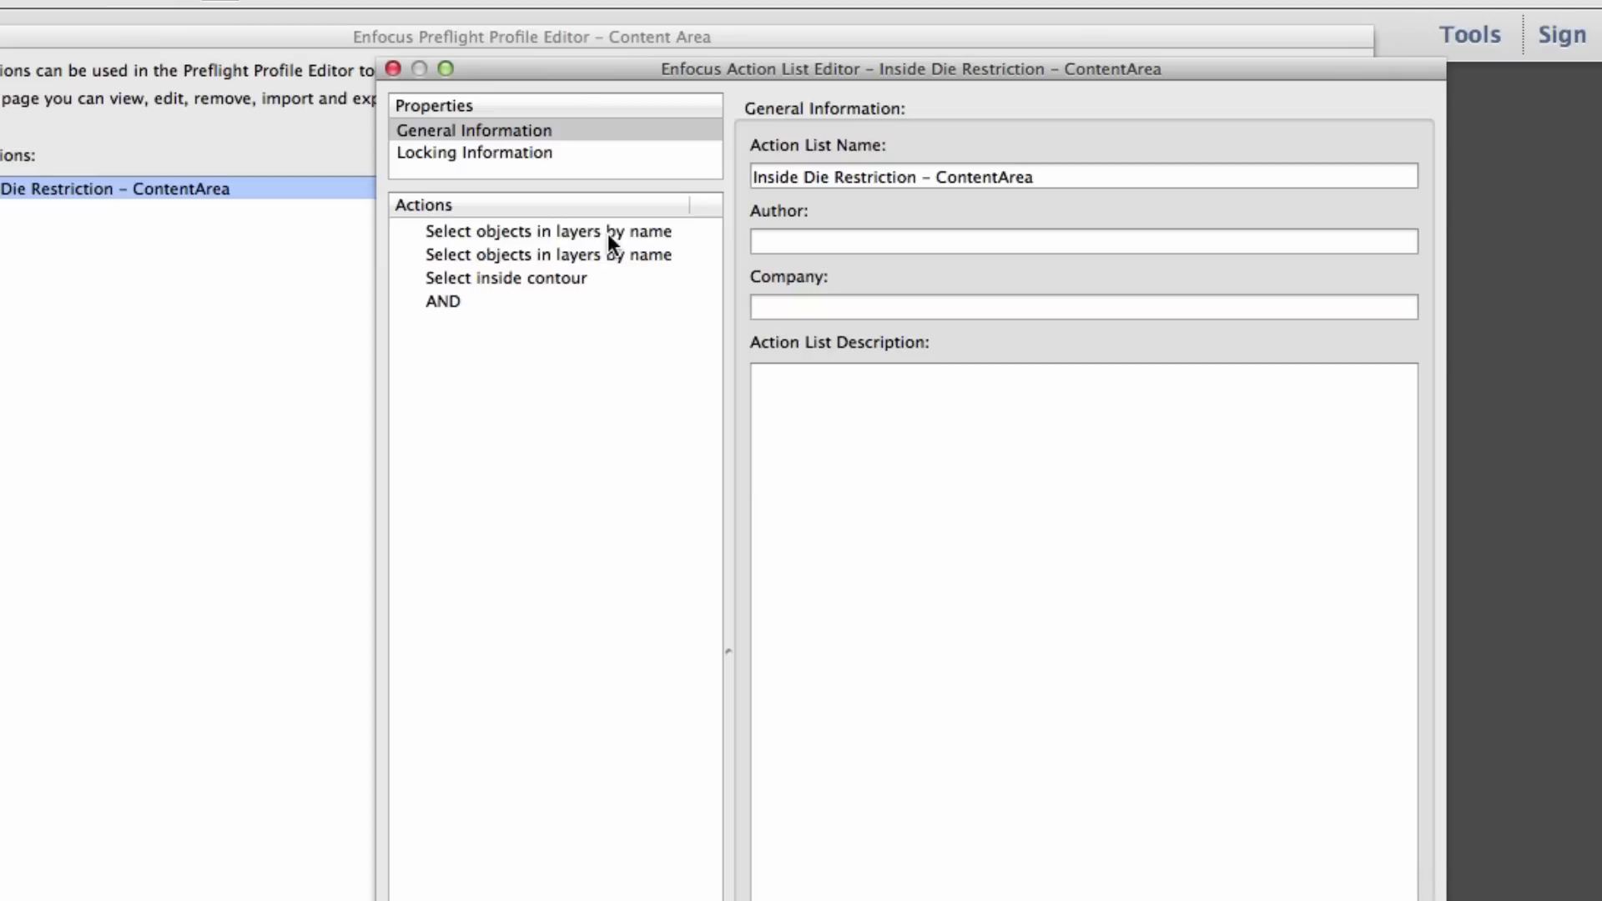
click(607, 232)
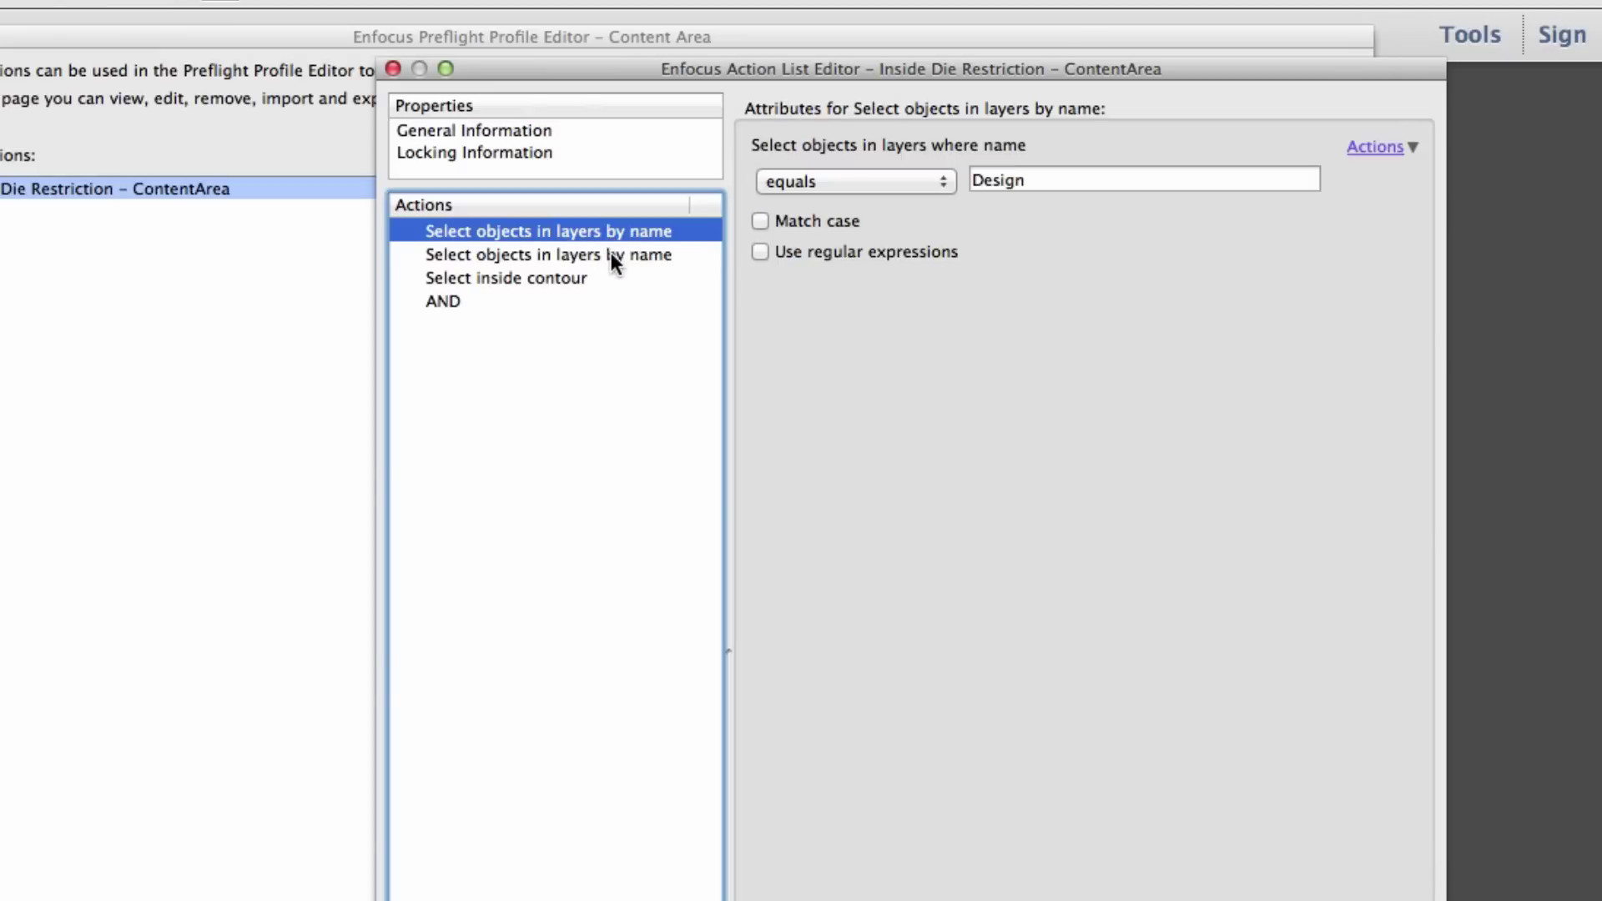
click(611, 252)
click(601, 278)
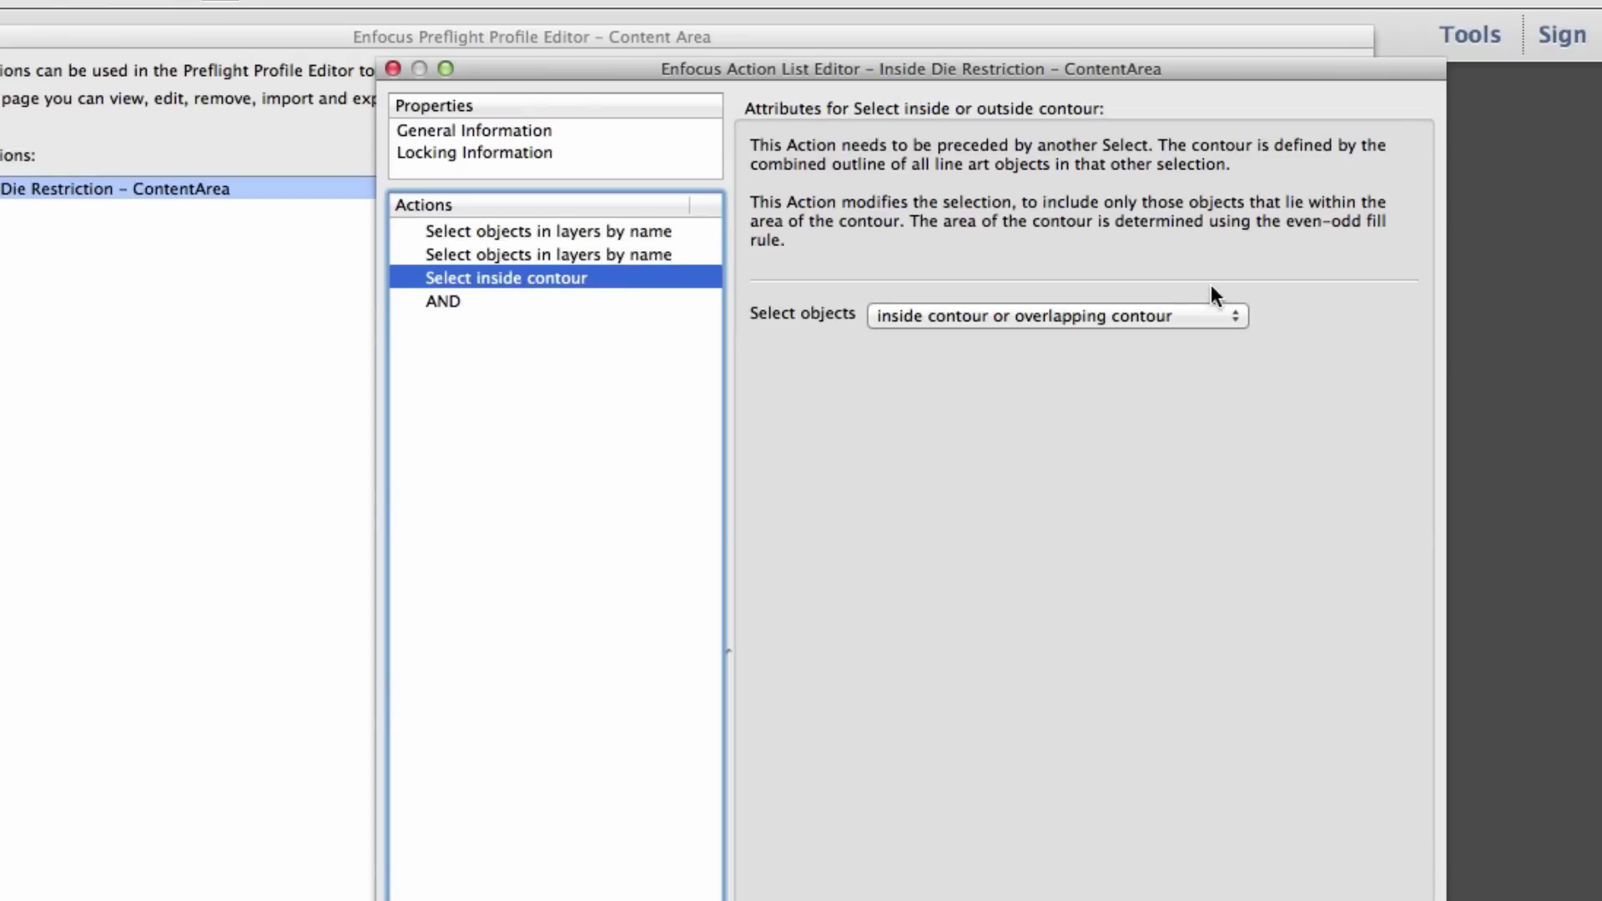
click(1223, 325)
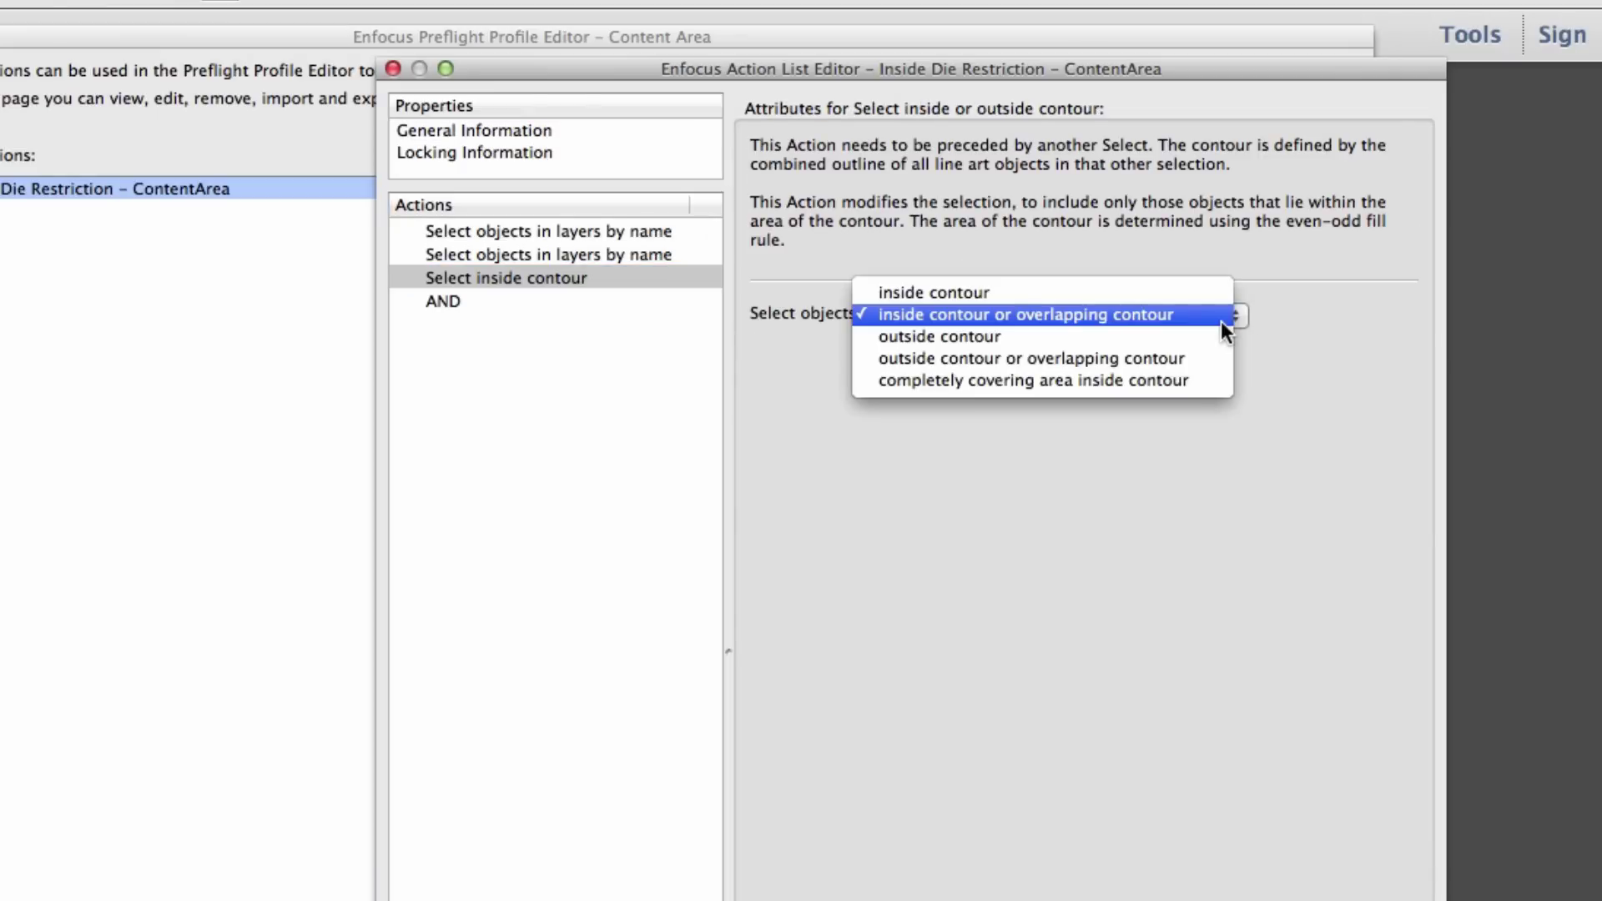
click(1220, 317)
click(1365, 801)
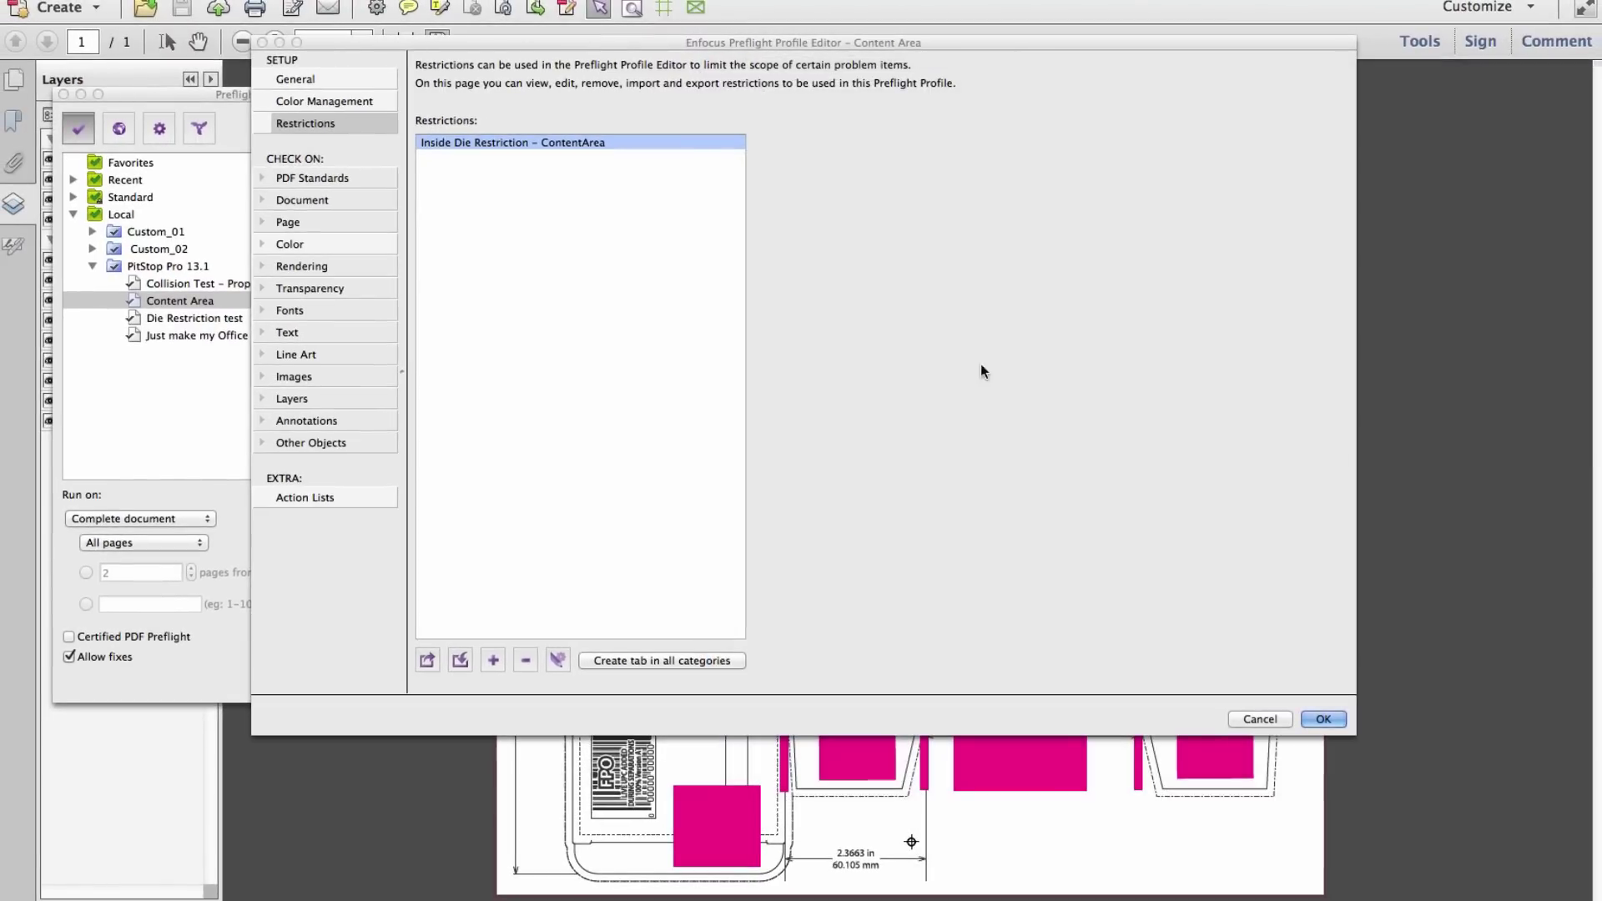
- Scope the spot colour check to Inside Die Restriction – ContentArea
click(289, 245)
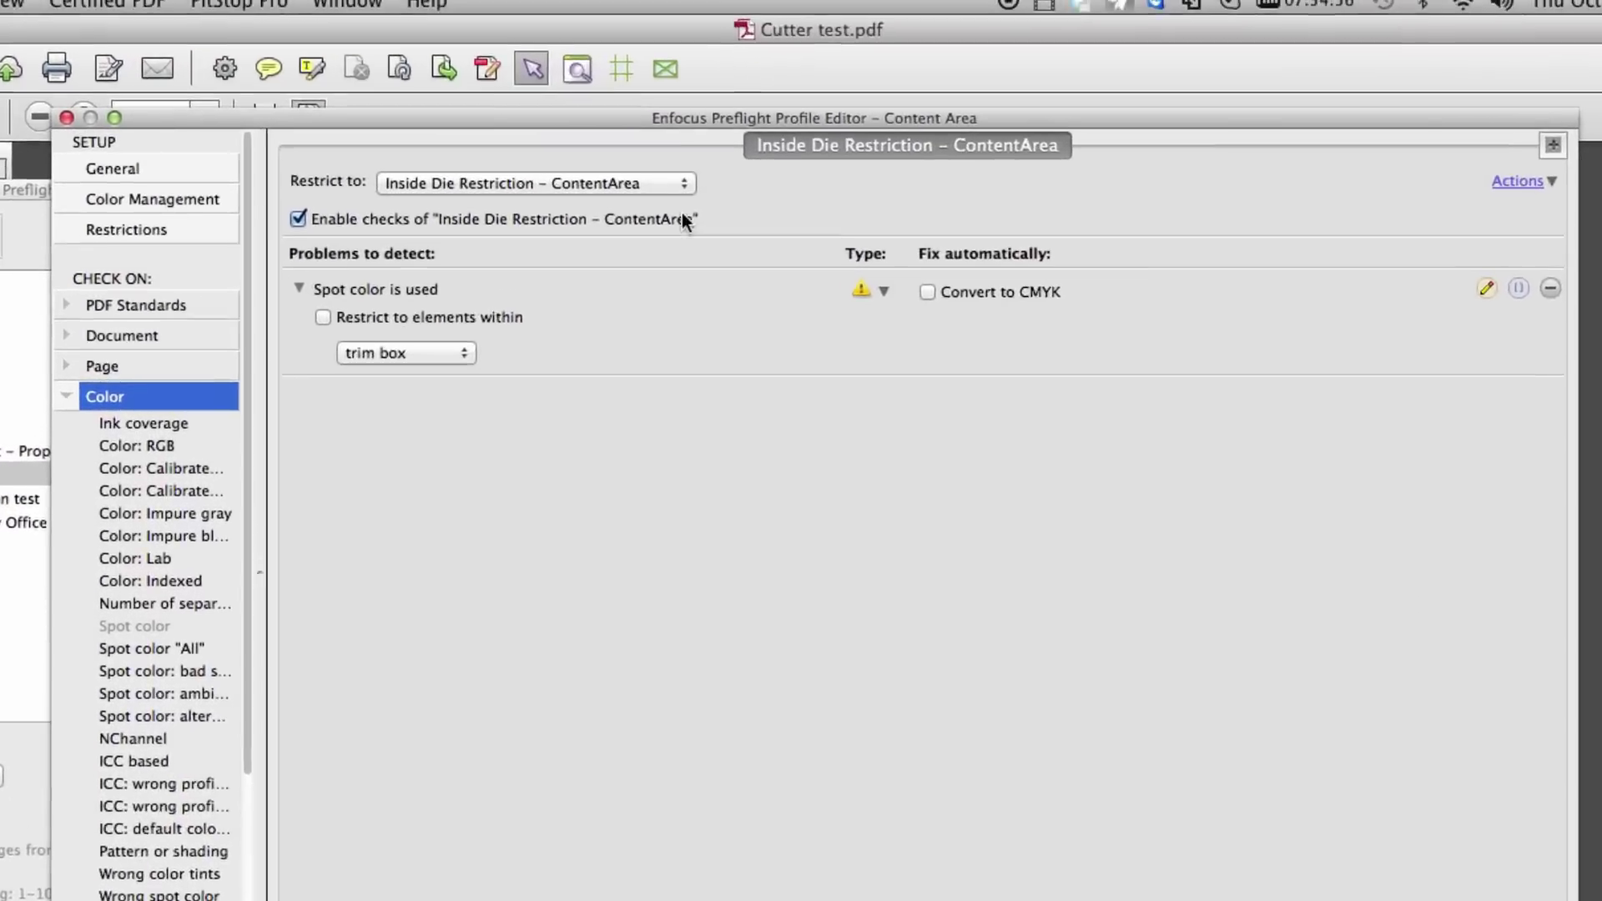
click(705, 94)
click(667, 218)
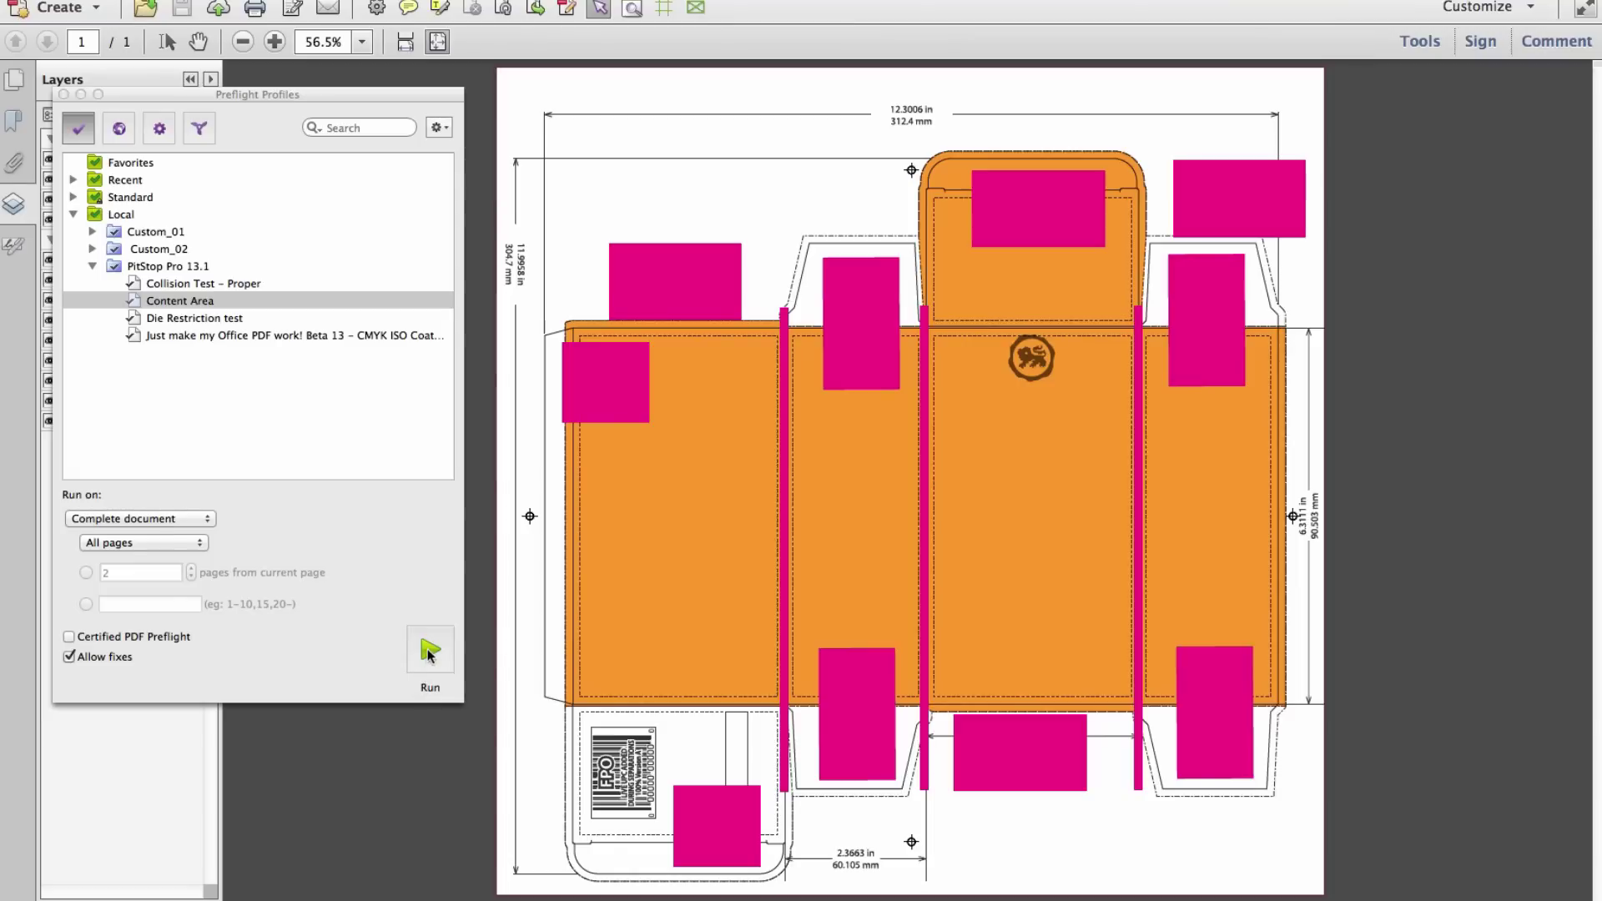
- Run Content Area preflight and step through the PANTONE Rhodamine Red C objects in Navigator
click(430, 651)
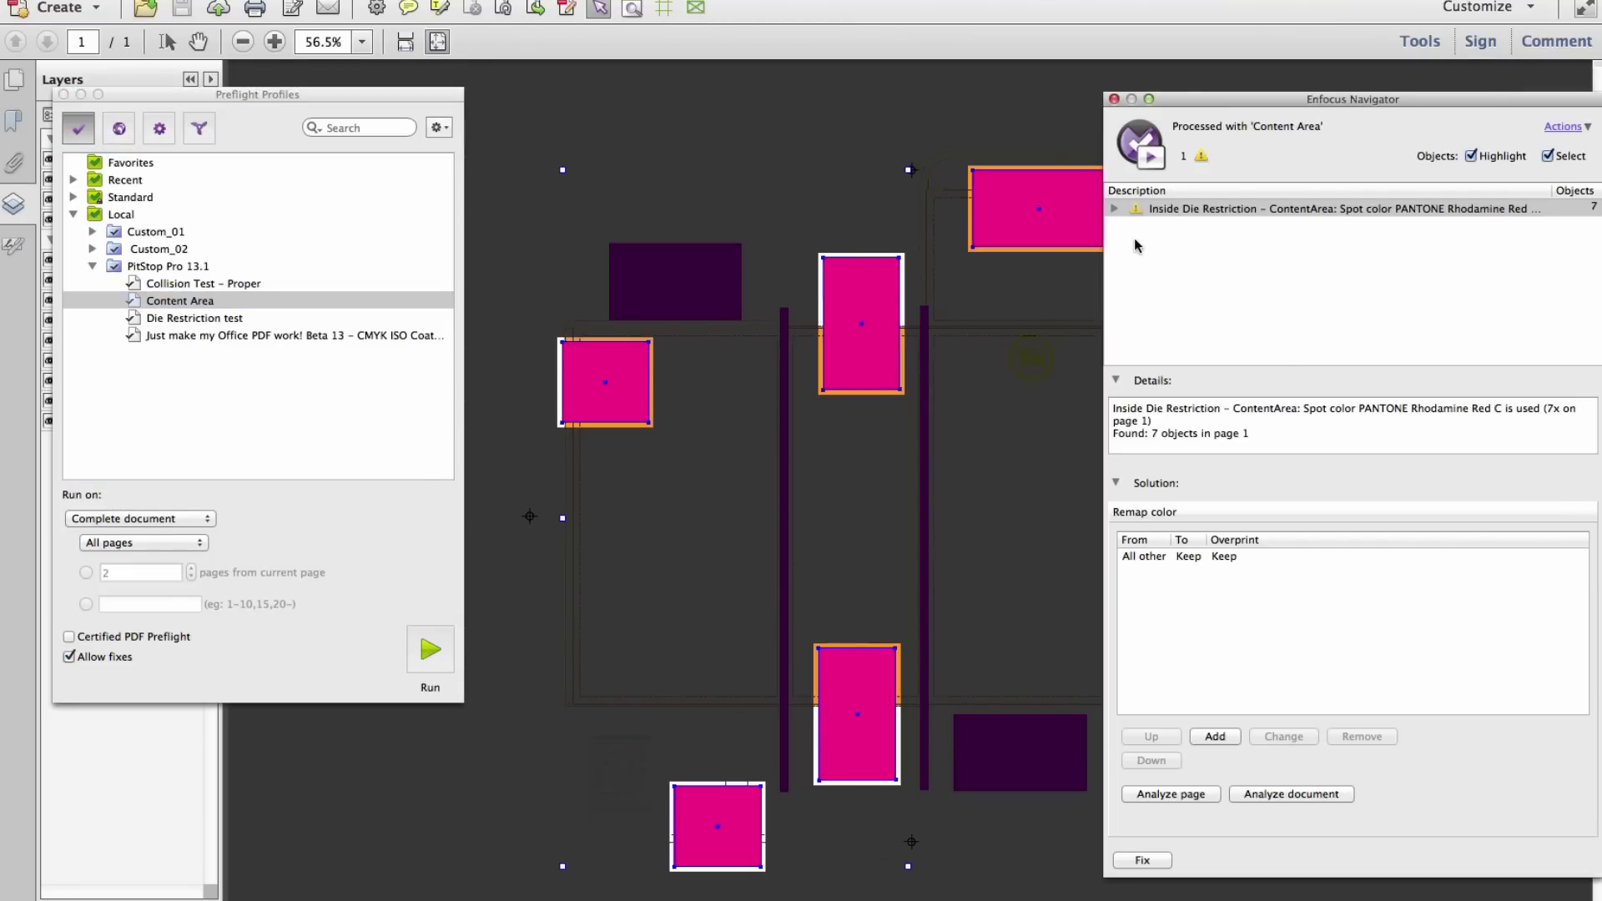
click(1128, 211)
click(1189, 227)
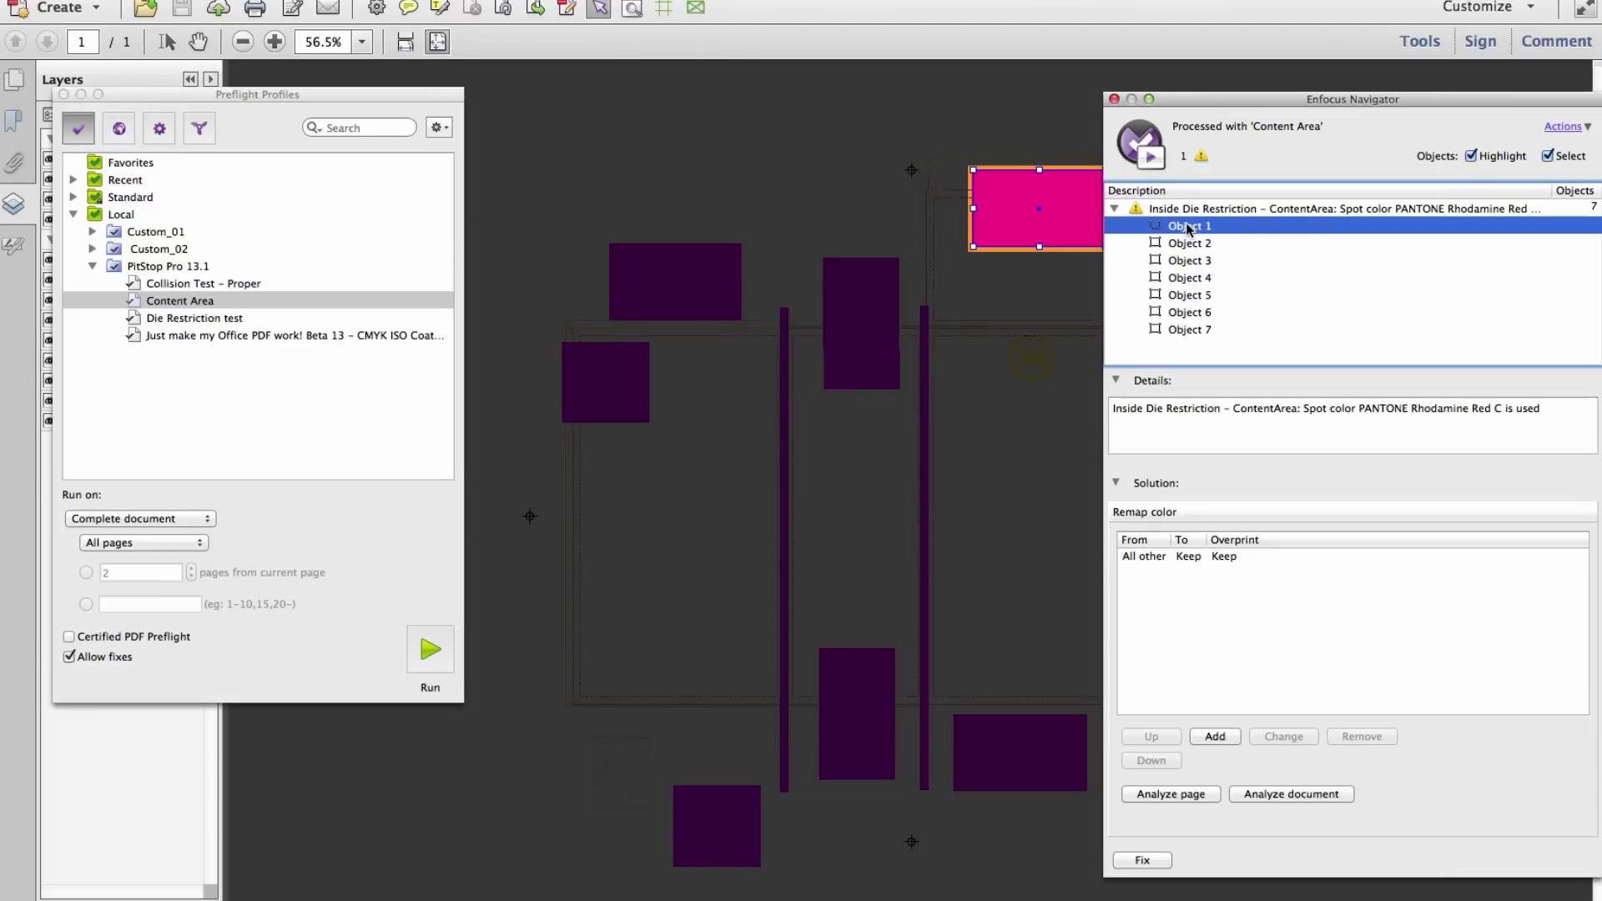
key(Down)
key(Down)
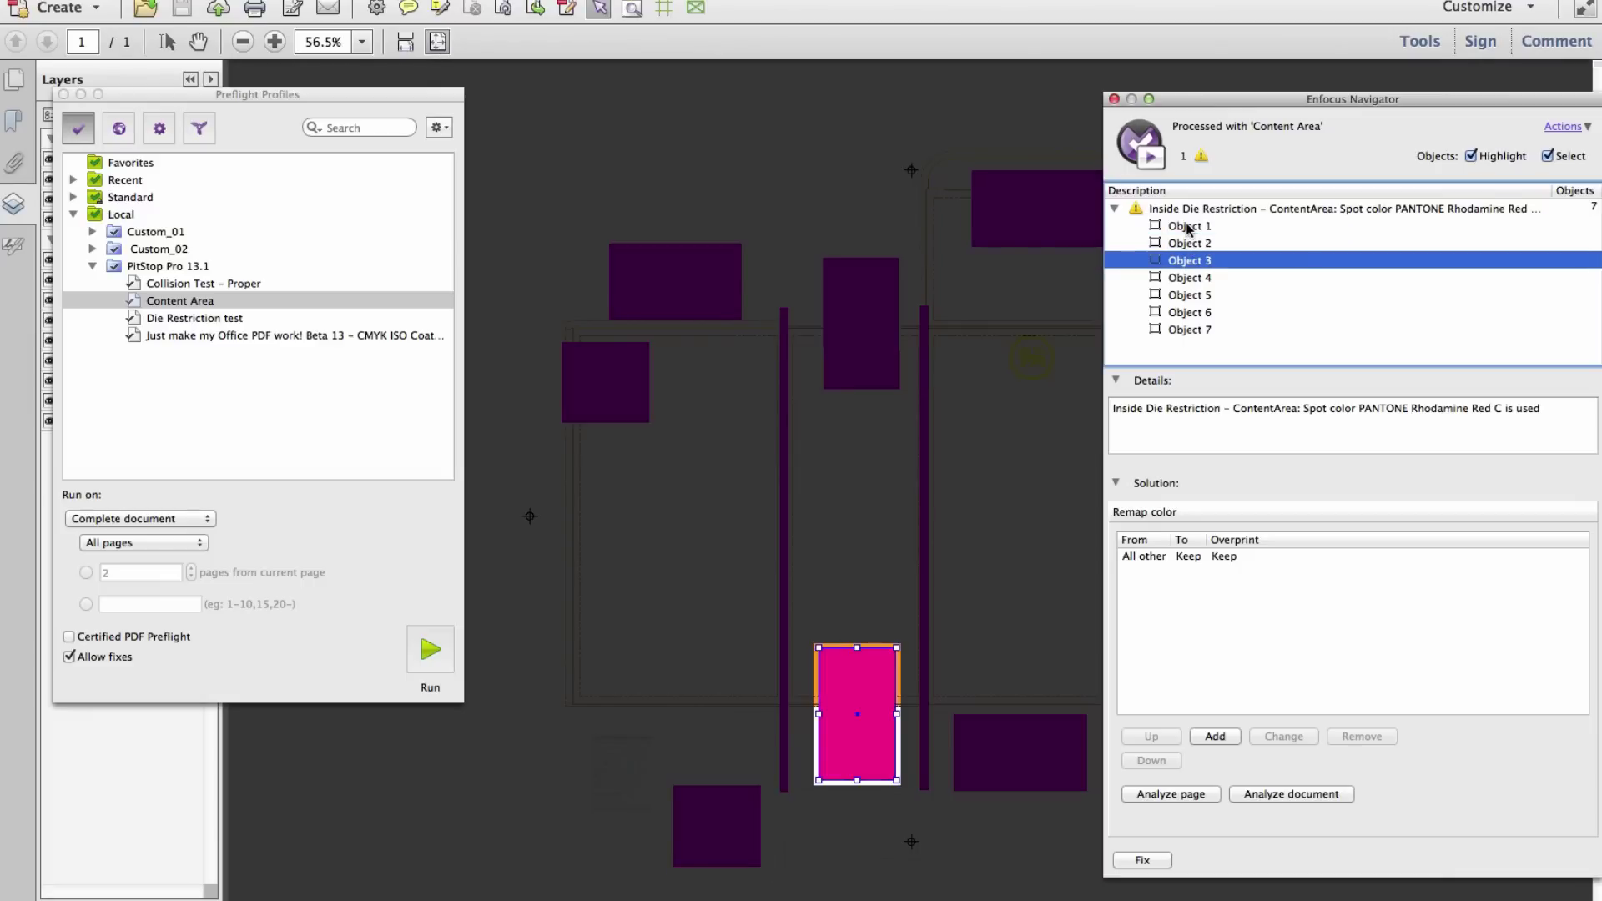
key(Down)
key(Down)
key(Down)
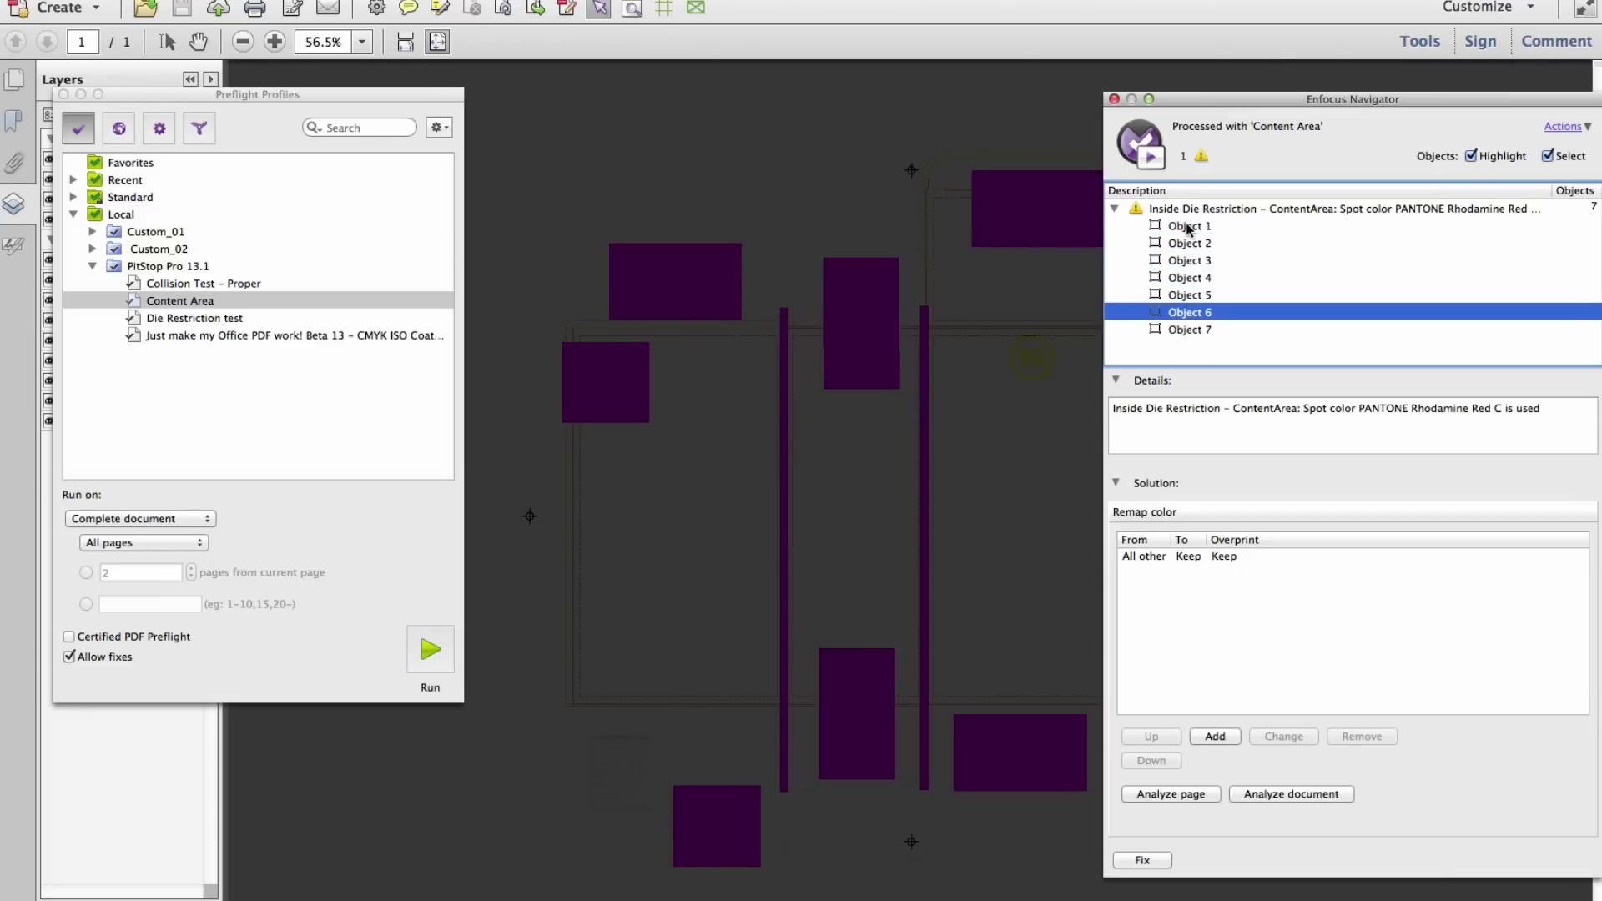
key(Down)
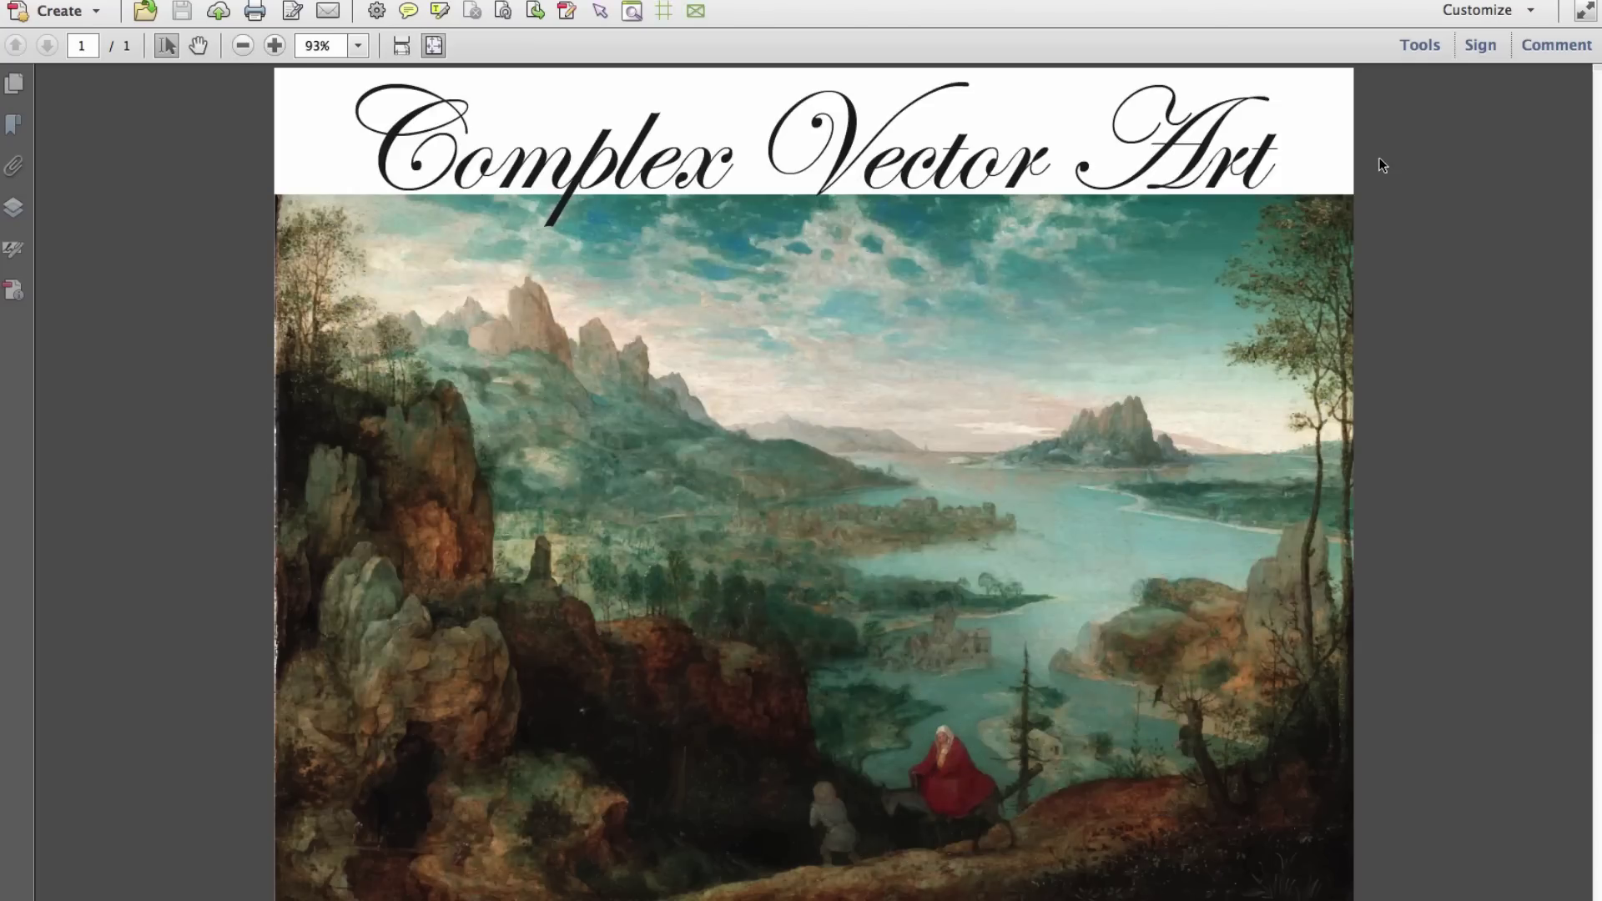
- Run 'Check for complex pages' to flag the over-5,000-node page, then rasterize it at 600 ppi
click(696, 12)
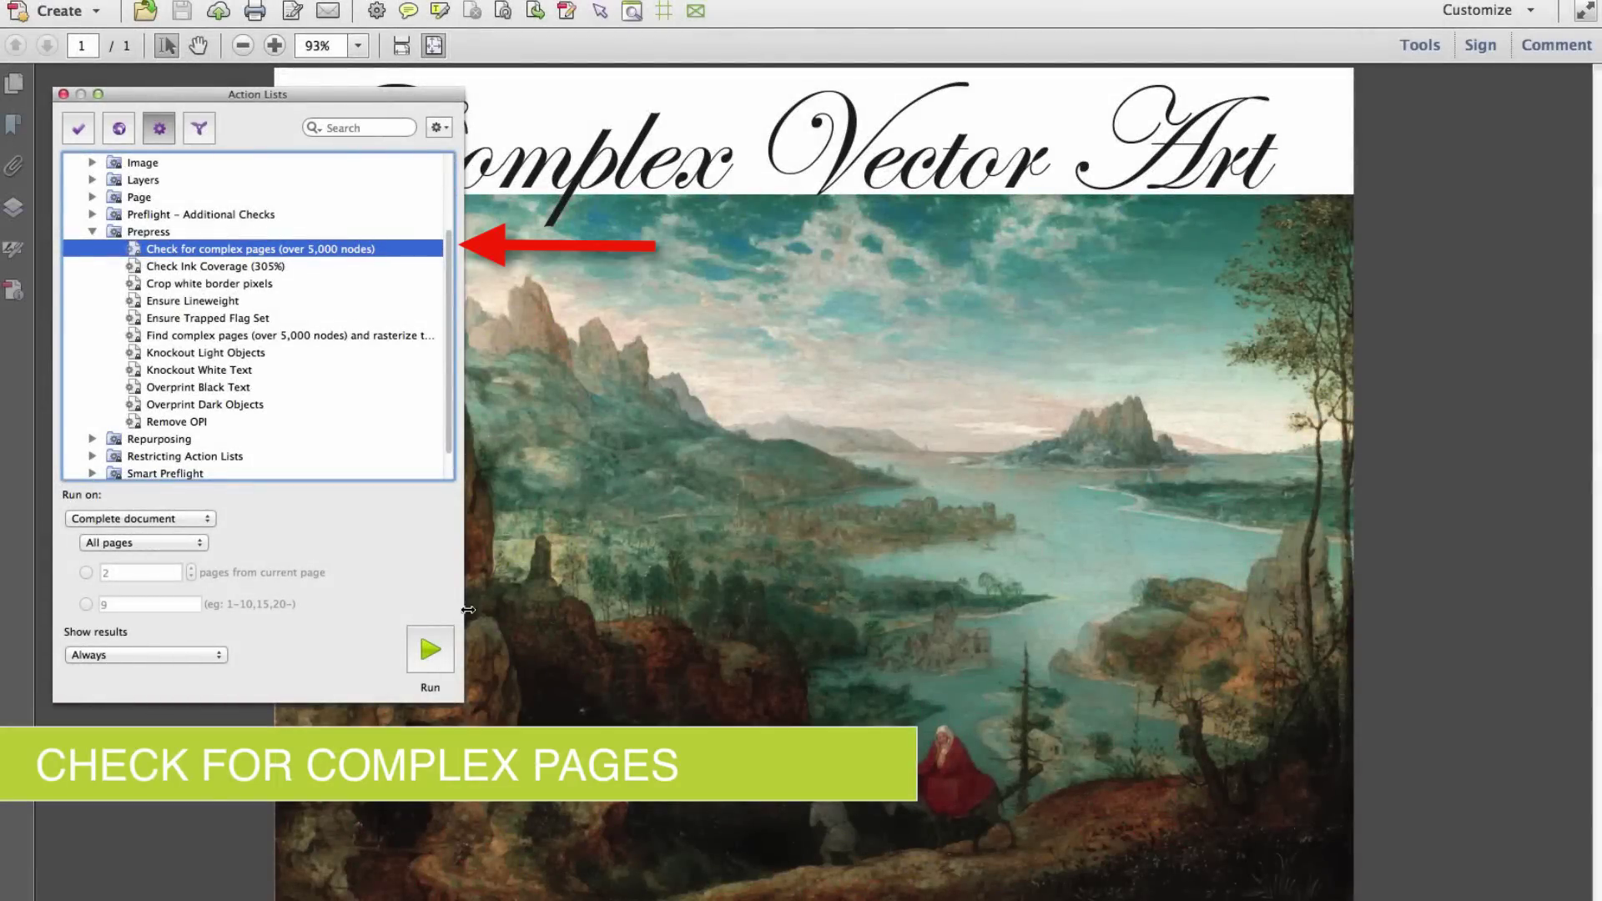
click(430, 649)
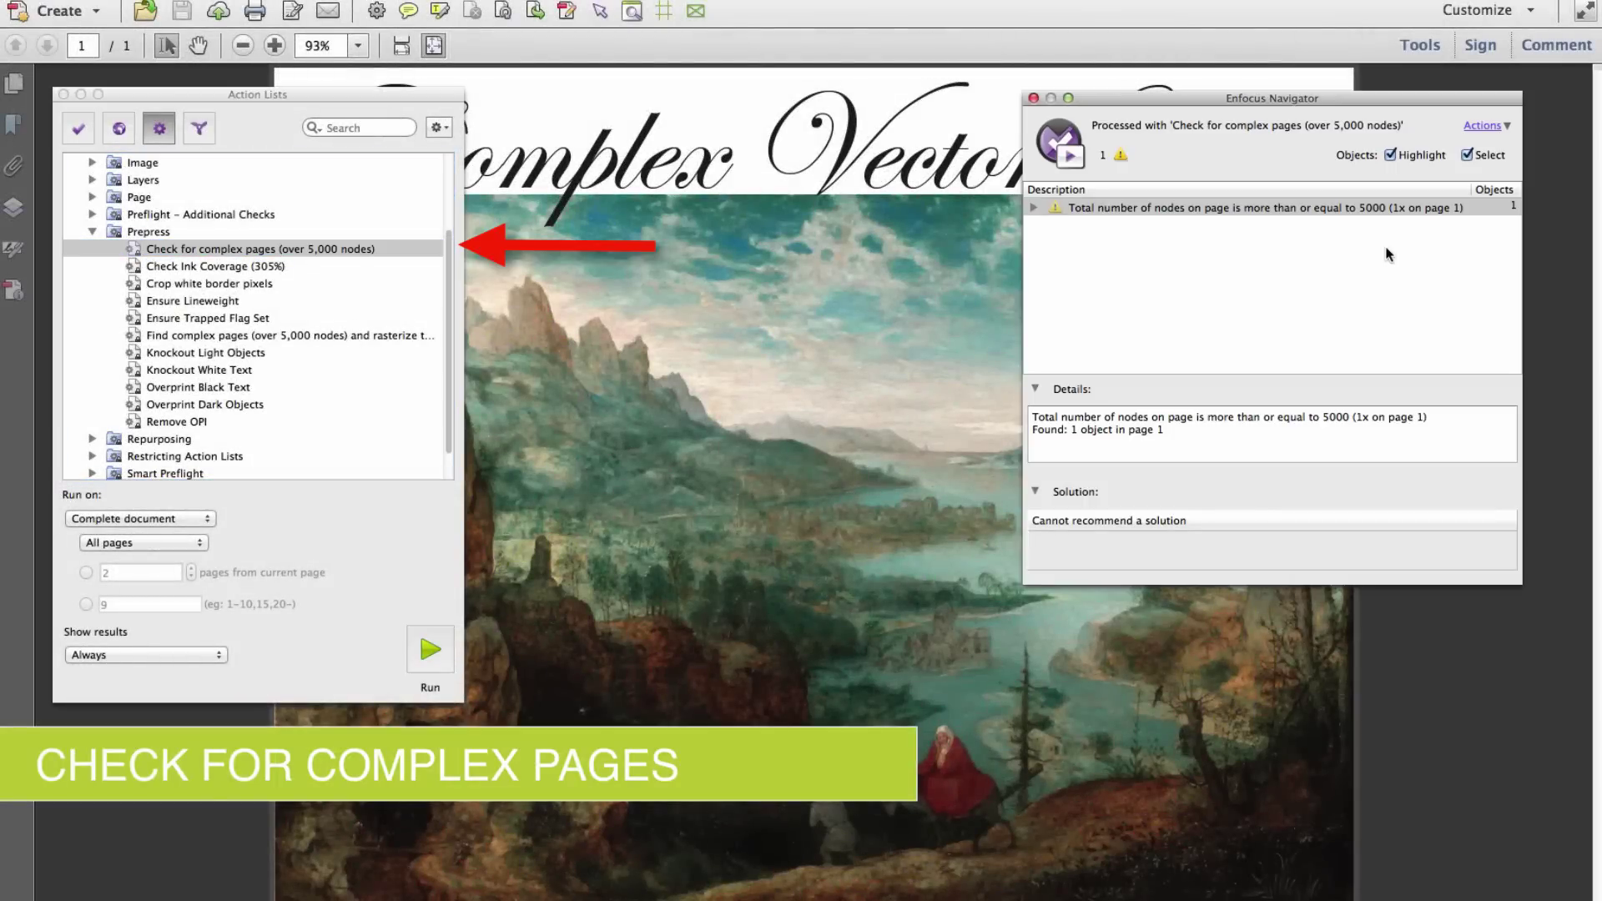
click(1158, 206)
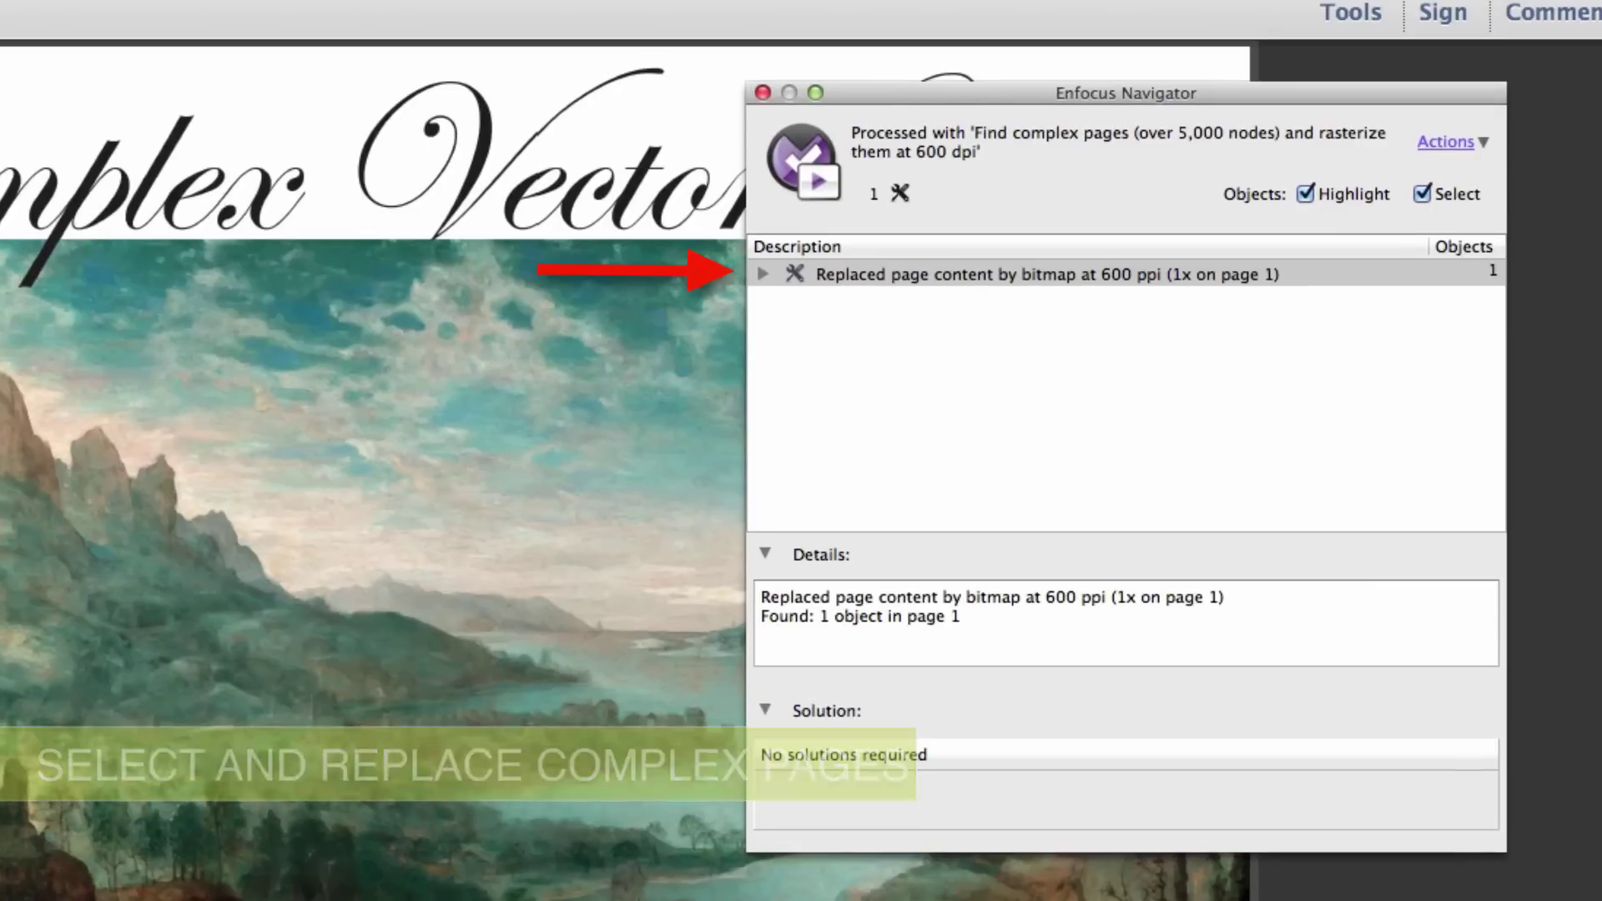
click(762, 92)
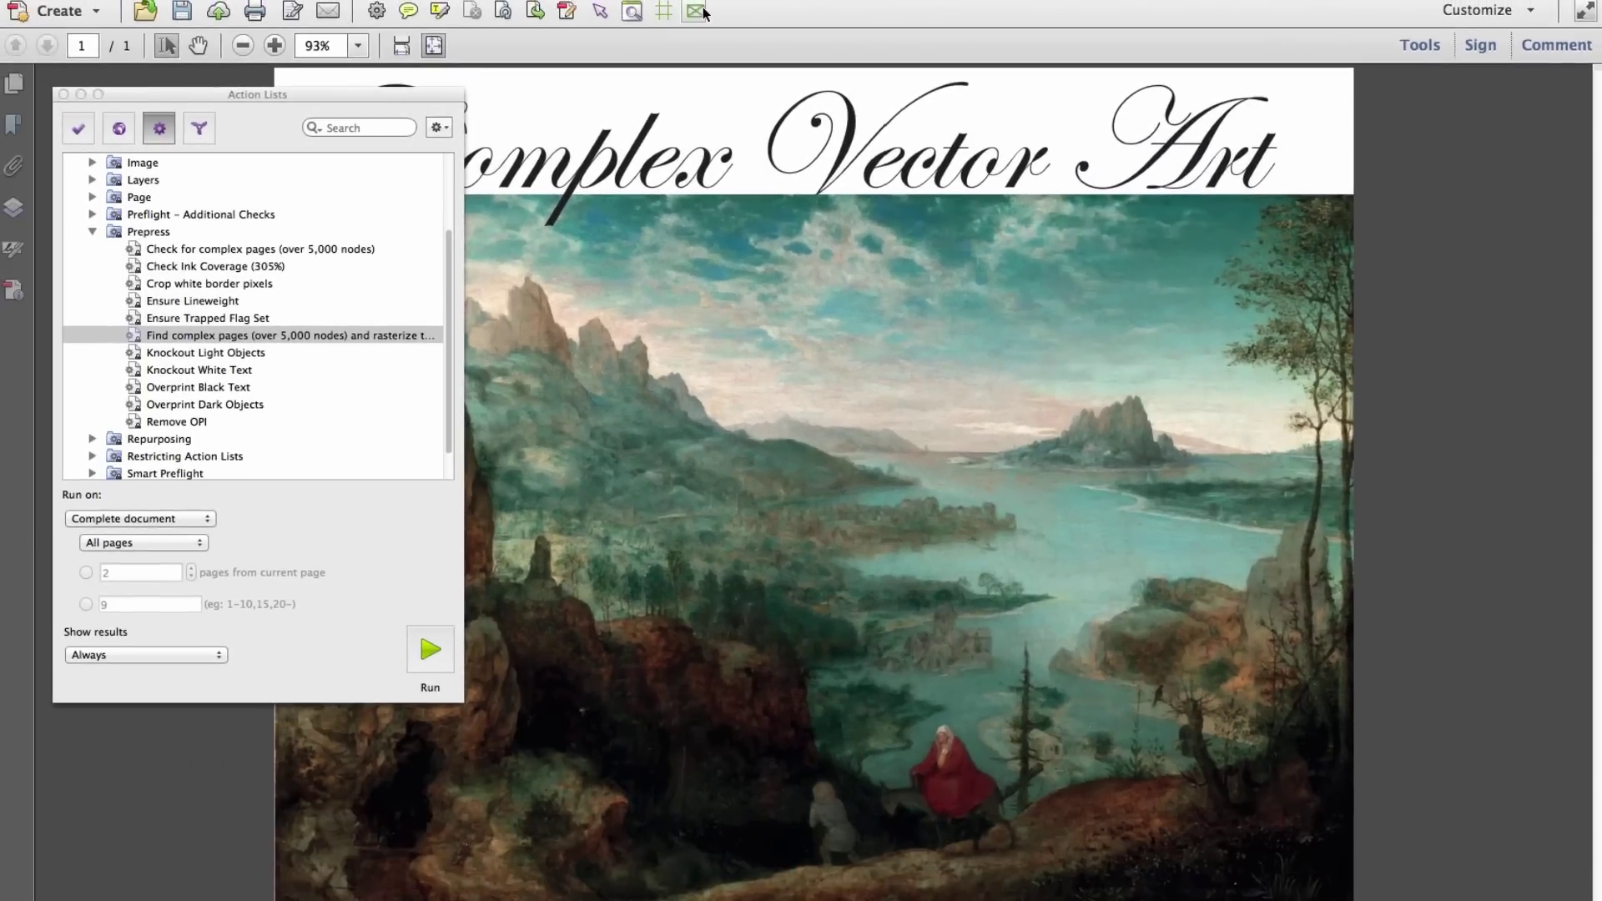
- Review the Crop white border pixels action list, keeping white-border image cropping enabled
click(695, 10)
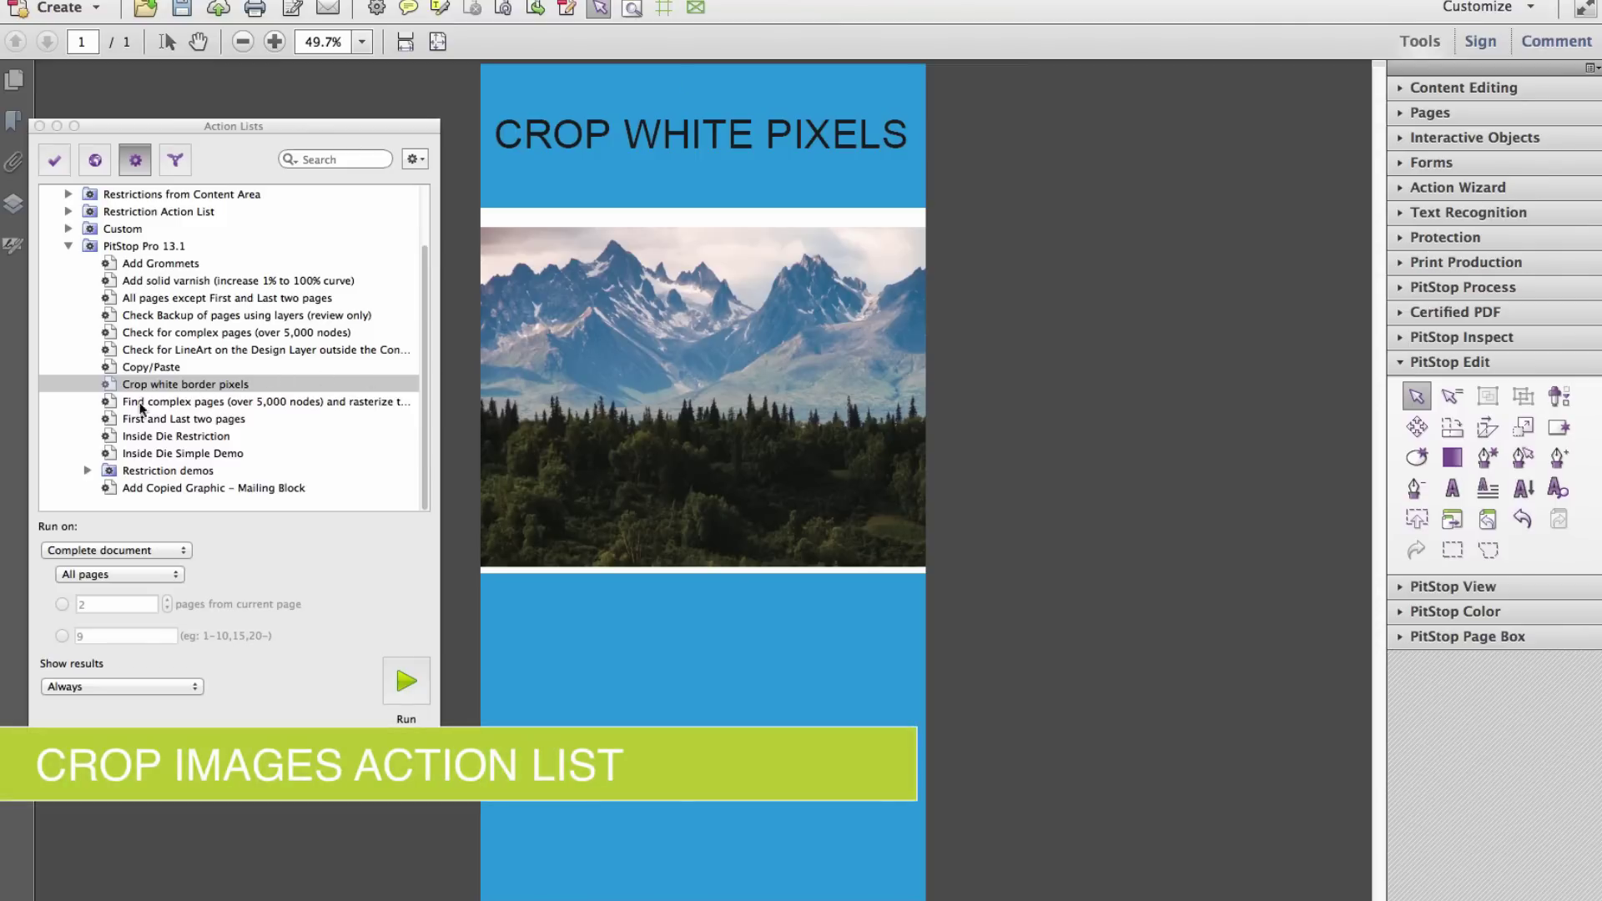
double_click(117, 386)
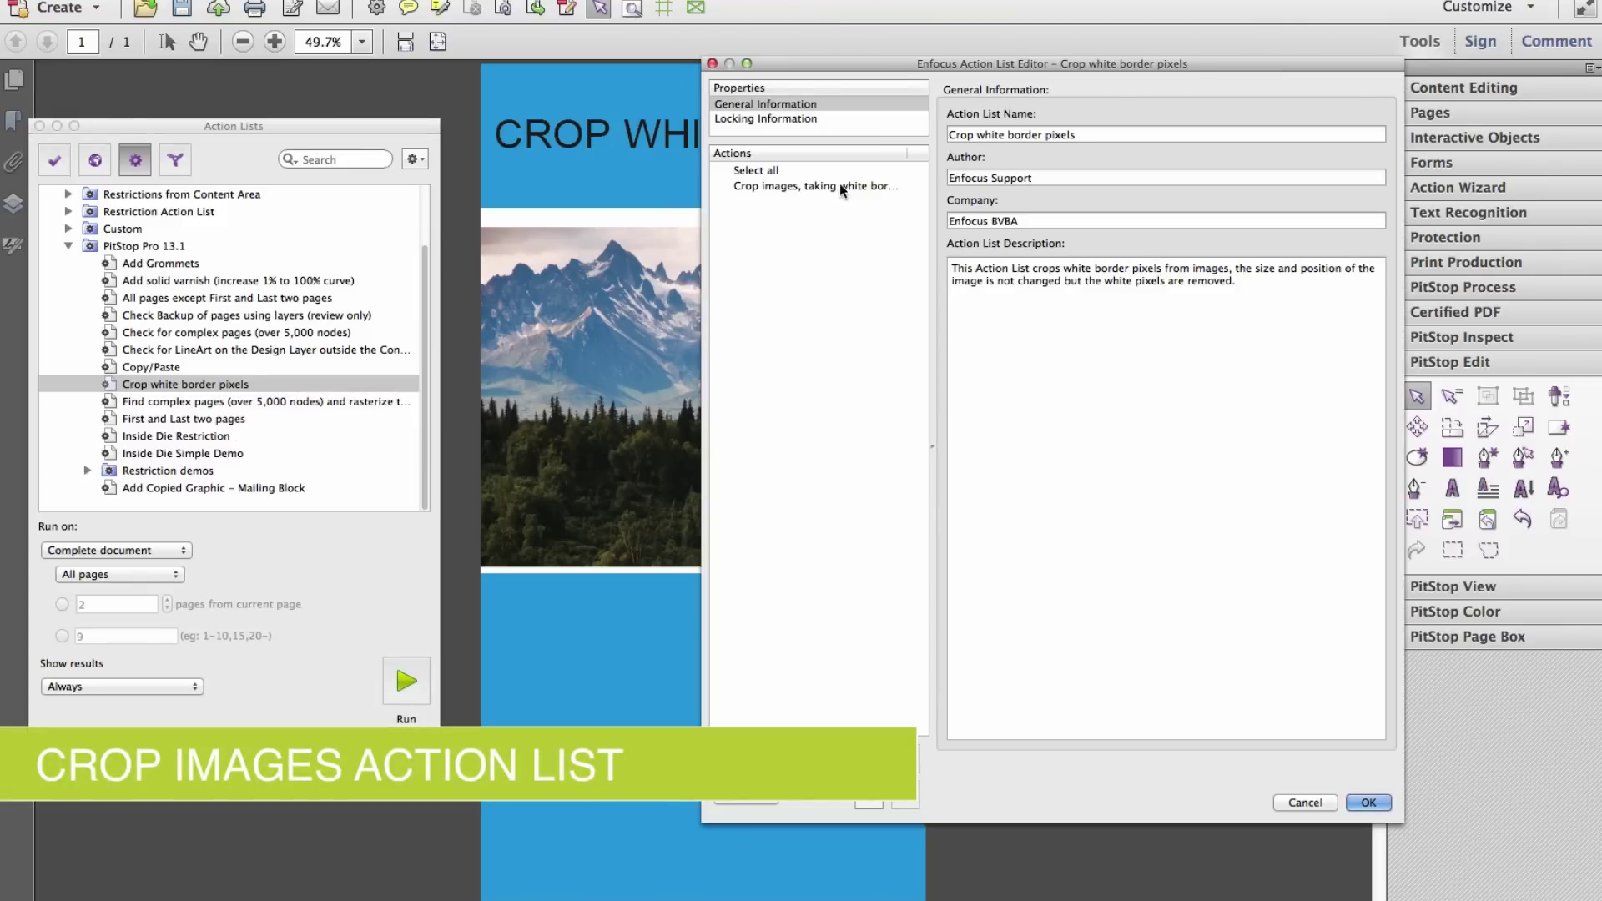
click(780, 186)
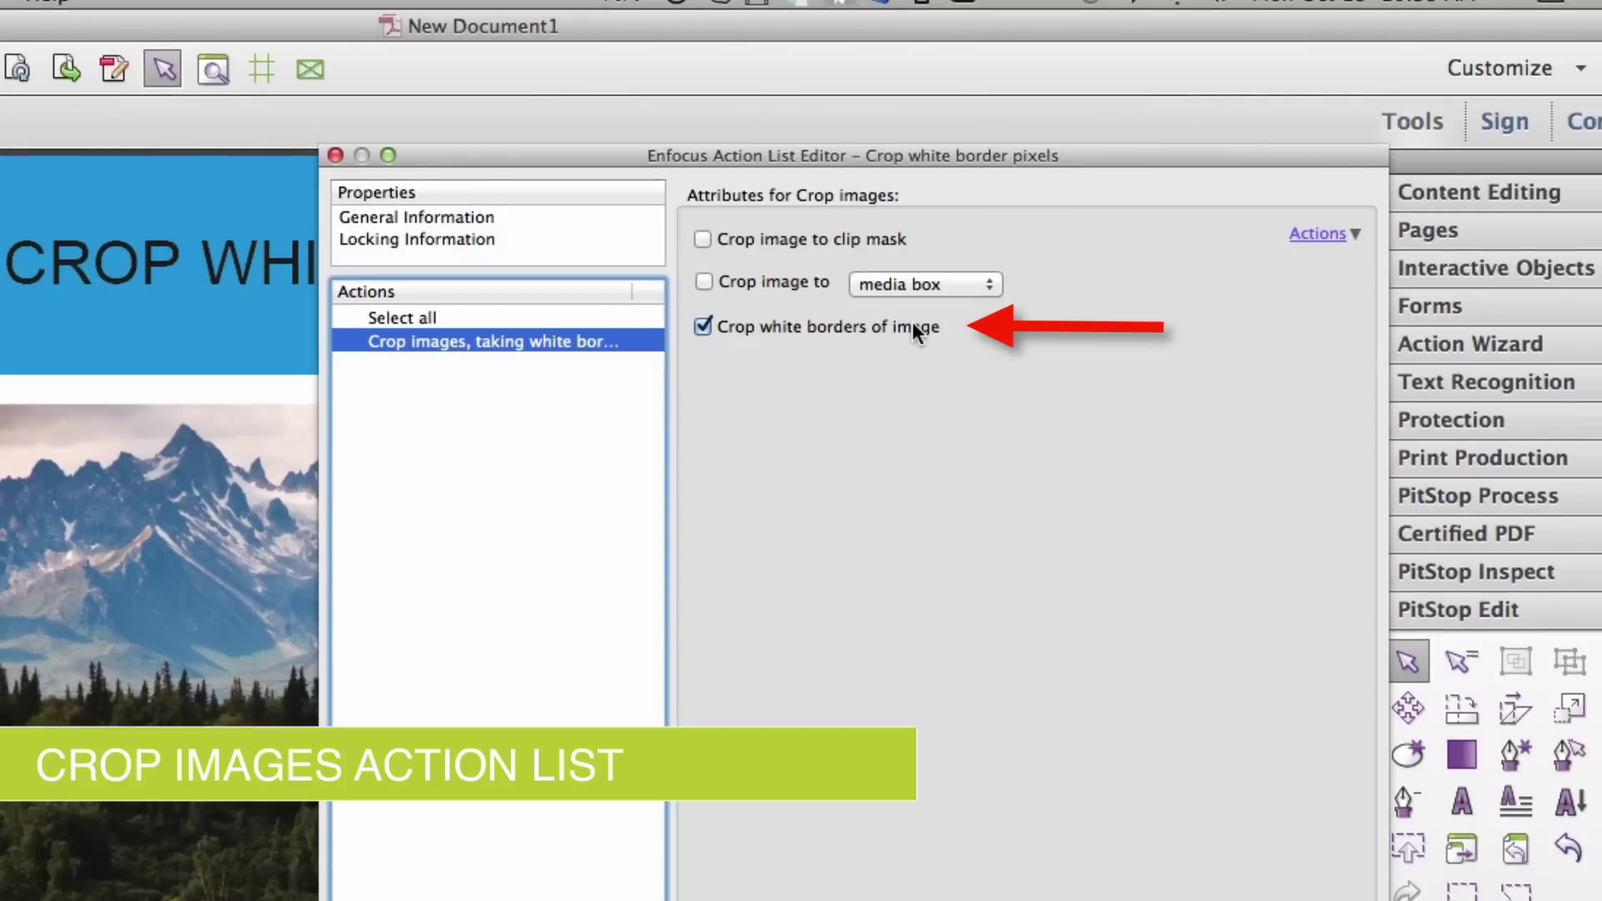
click(915, 328)
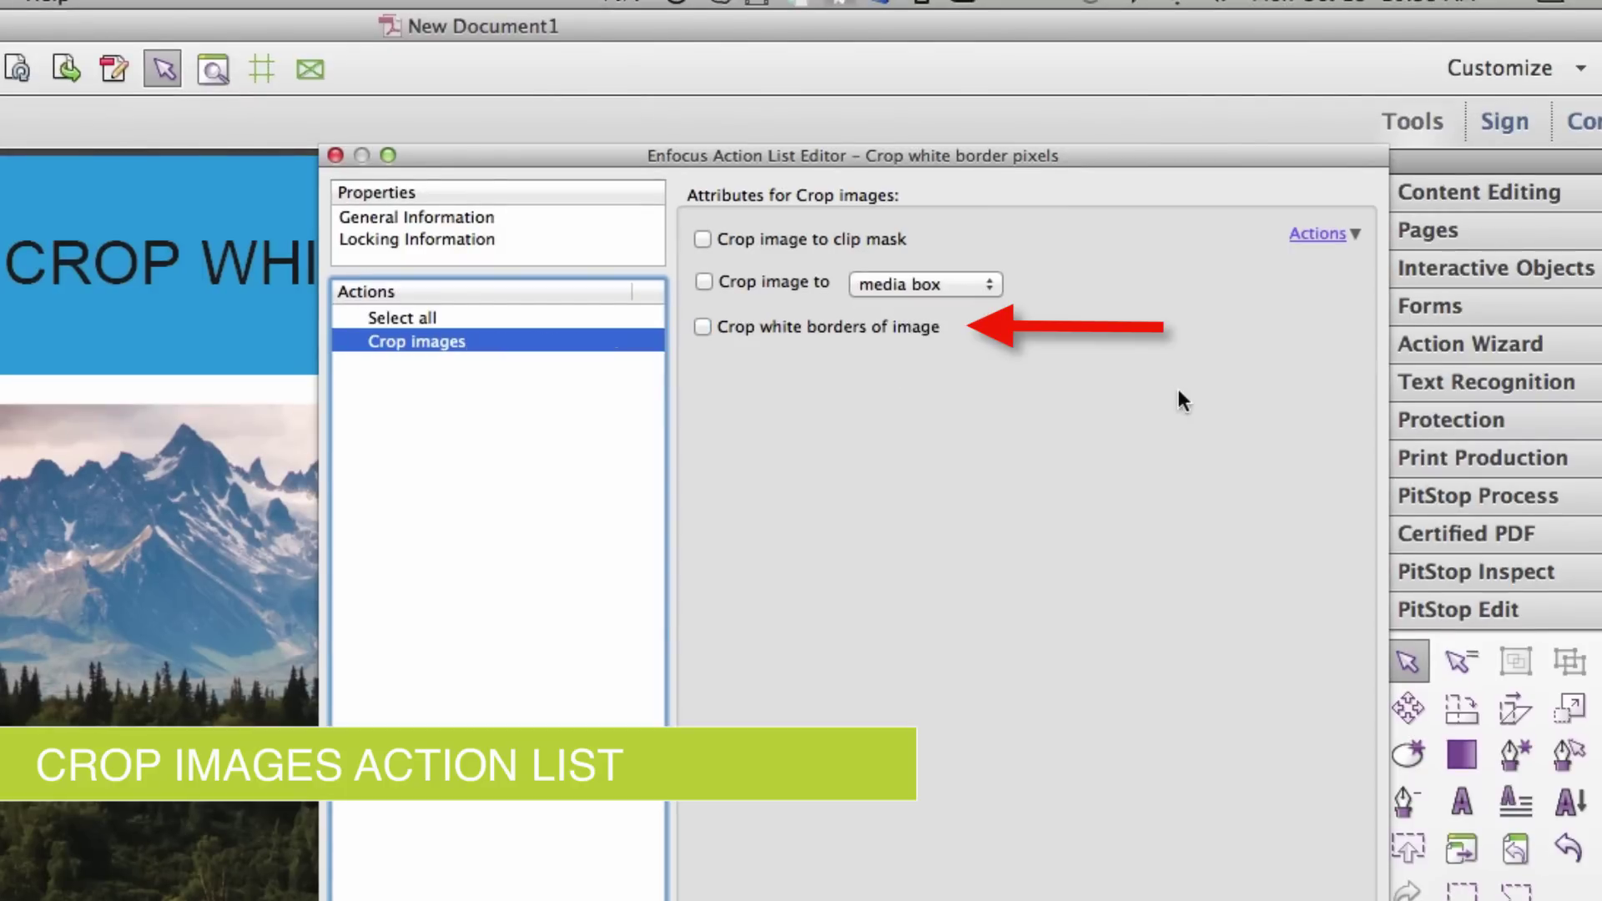
click(899, 329)
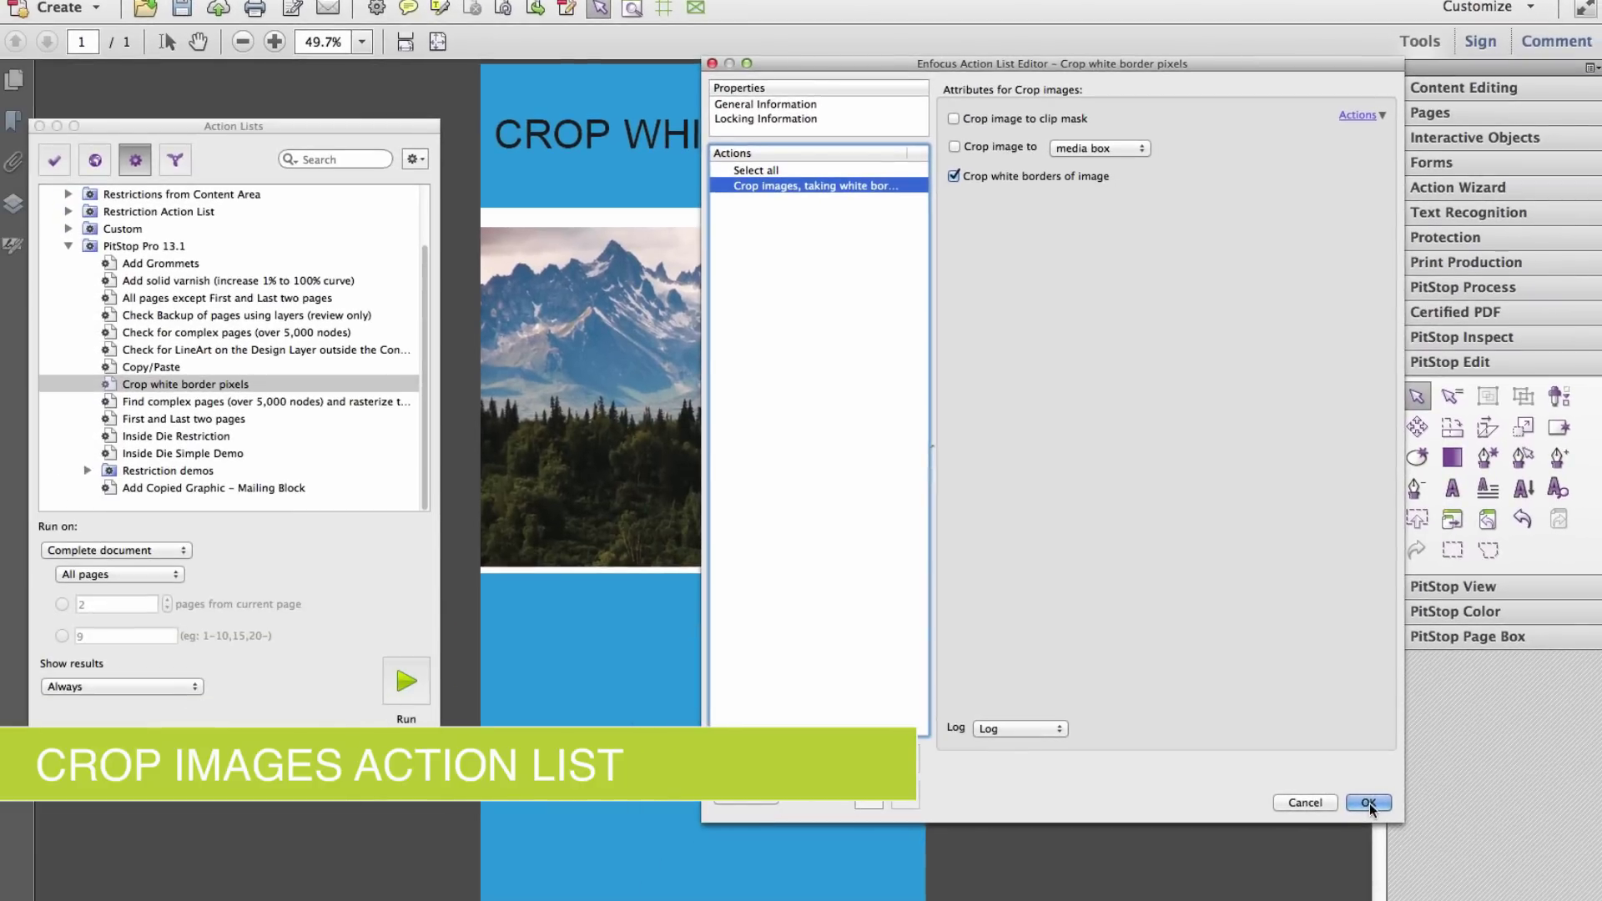
click(1369, 802)
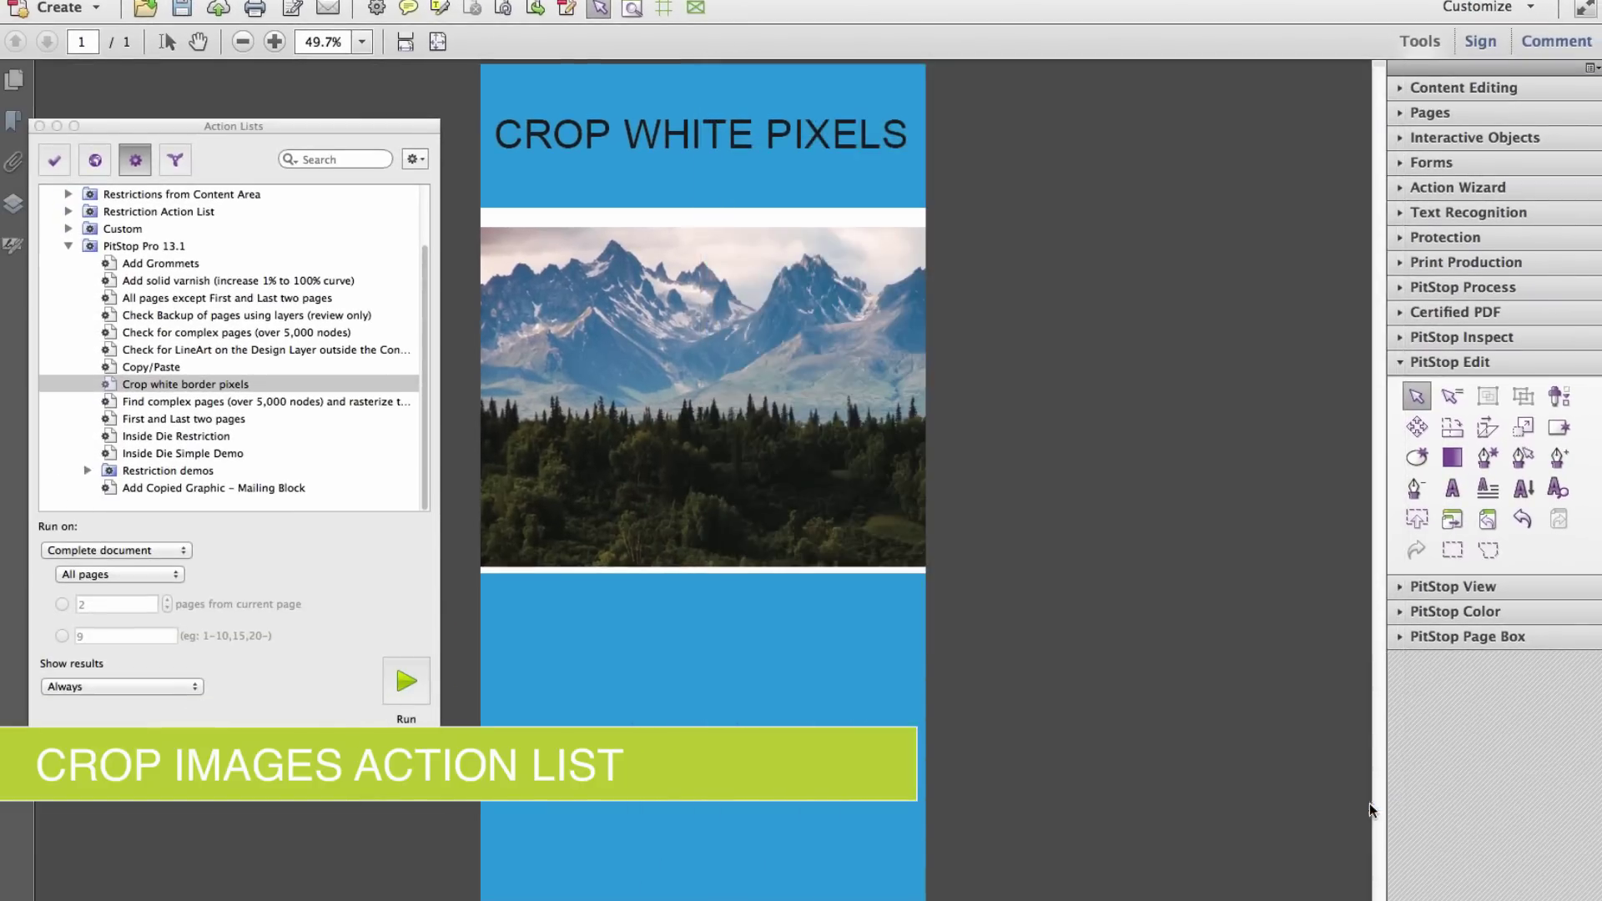
- Run Crop white border pixels on the mountain photo and dismiss the report
click(251, 145)
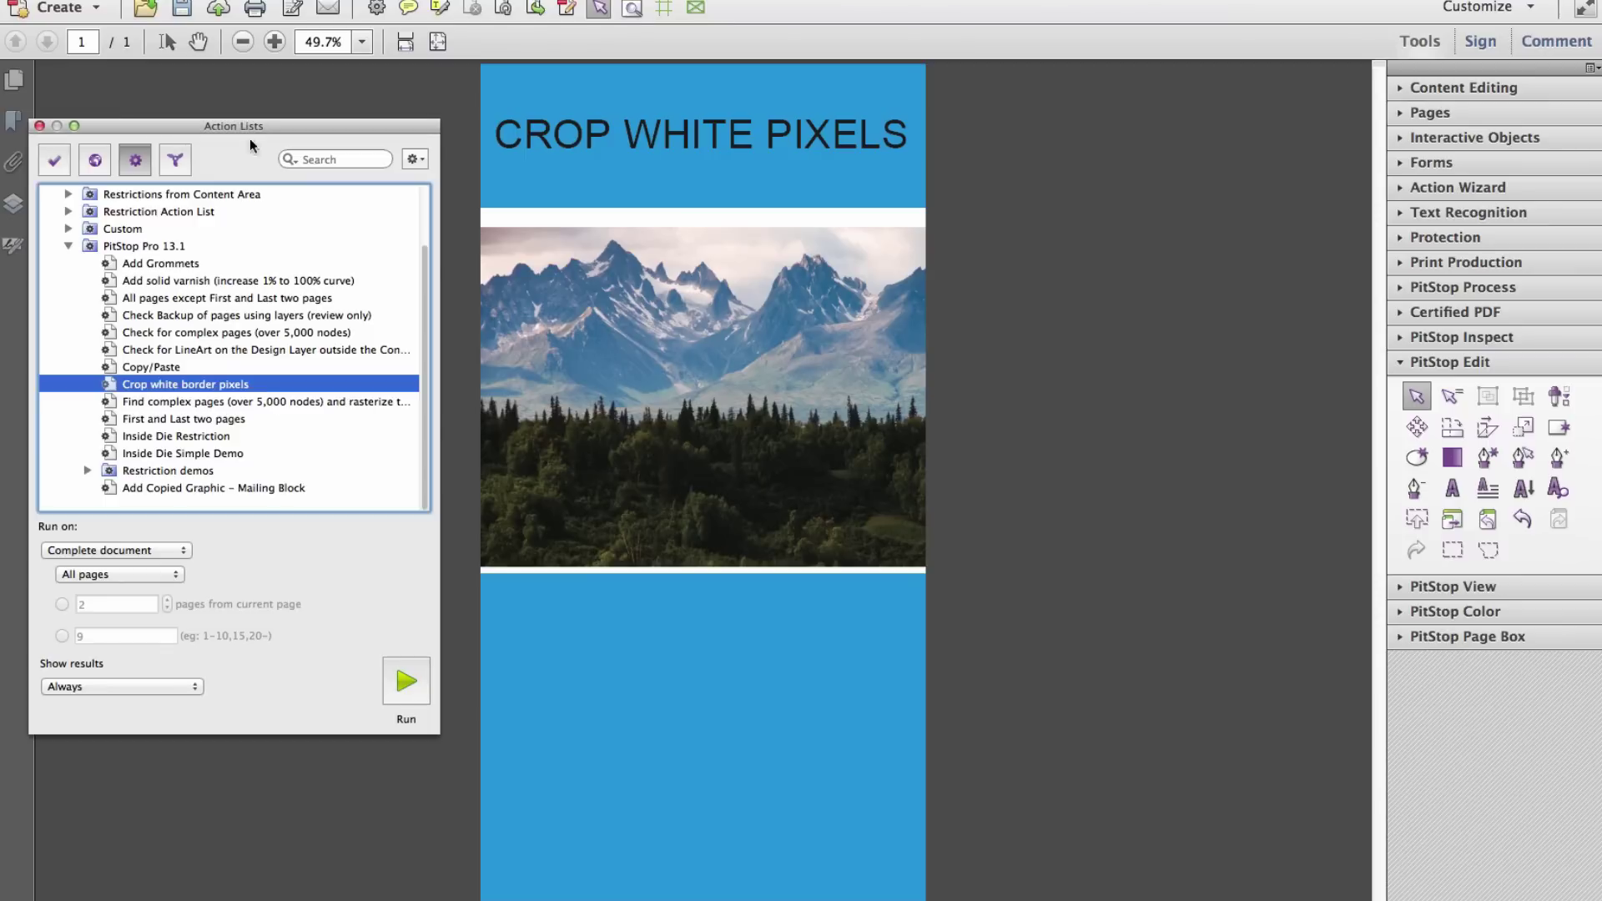
click(409, 689)
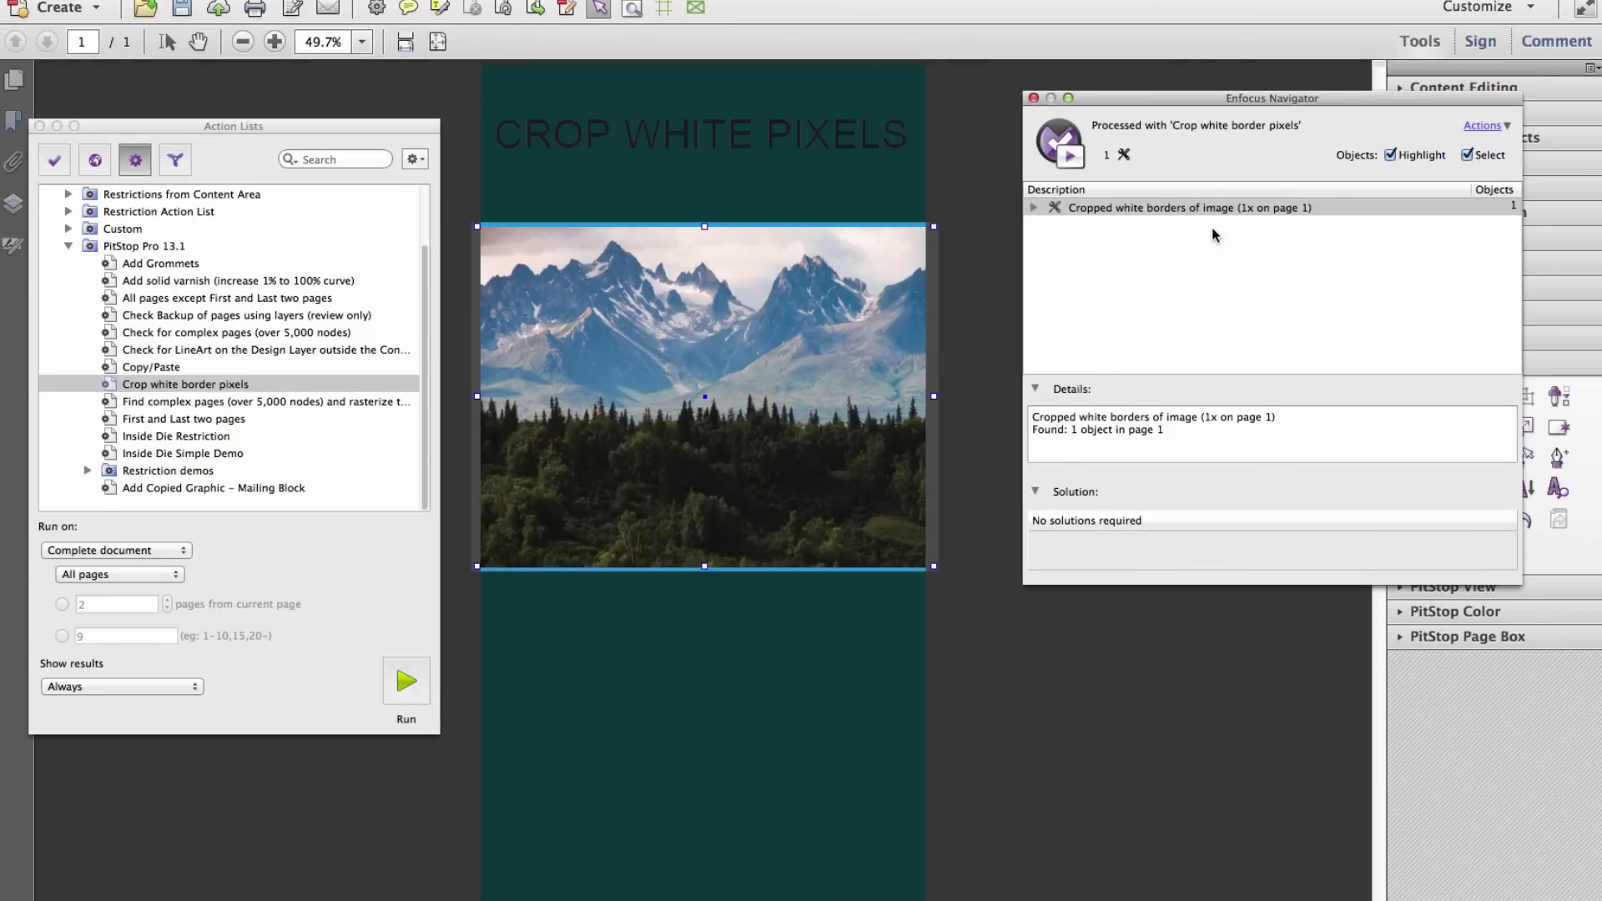
click(1032, 98)
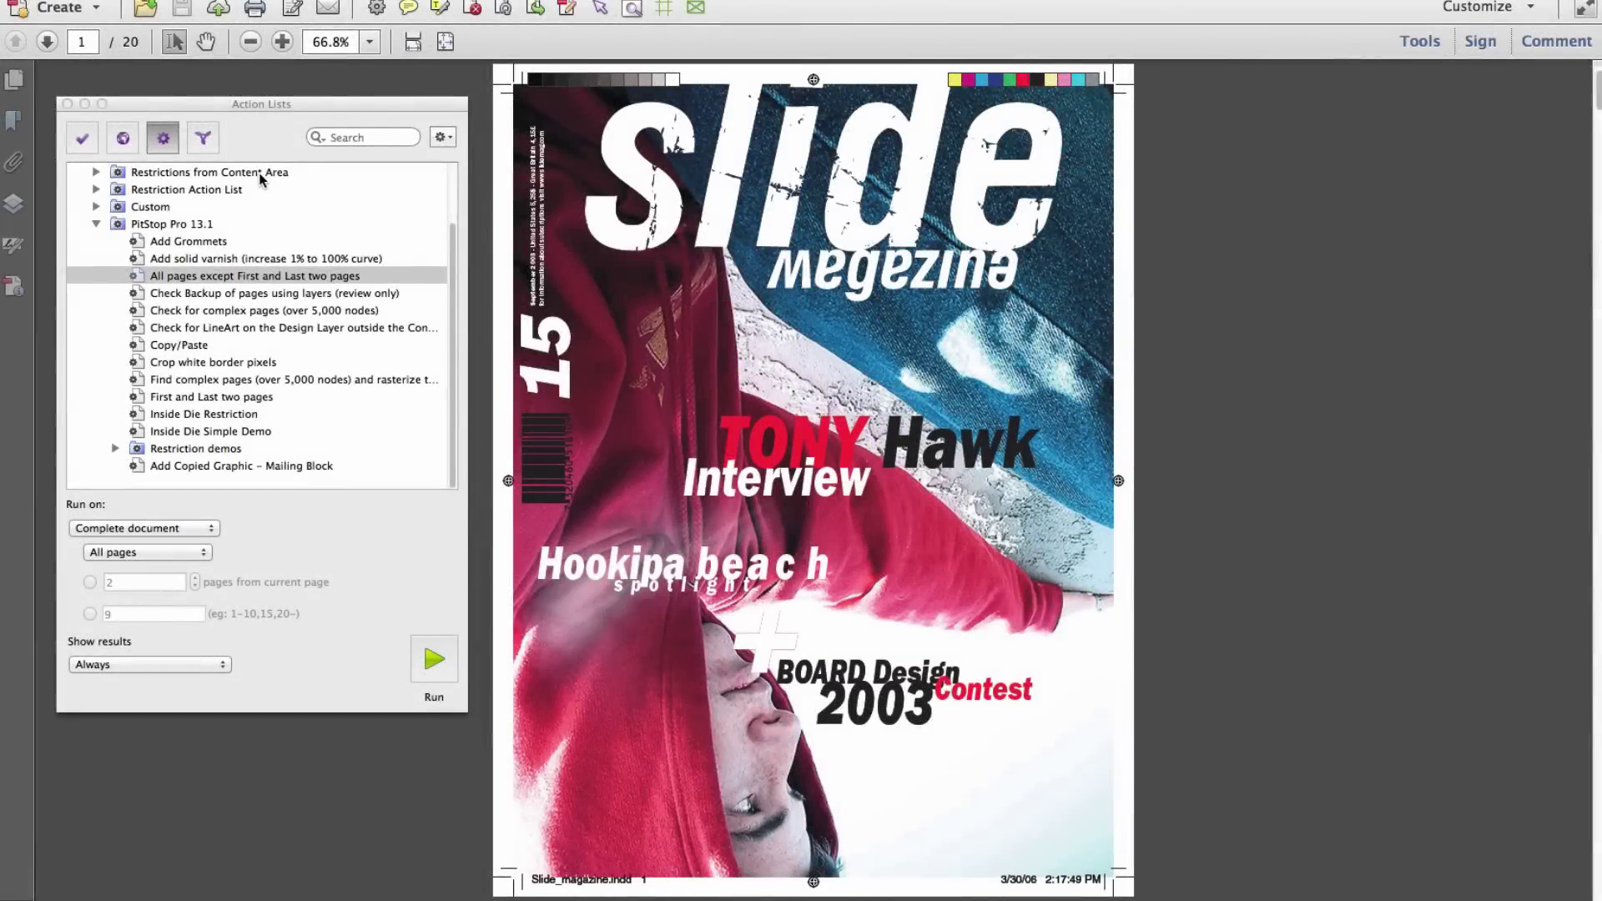
- Open the 'All pages except First and Last two pages' list and inspect its R1-R2 page range
double_click(140, 277)
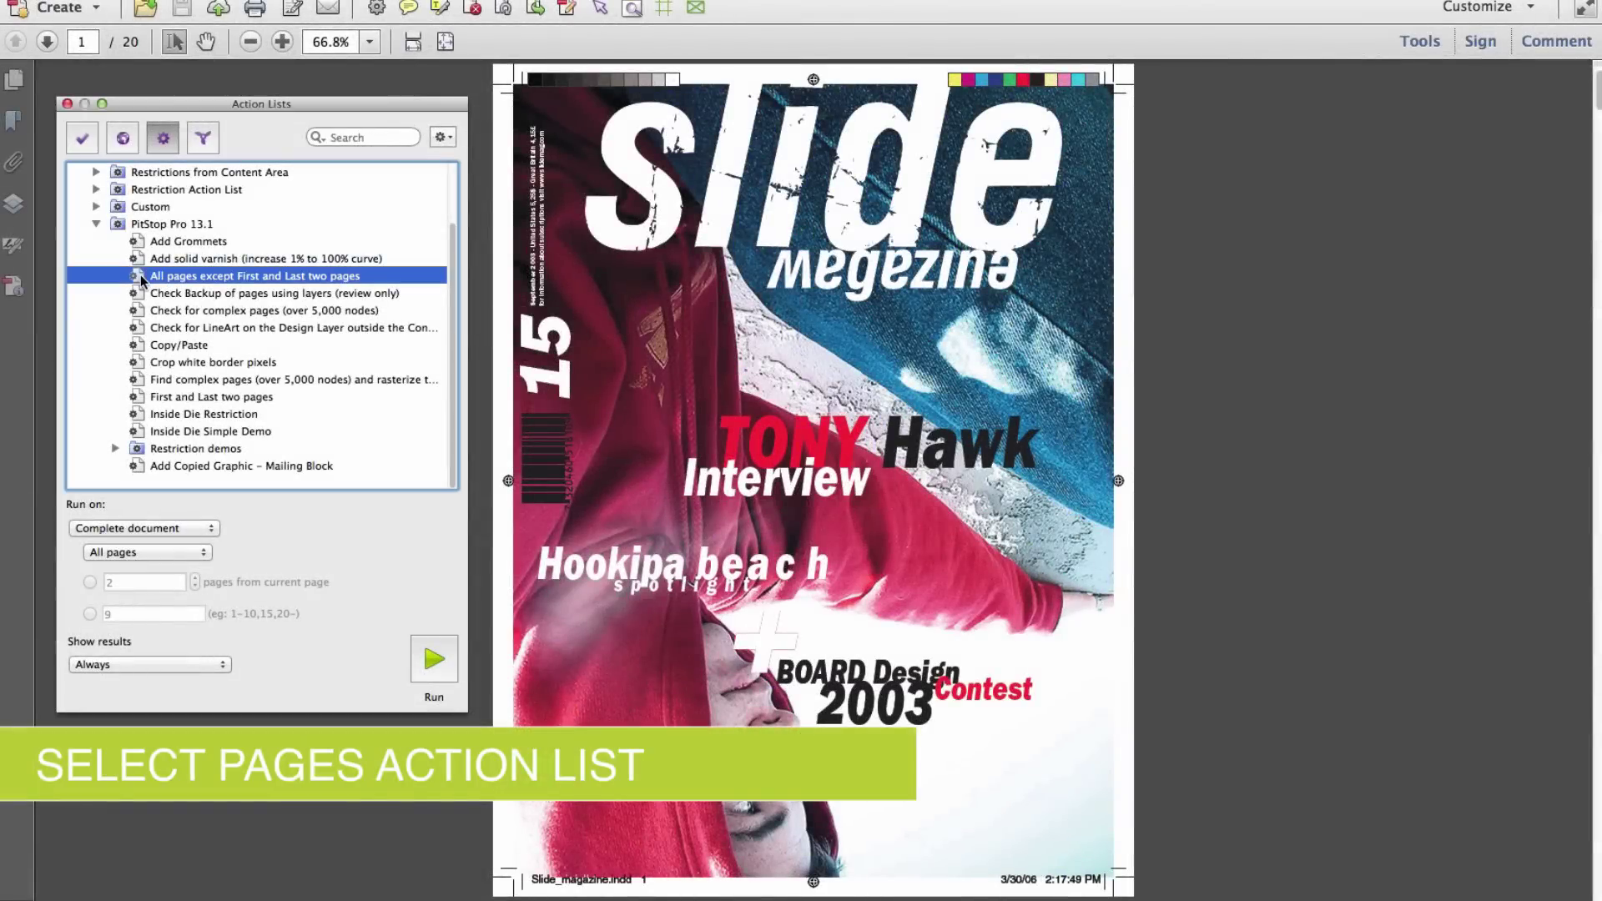
click(851, 185)
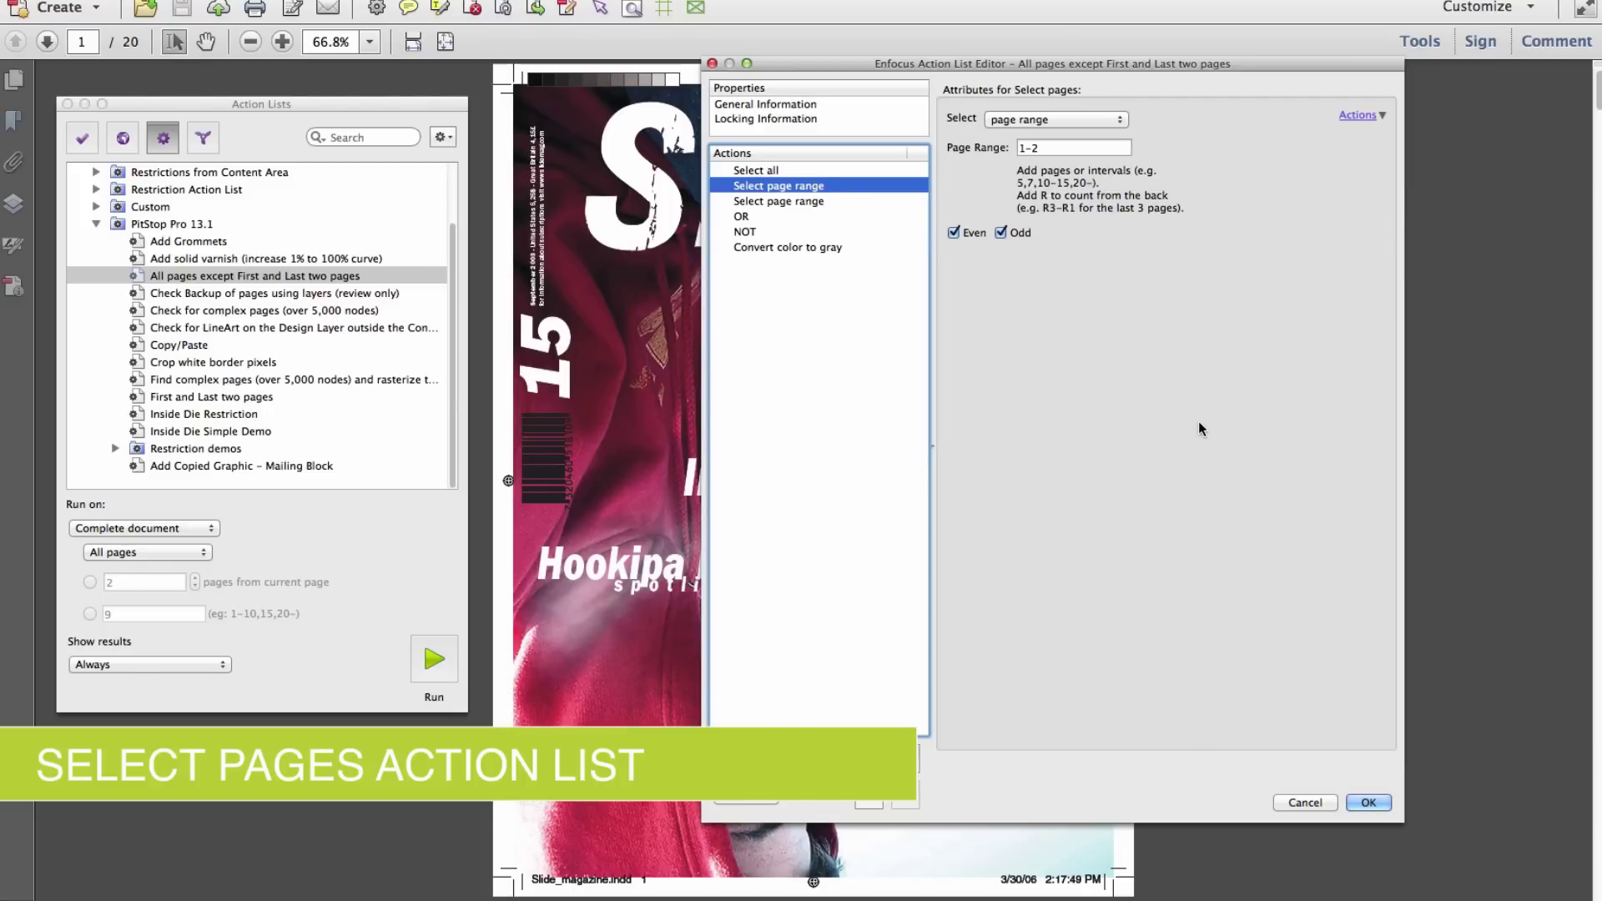
click(815, 202)
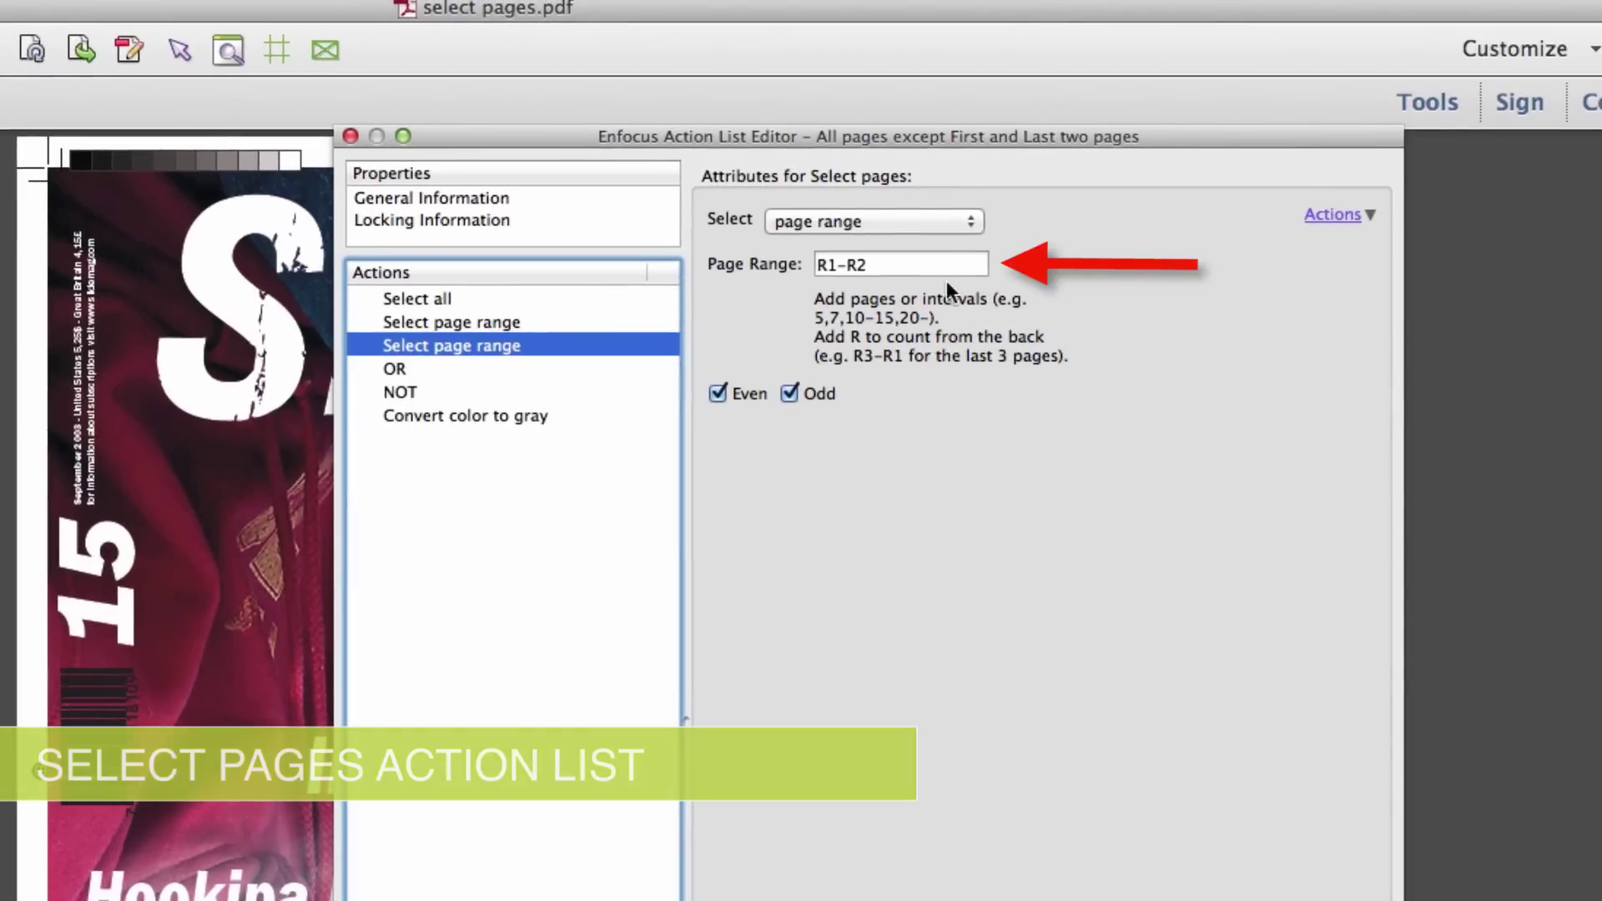
drag(937, 264, 791, 254)
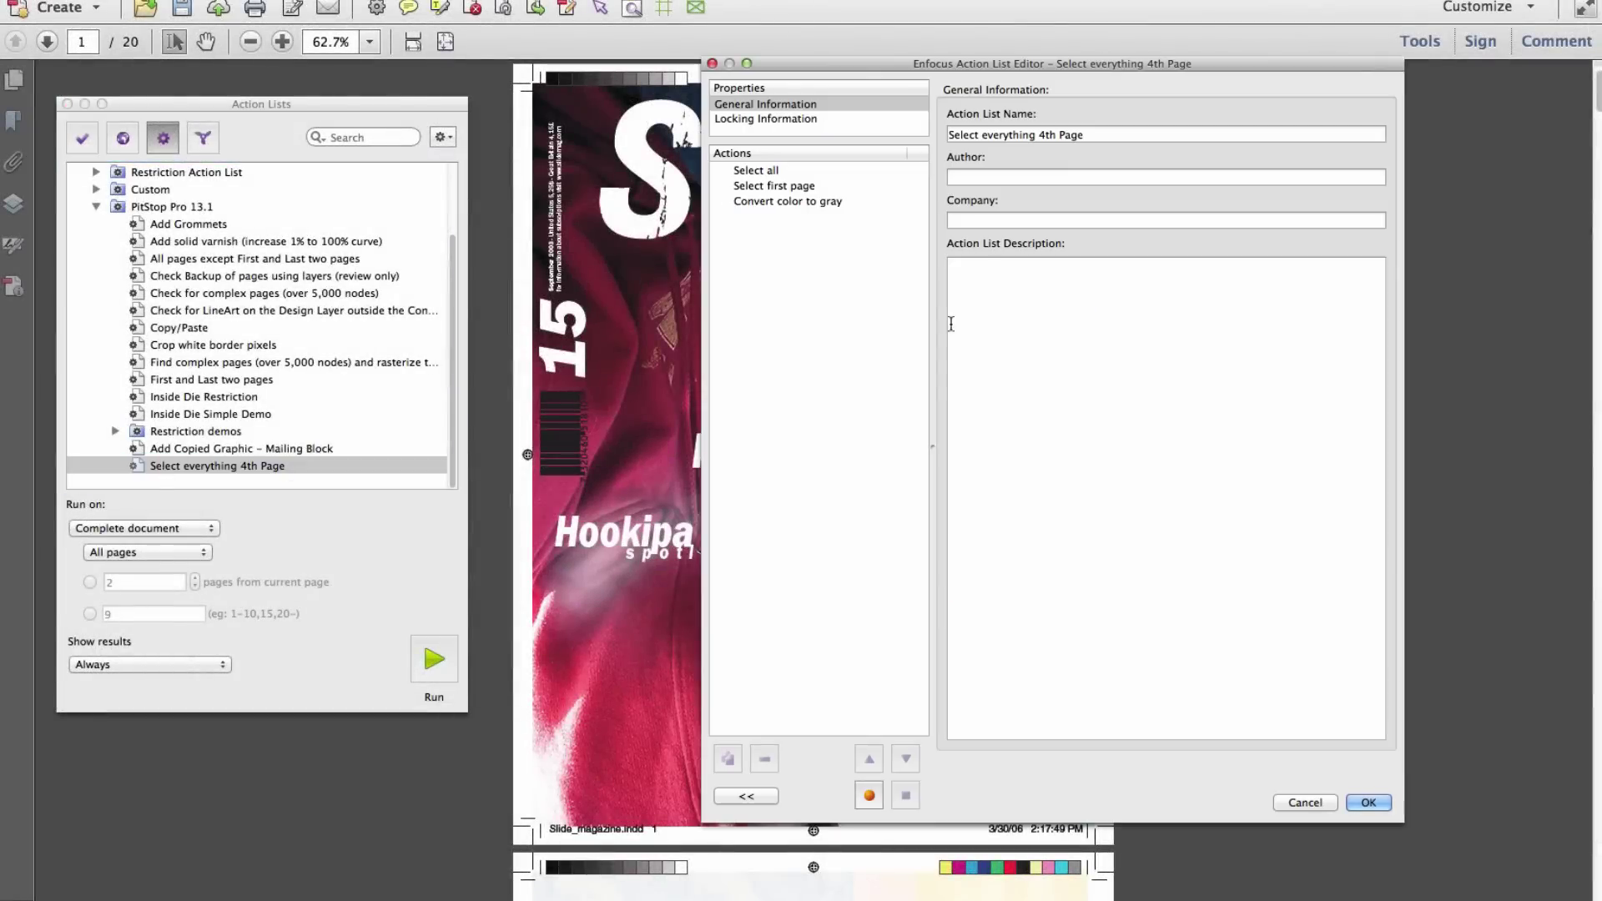
- Change the 'Select first page' action to select every 4th page starting from page 1
click(839, 189)
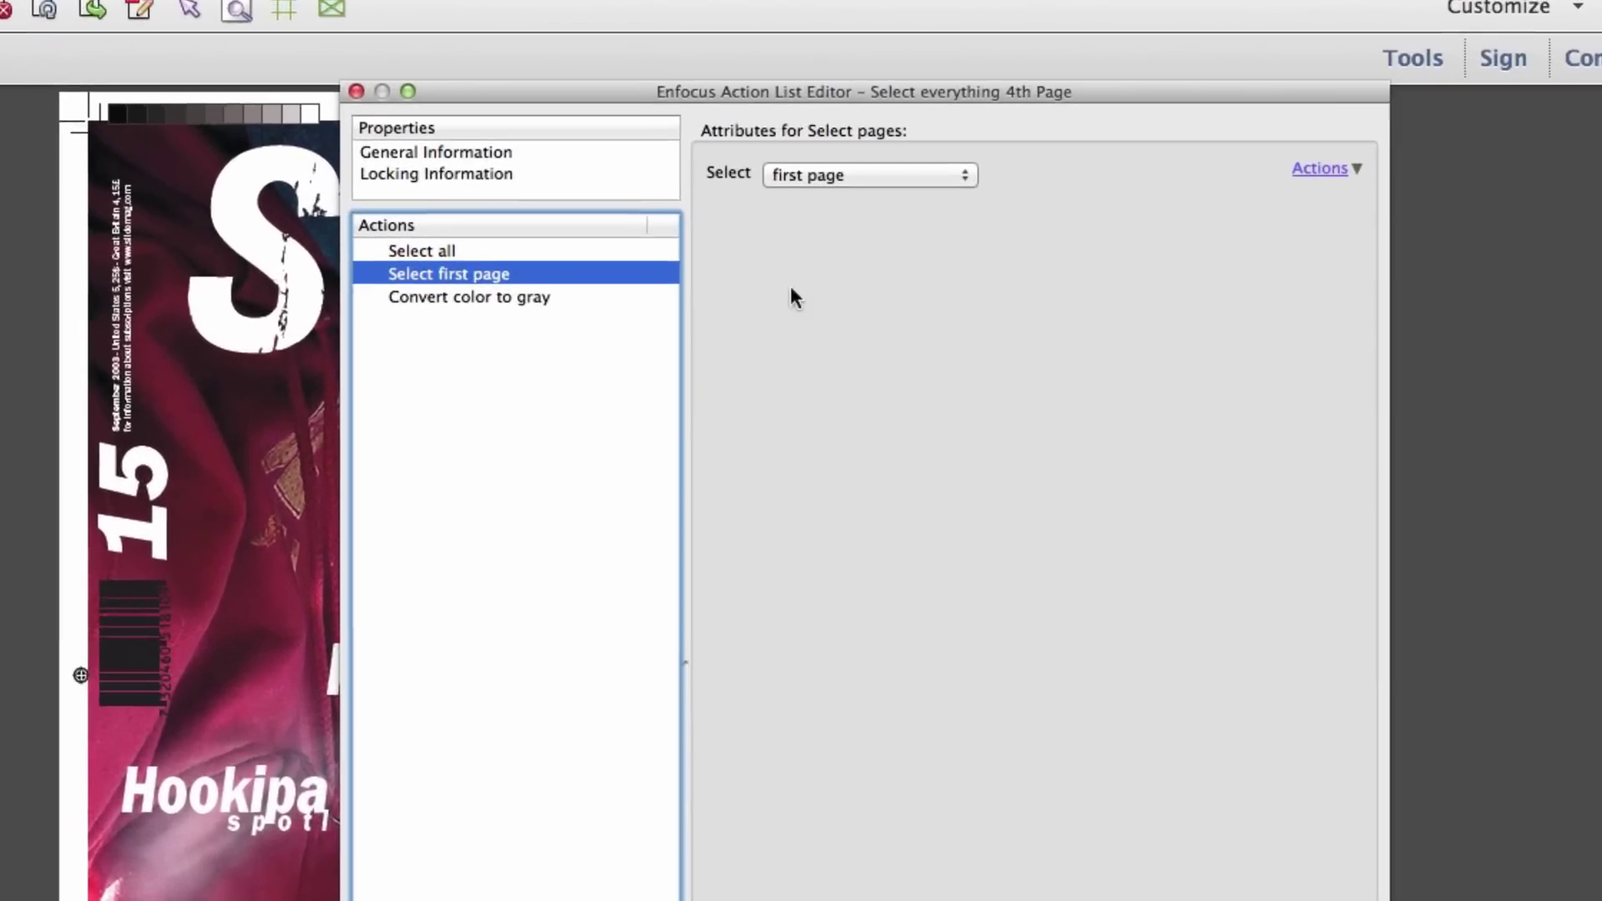
click(1084, 133)
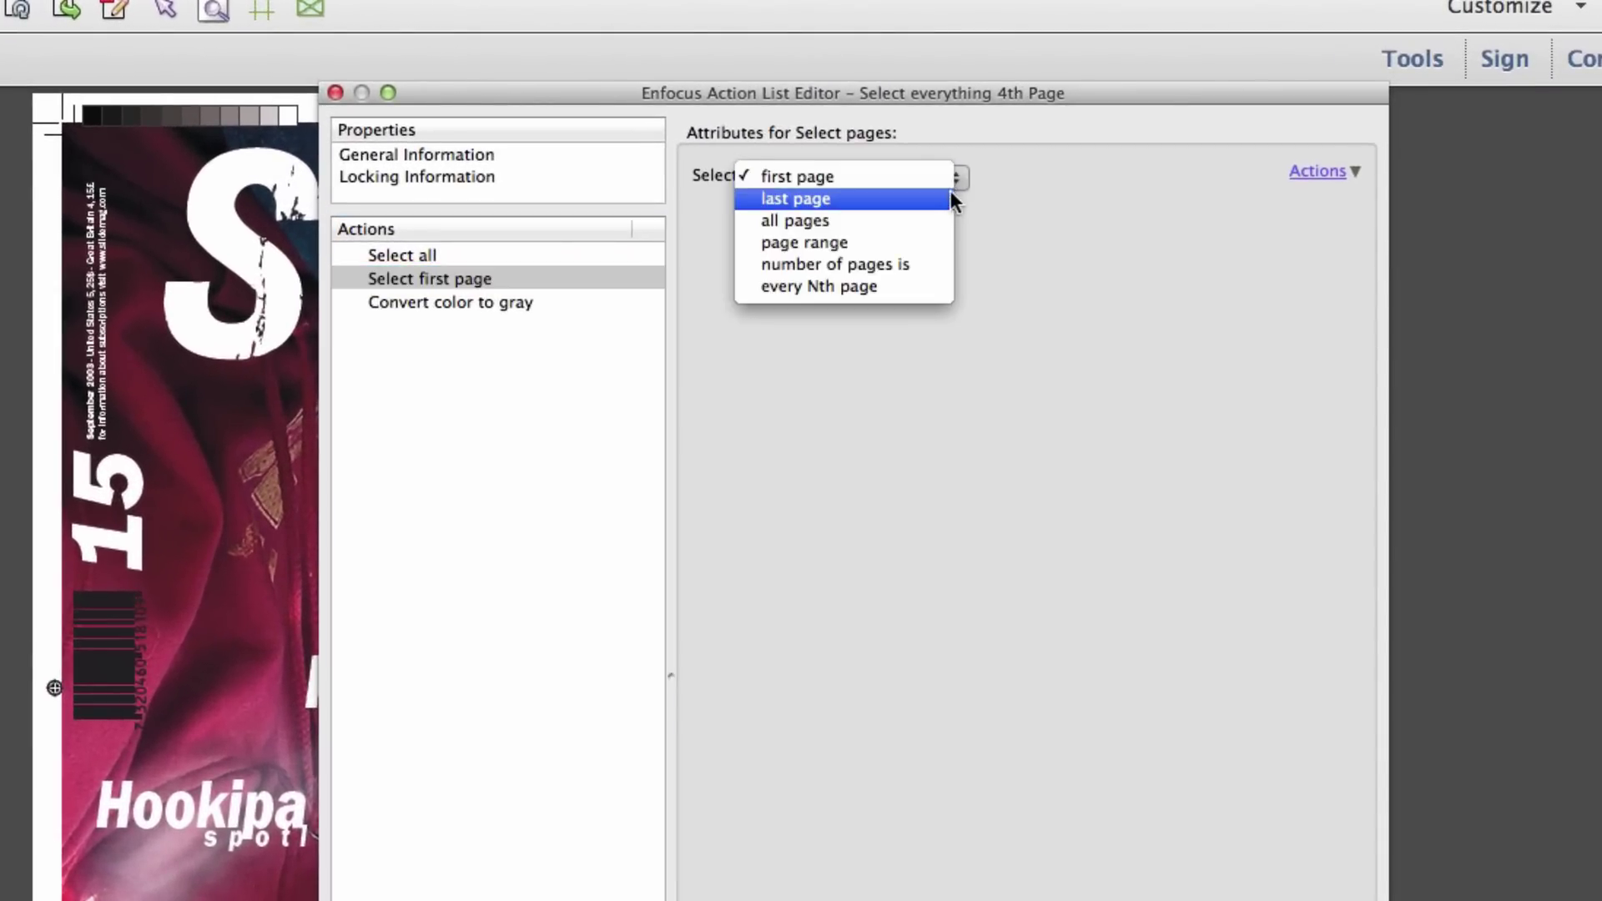
click(917, 283)
key(Tab)
text(4)
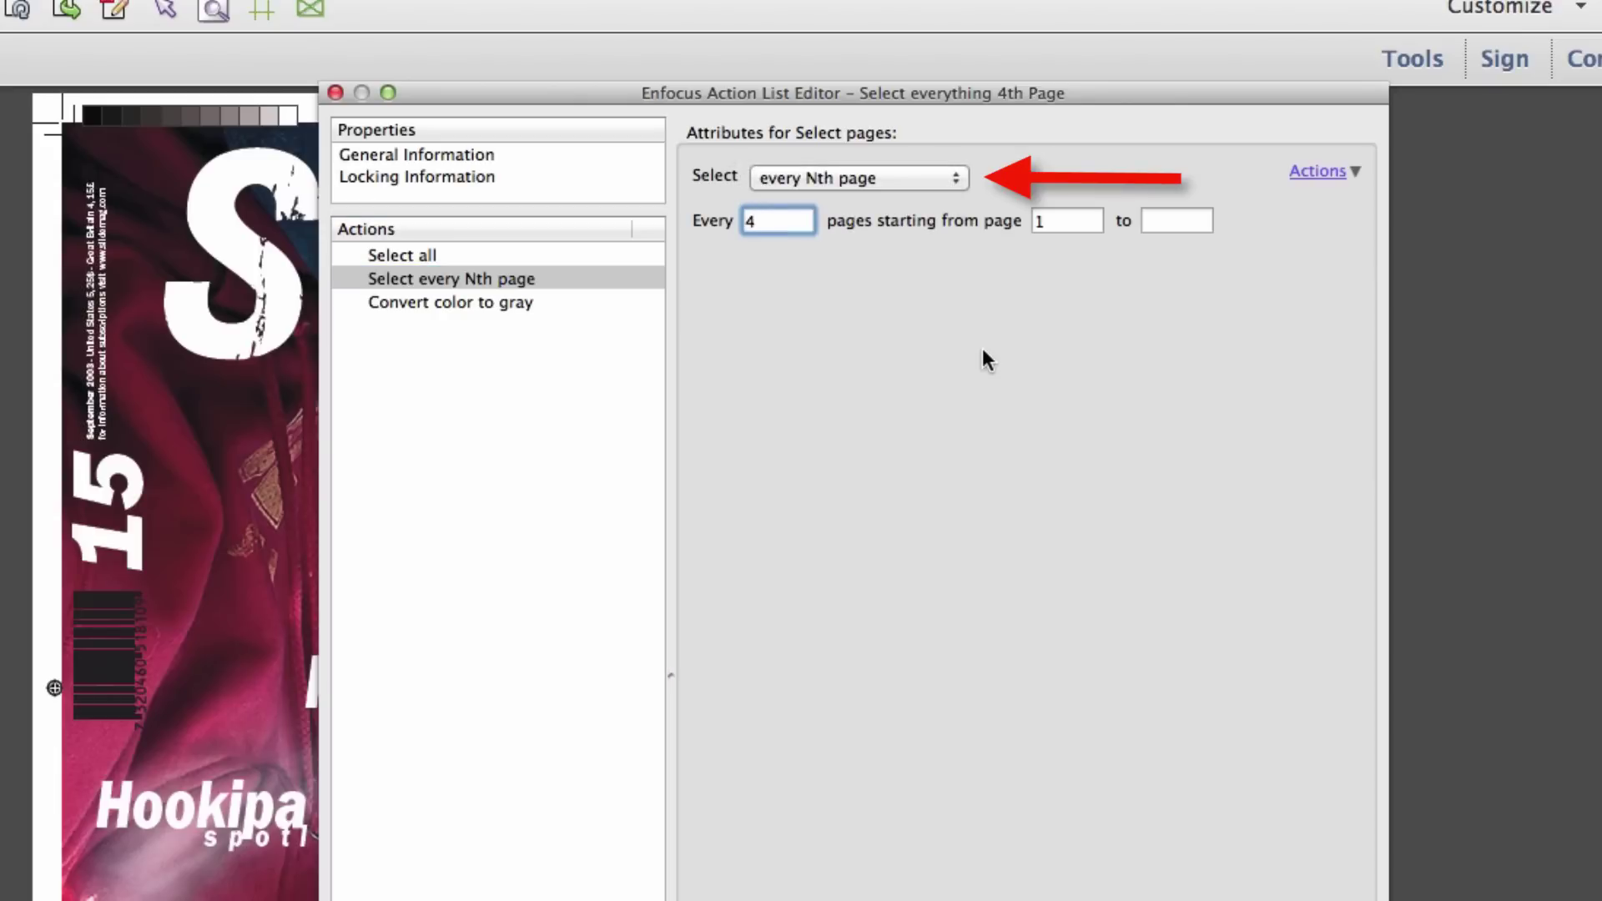
key(Tab)
key(Tab)
key(Tab)
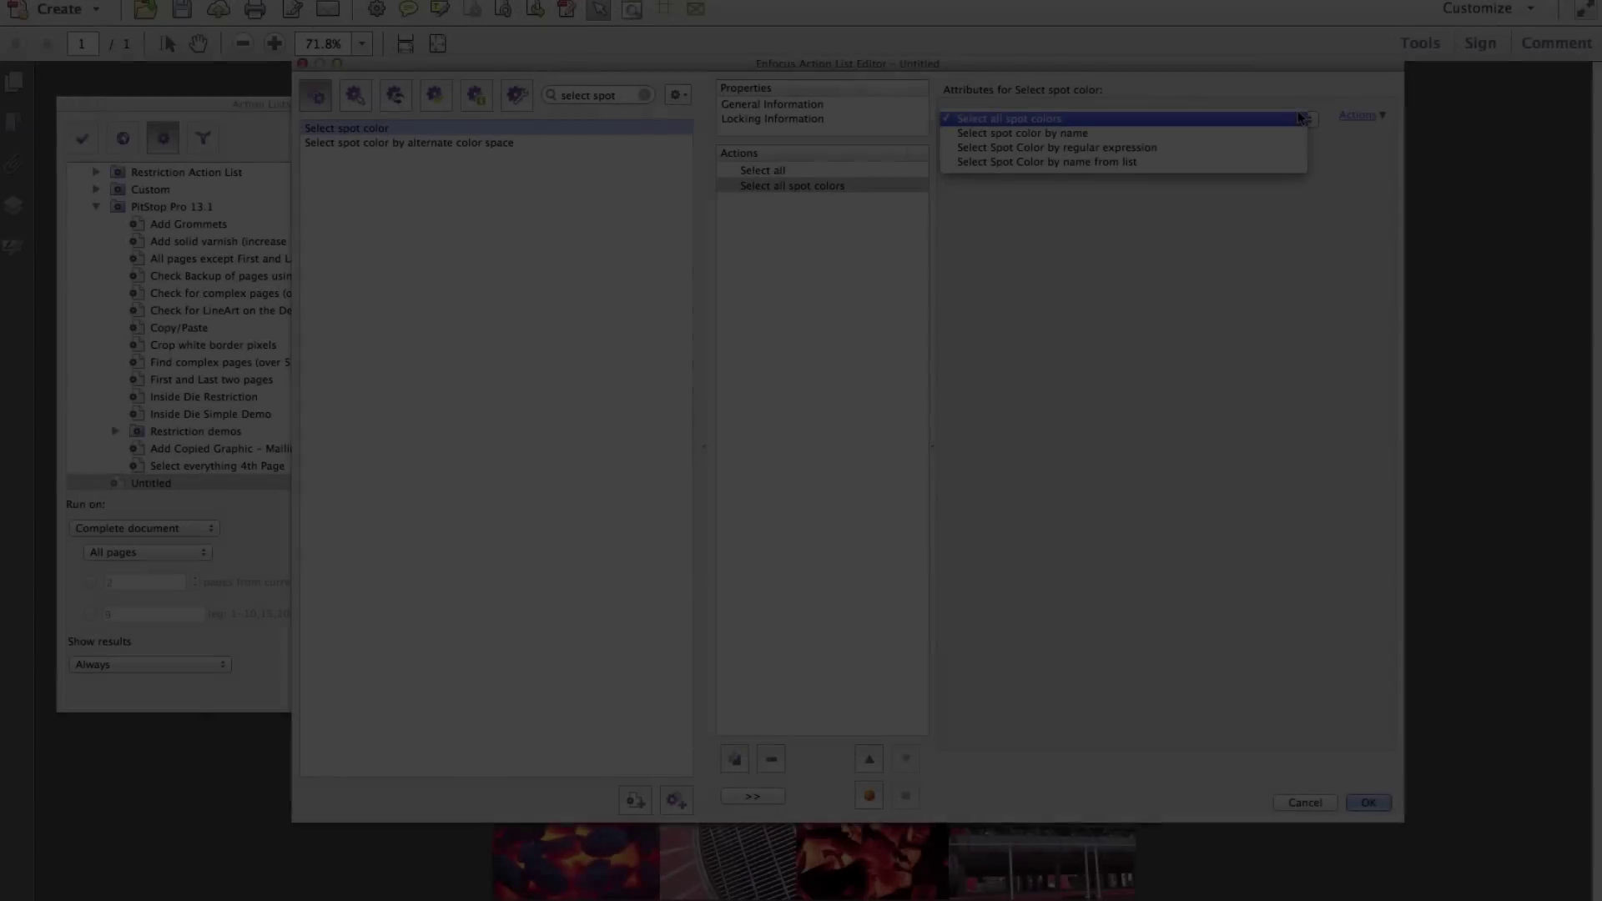
- Select spot colour PANTONE 102 C by name from Document Spot Colors, then open spot_color_list.txt
click(1296, 131)
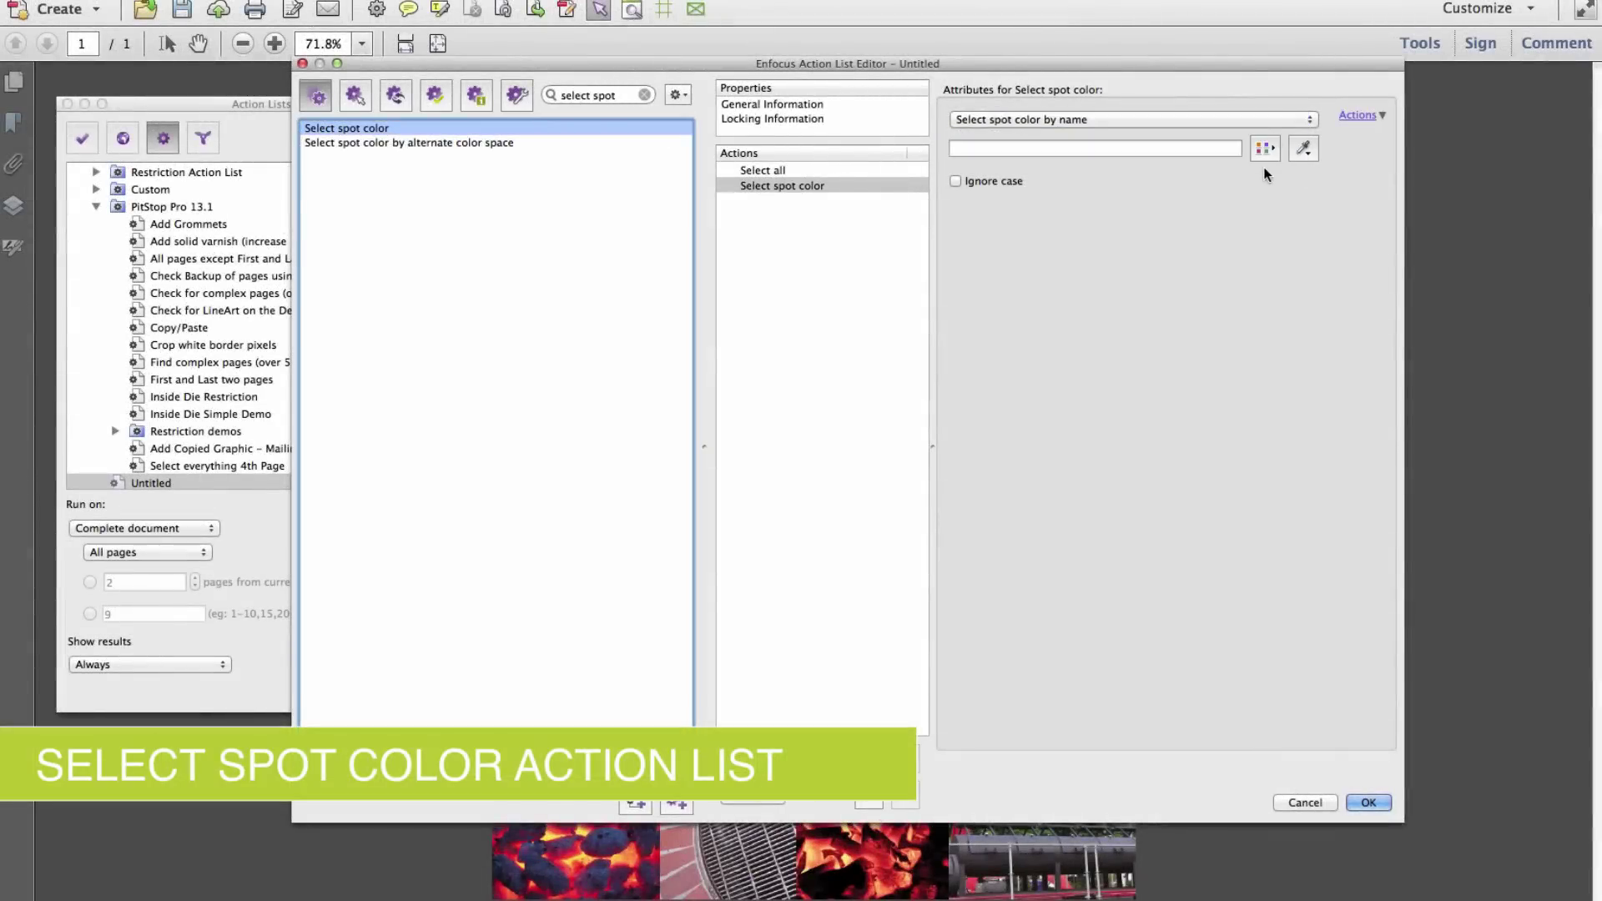
click(1267, 148)
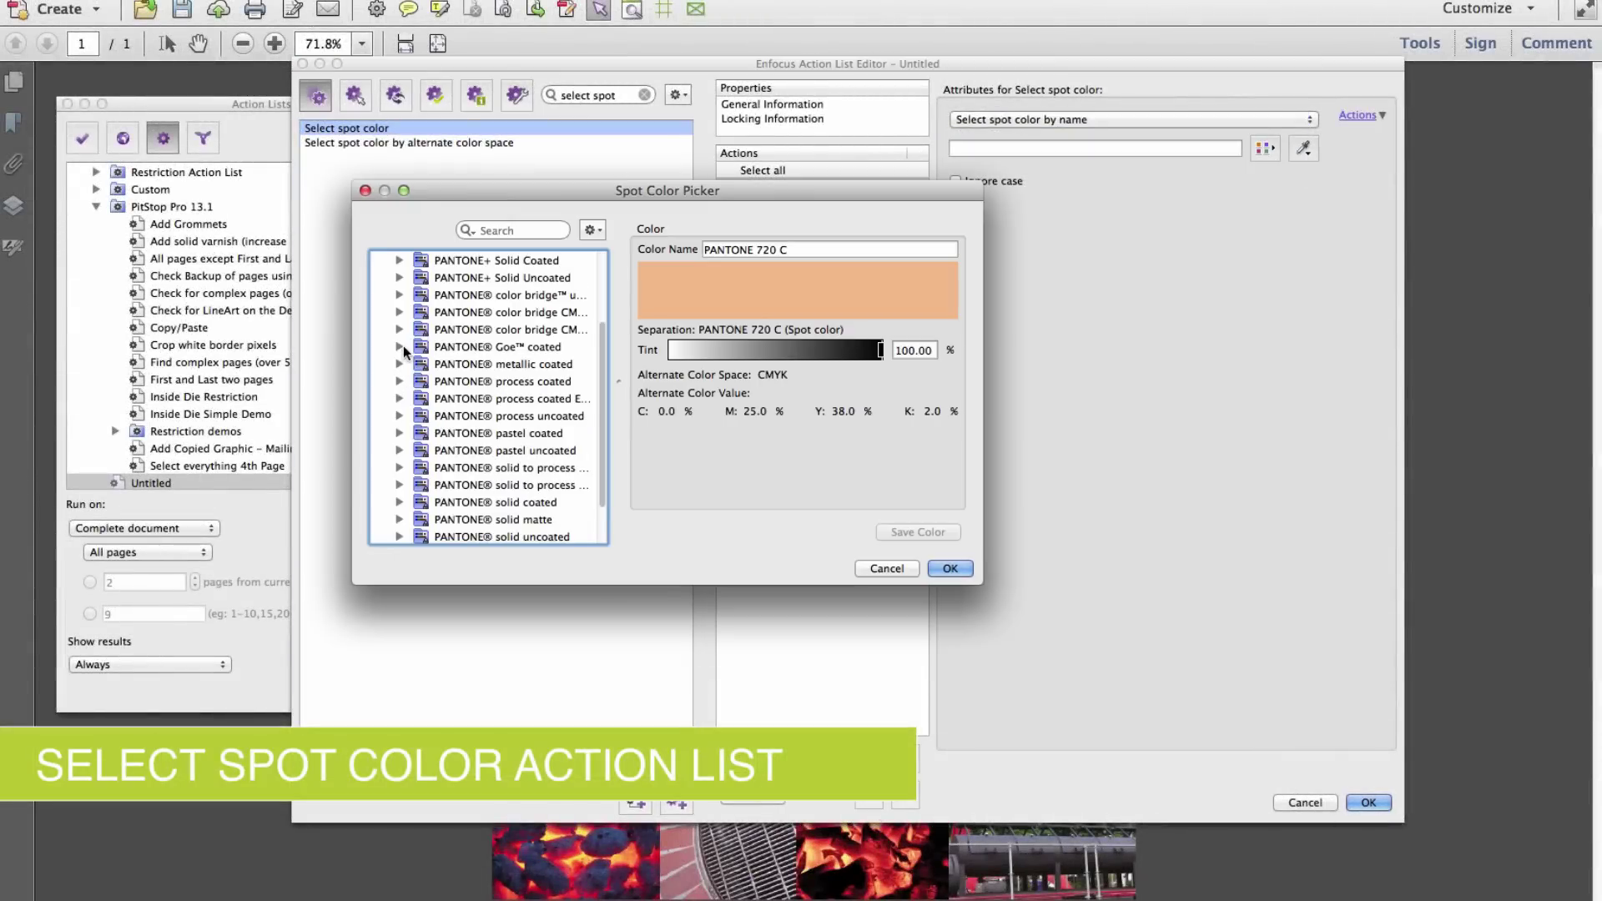
scroll(403, 346, up, 3)
click(380, 294)
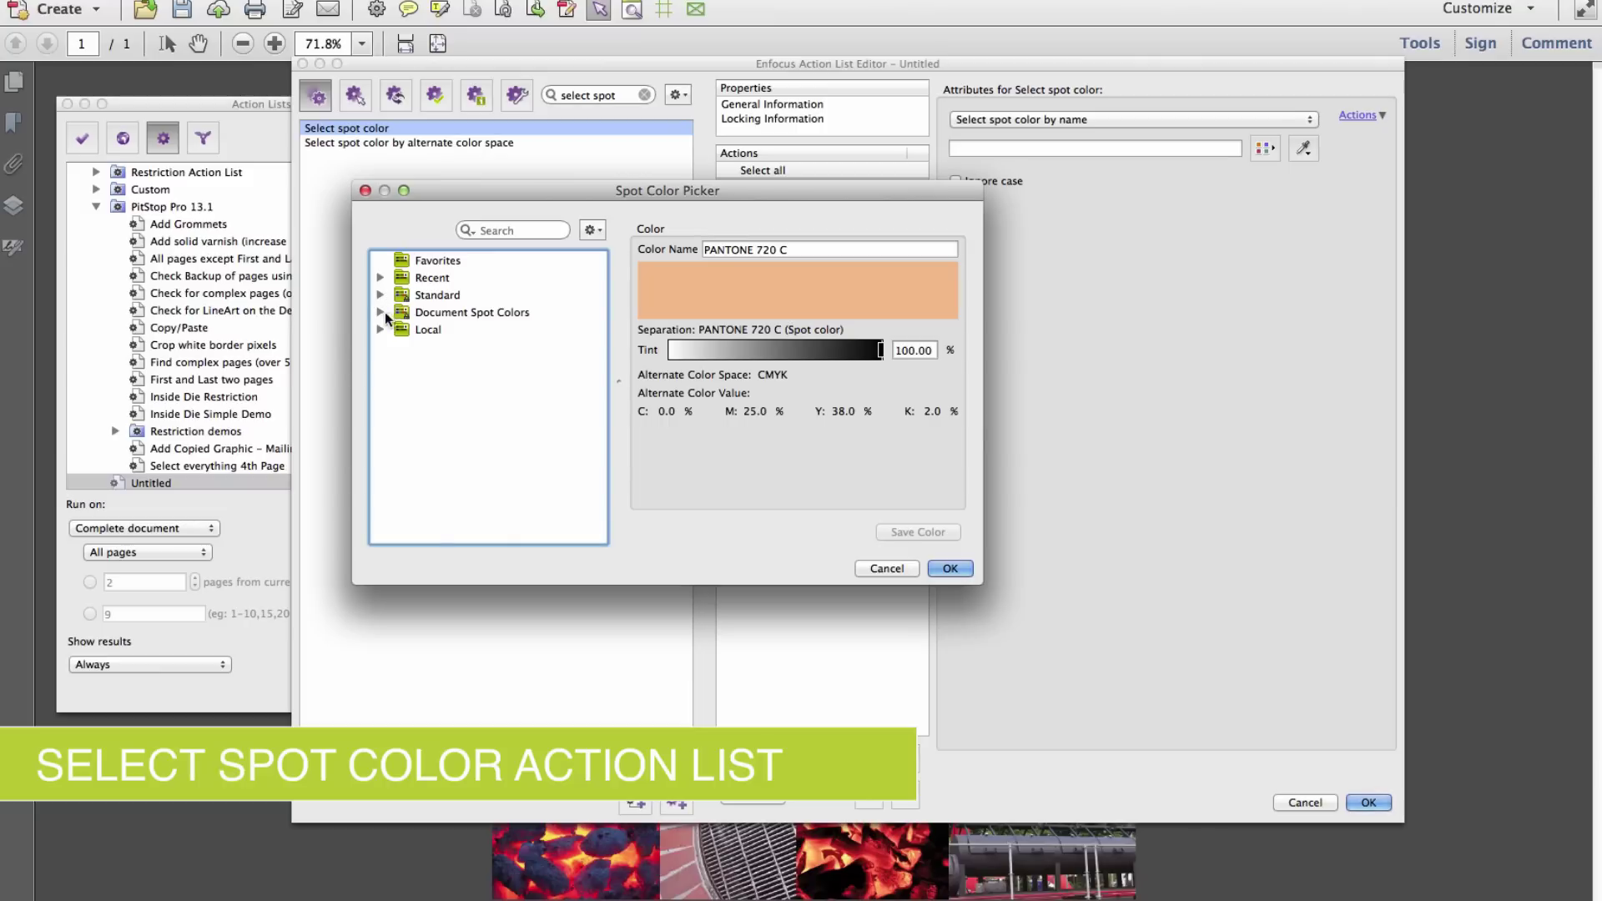
click(381, 312)
scroll(451, 330, down, 1)
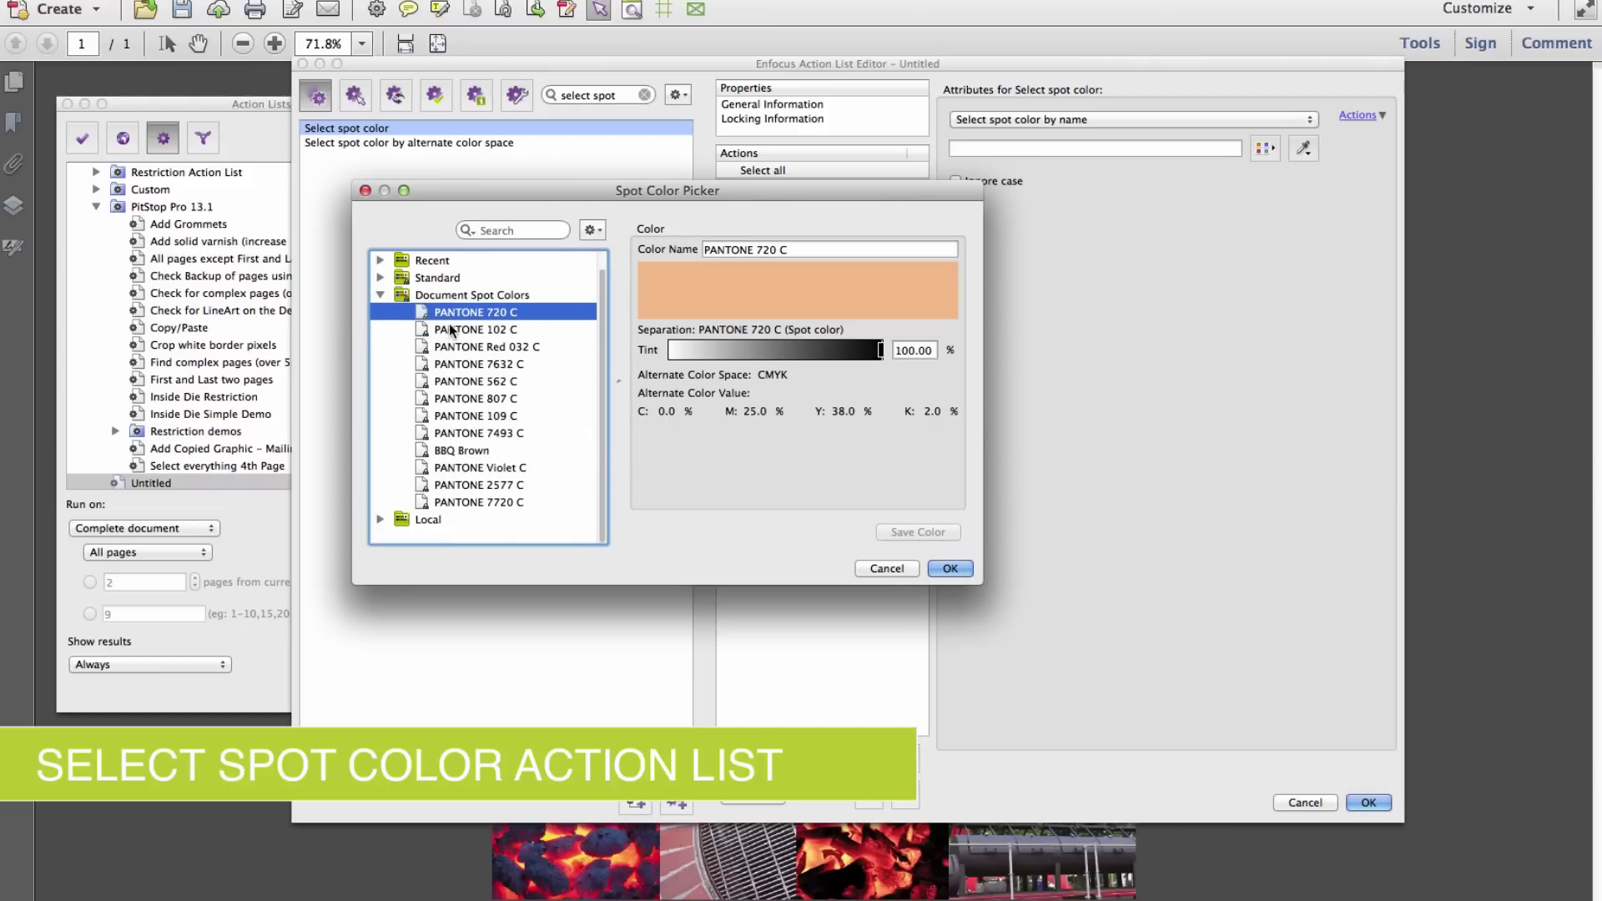
click(450, 330)
click(956, 571)
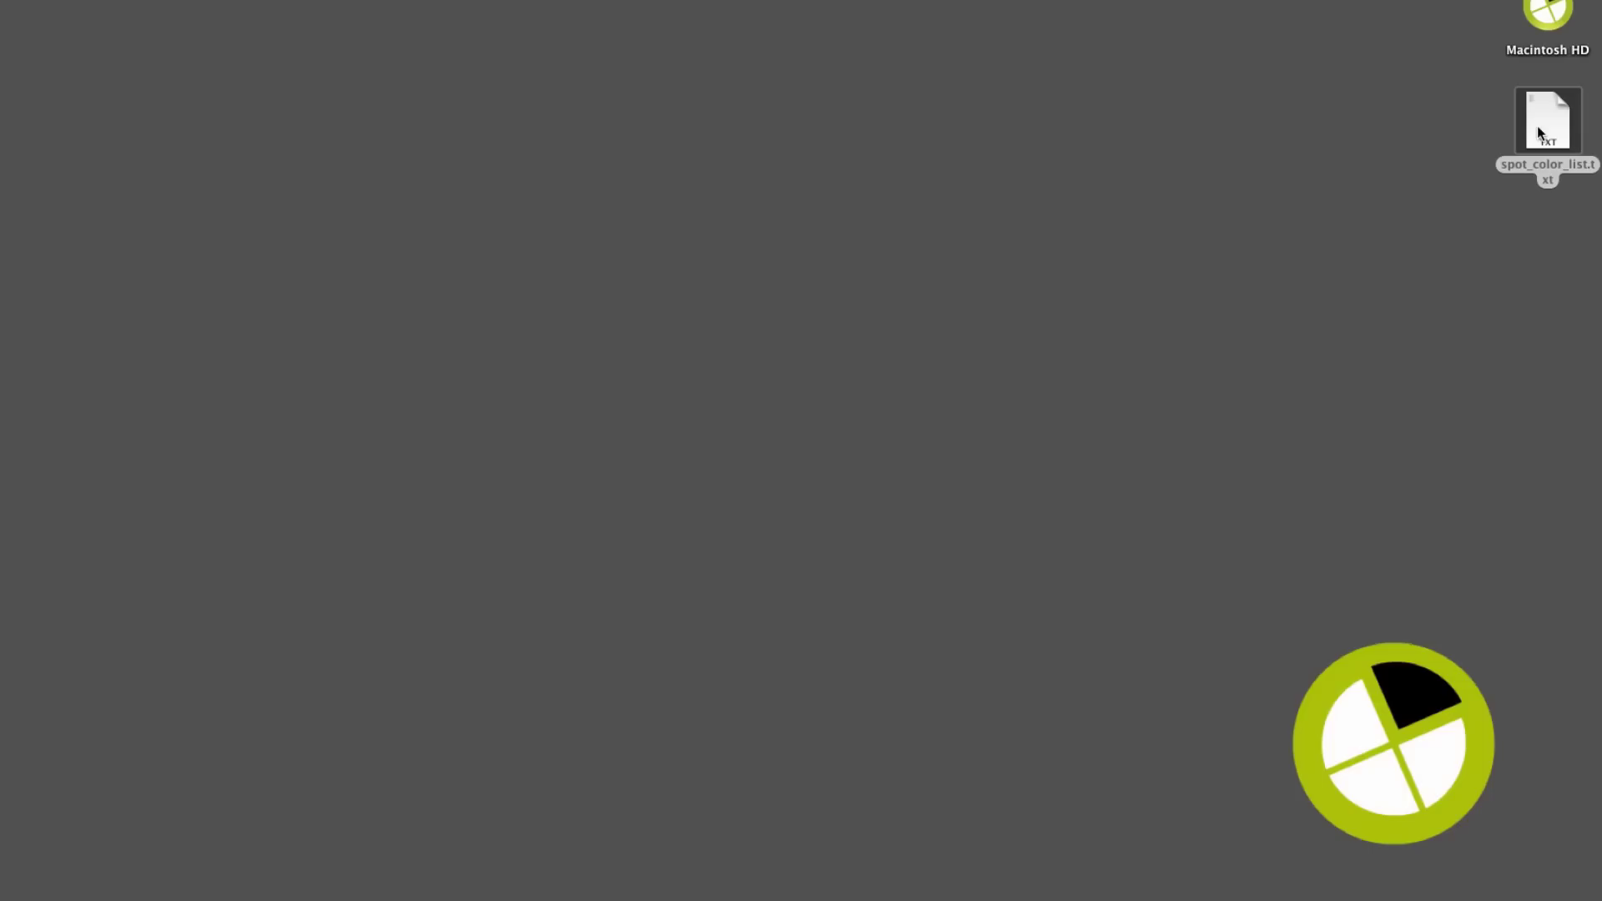
double_click(1537, 125)
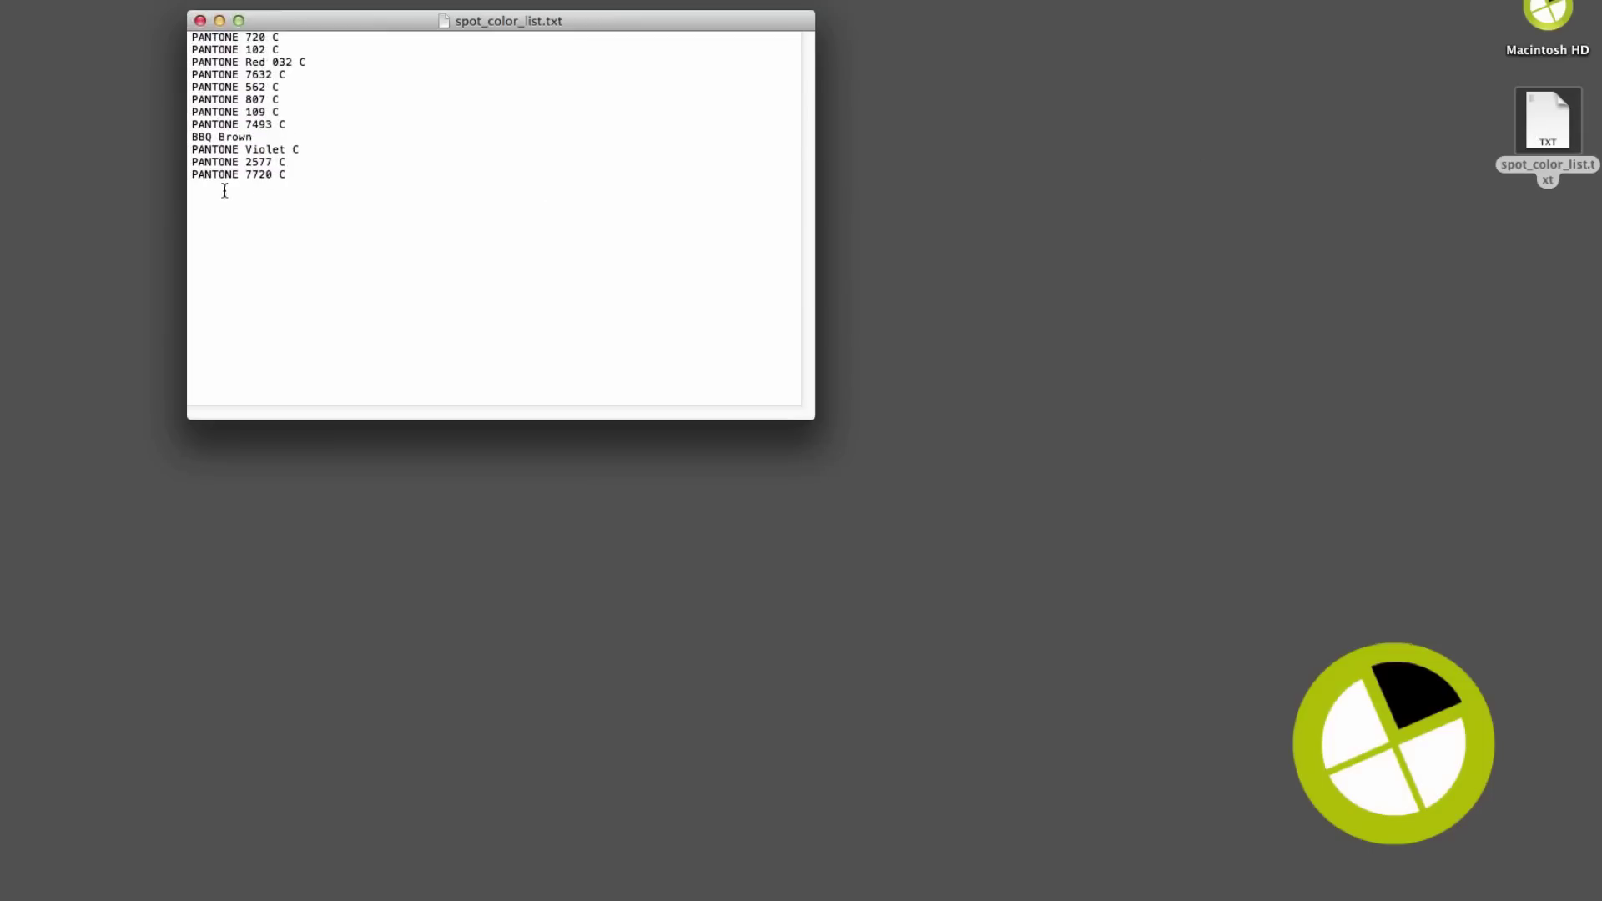
- Copy all the spot colour names from spot_color_list.txt in TextEdit
drag(298, 179, 175, 37)
right_click(307, 87)
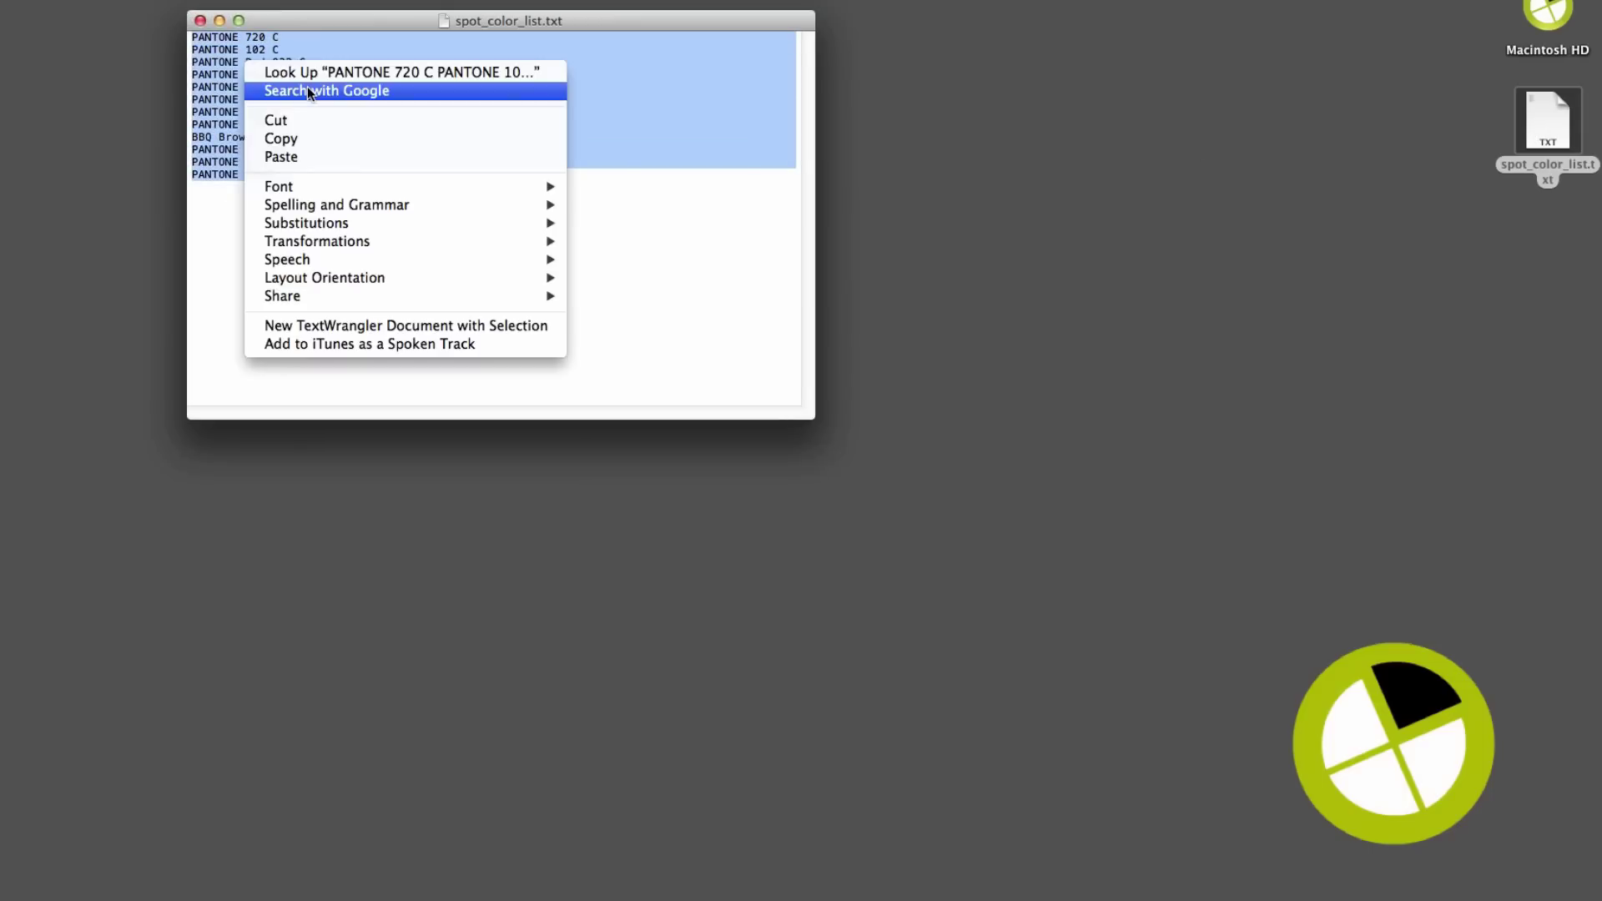
click(315, 134)
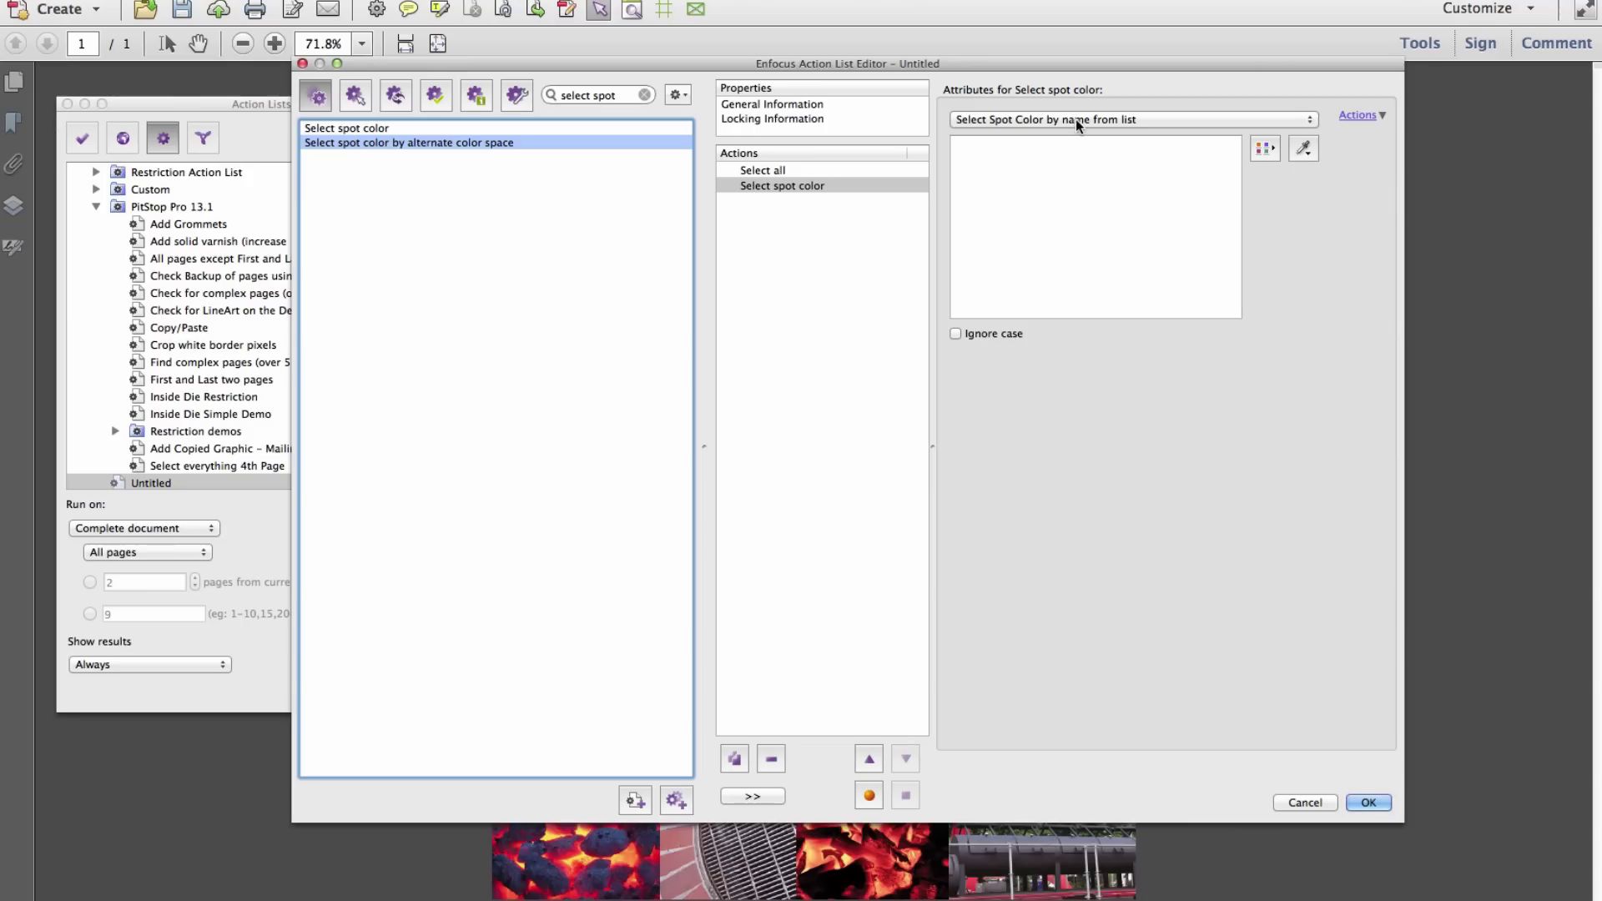
- Switch to 'Select Spot Color by name from list' and paste the copied names into its field
click(1074, 118)
click(1074, 118)
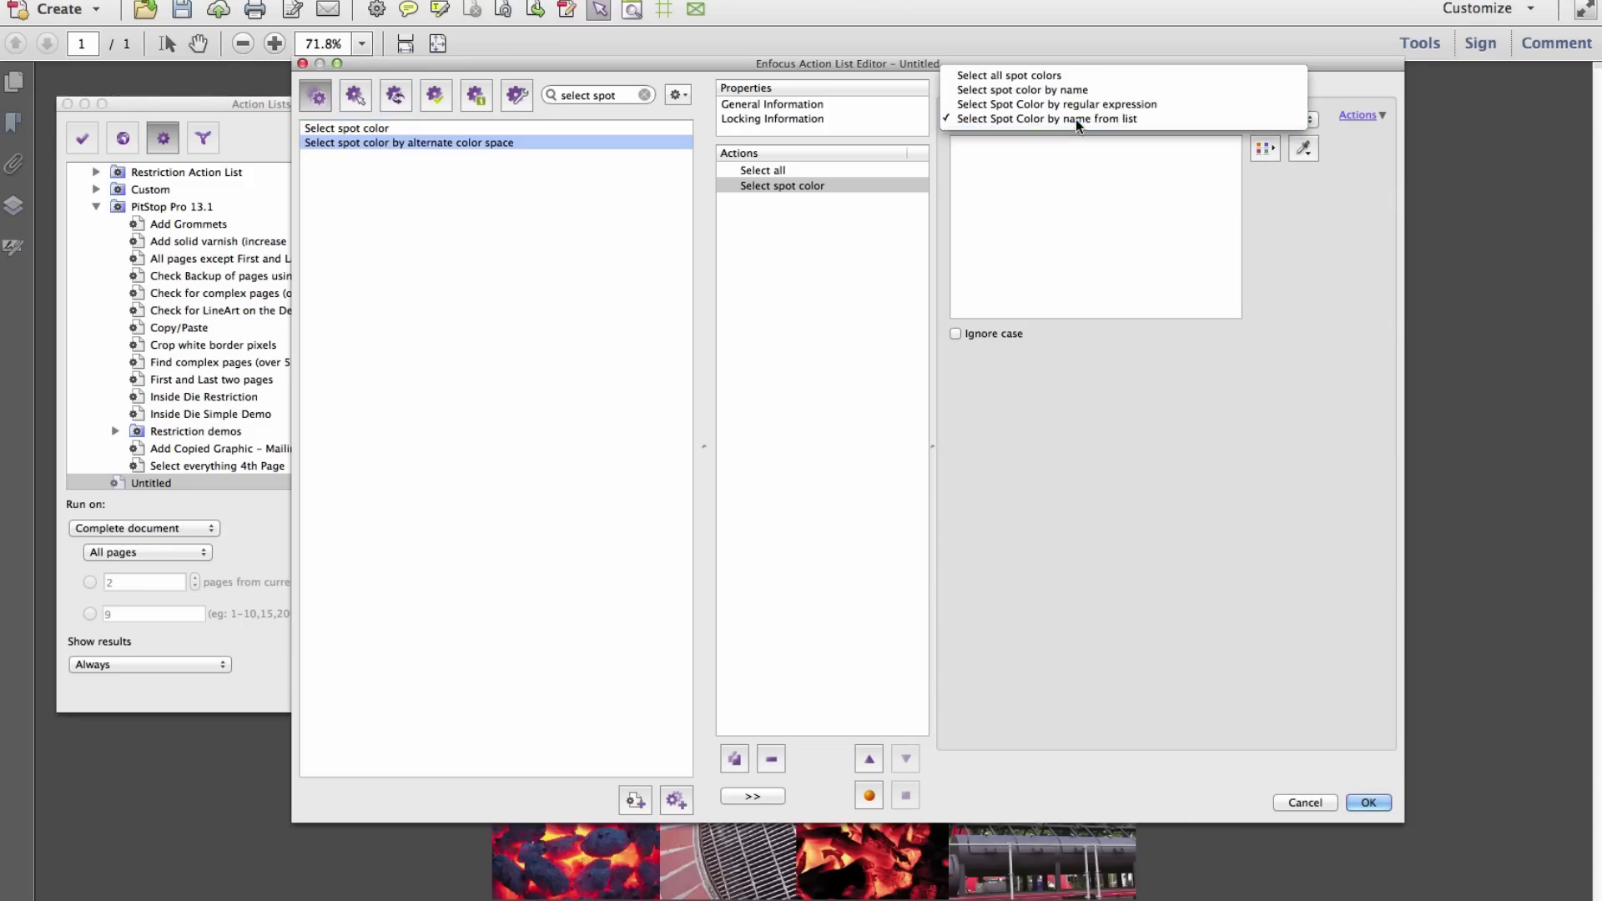
right_click(1038, 175)
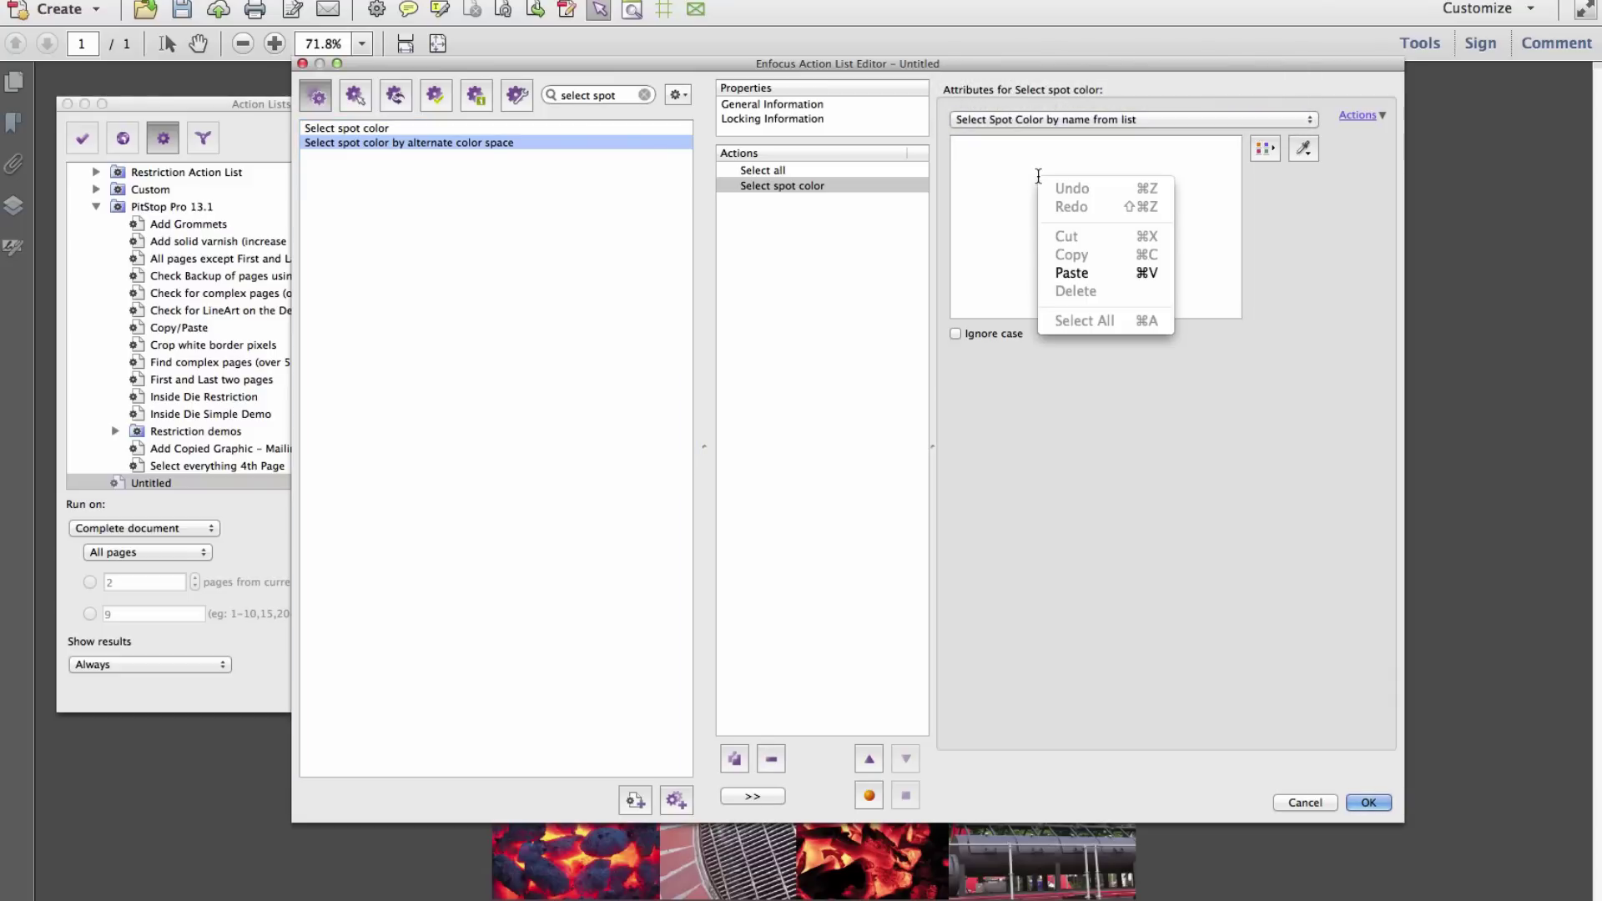
click(1098, 273)
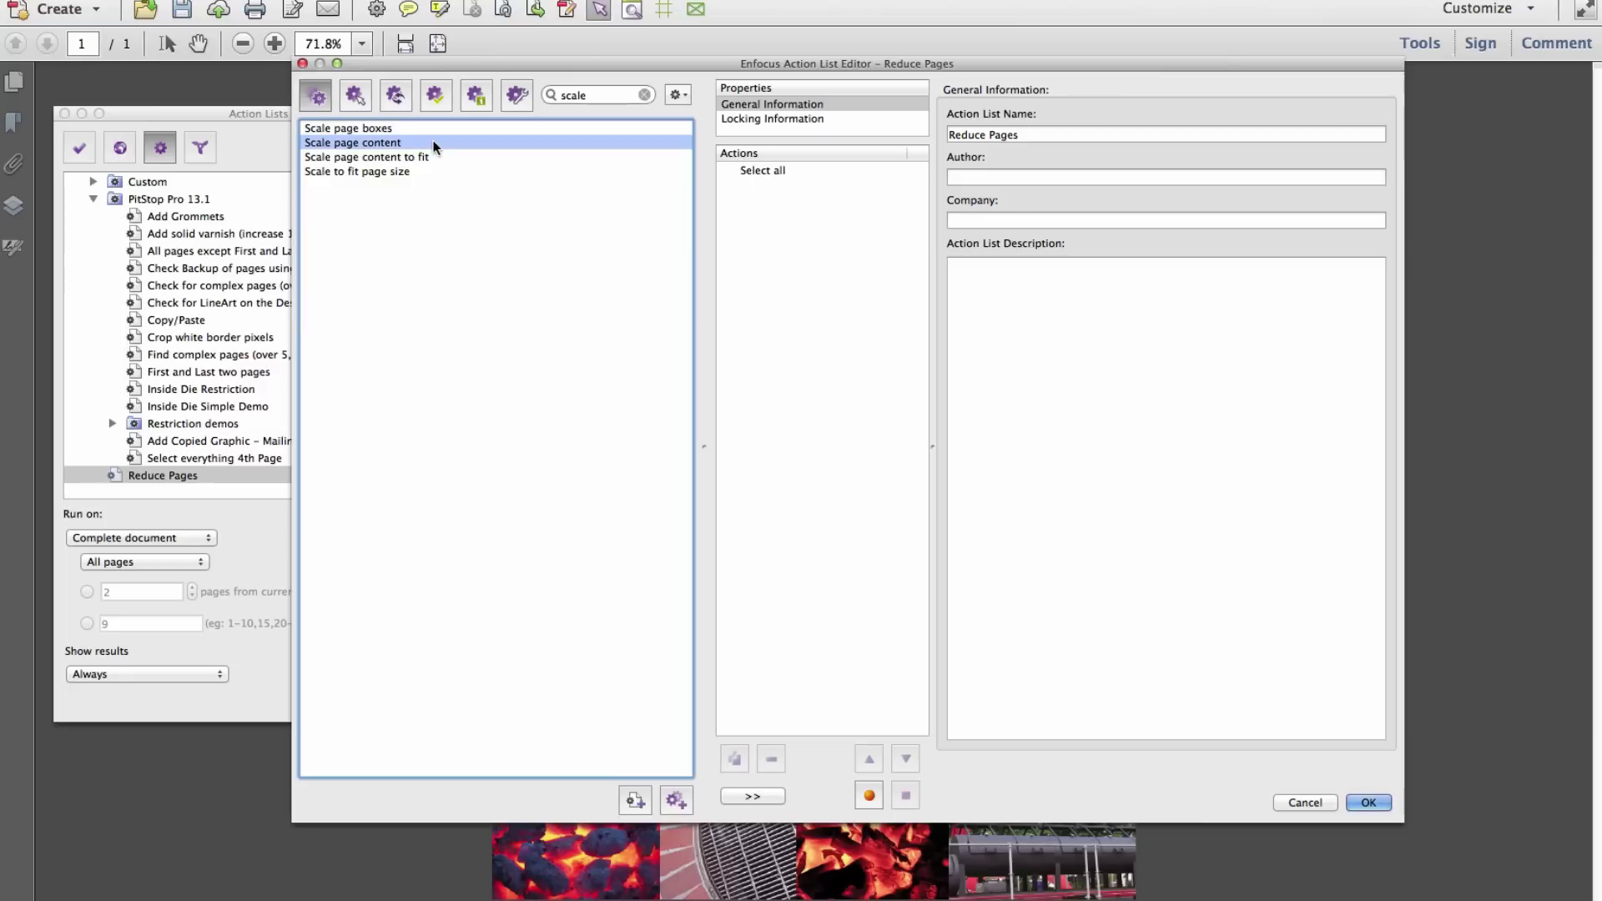
- Assign Reduce Width Percentage and Reduce Depth Percentage variables to the horizontal and vertical scale, then save
click(1363, 114)
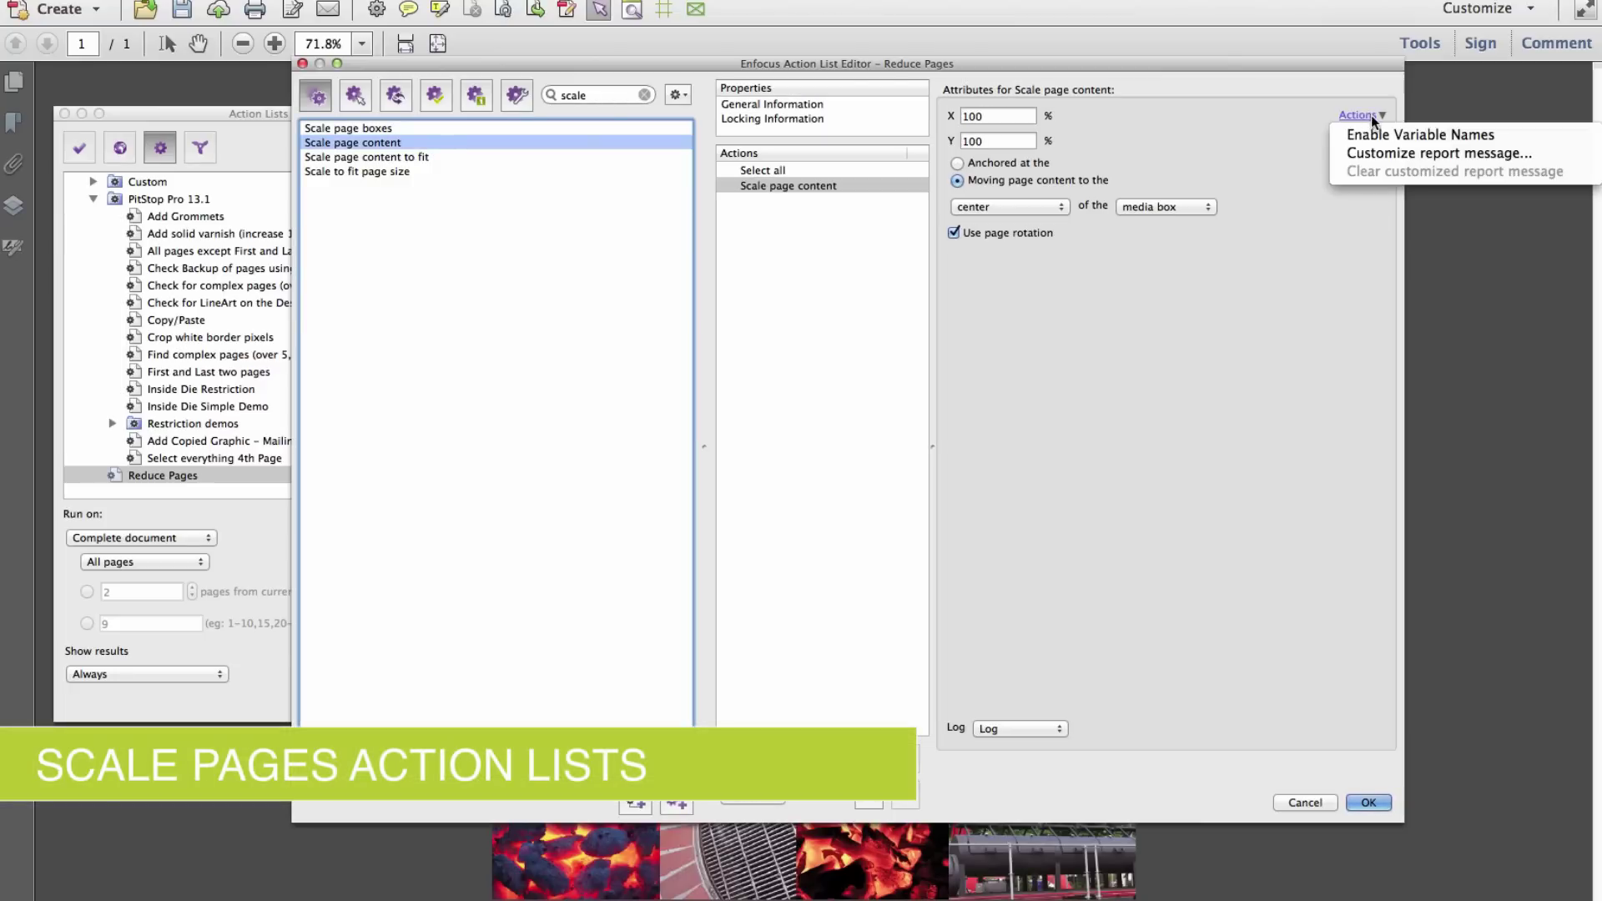
click(1381, 133)
click(1033, 114)
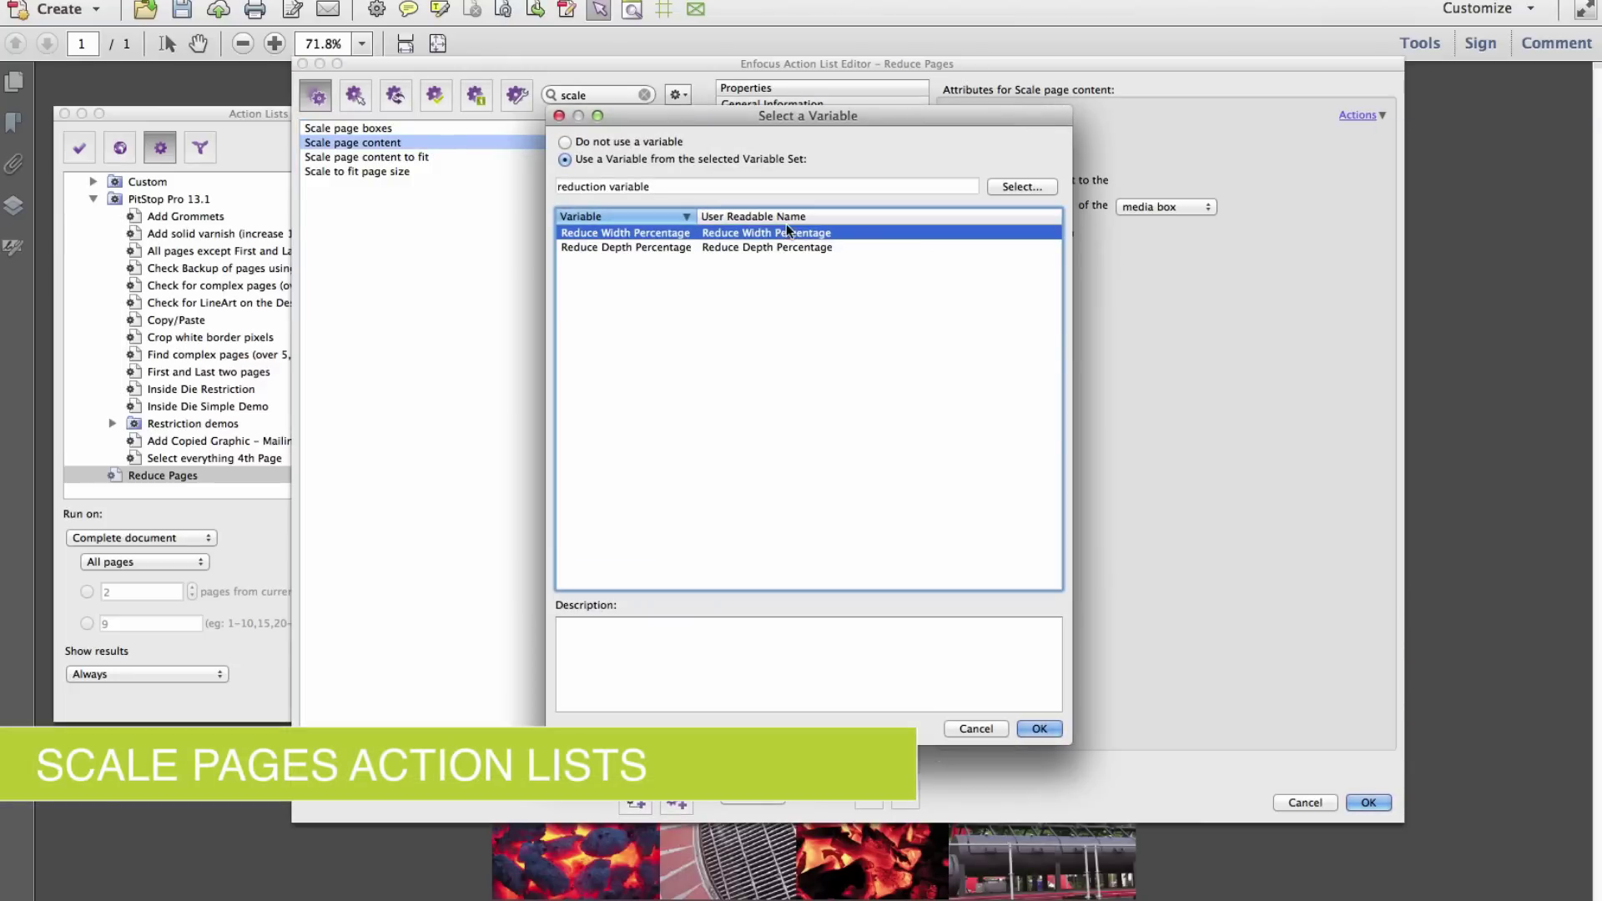
click(1039, 728)
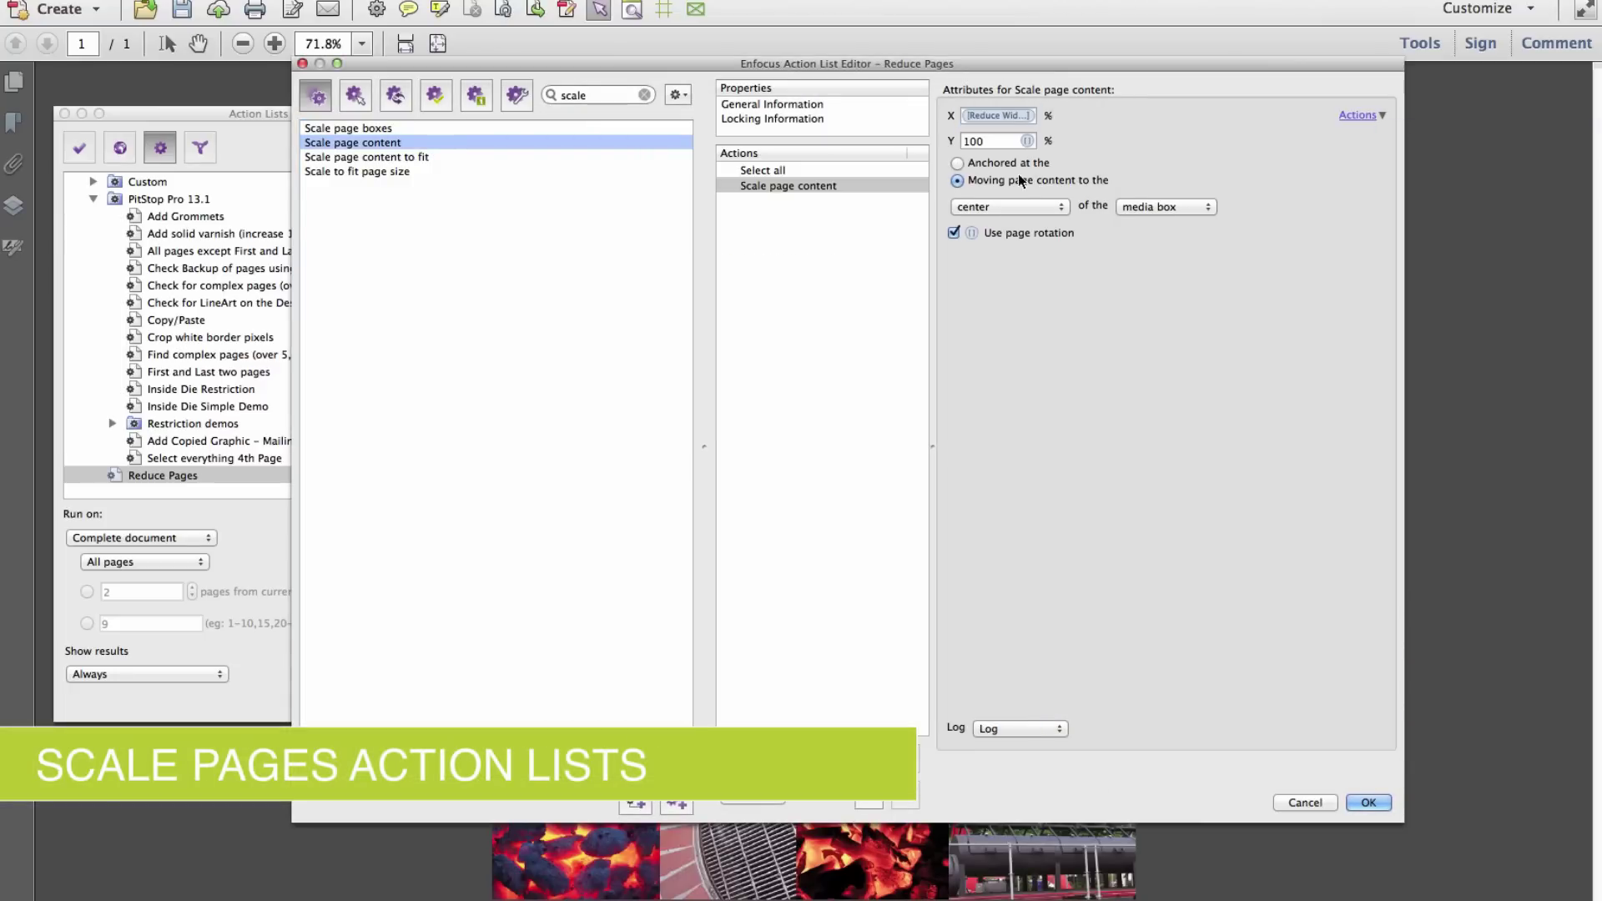
click(765, 250)
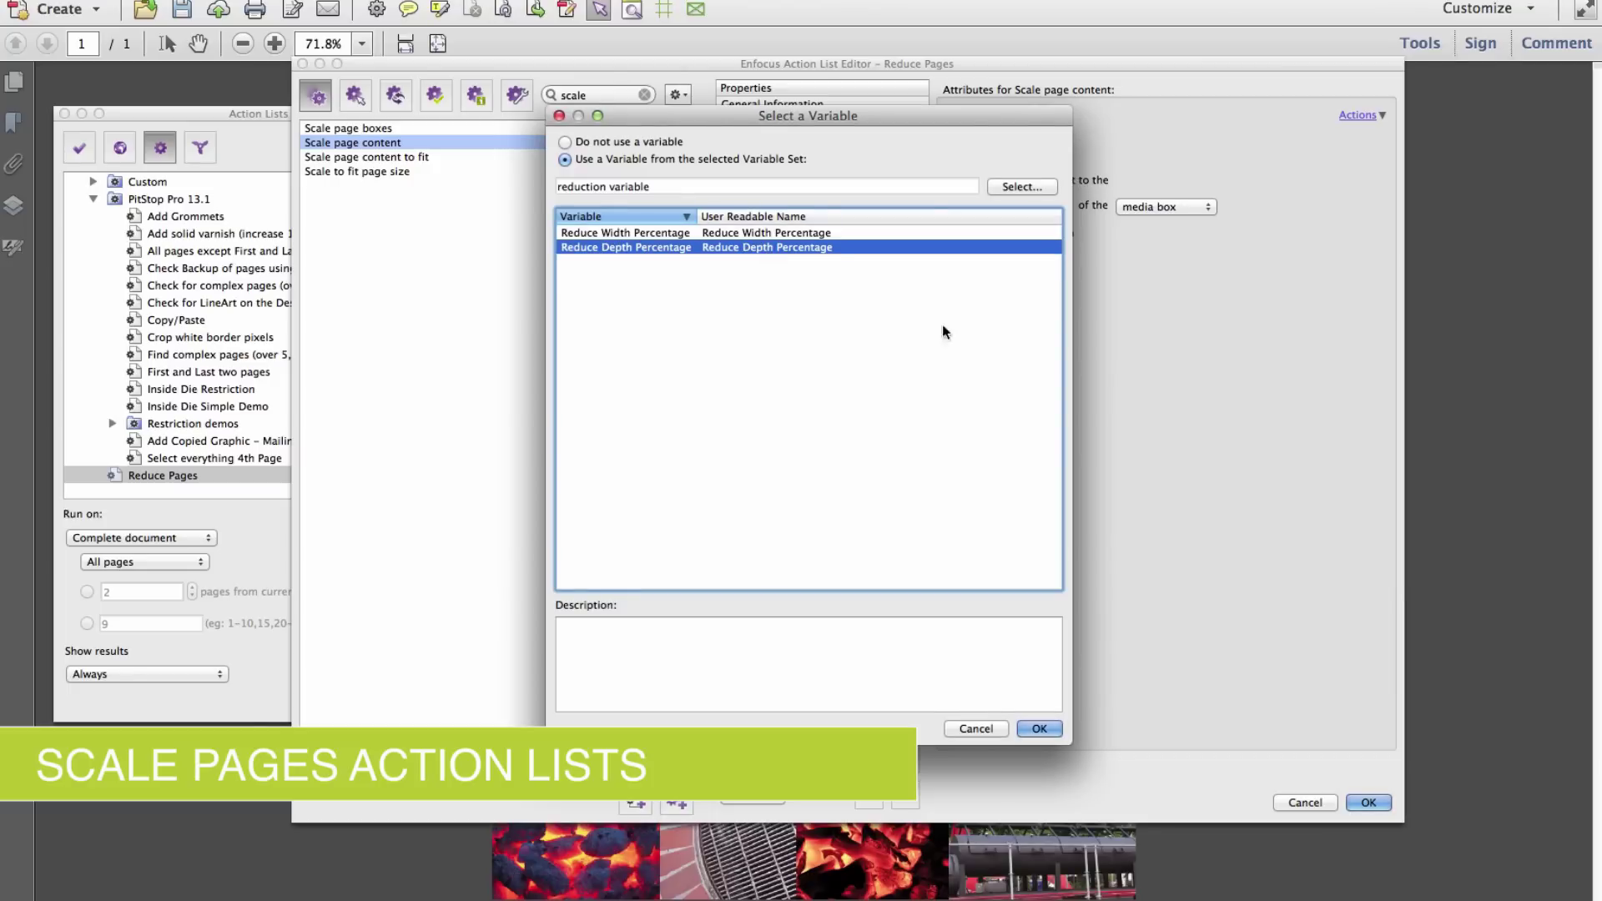
click(1037, 726)
click(1368, 803)
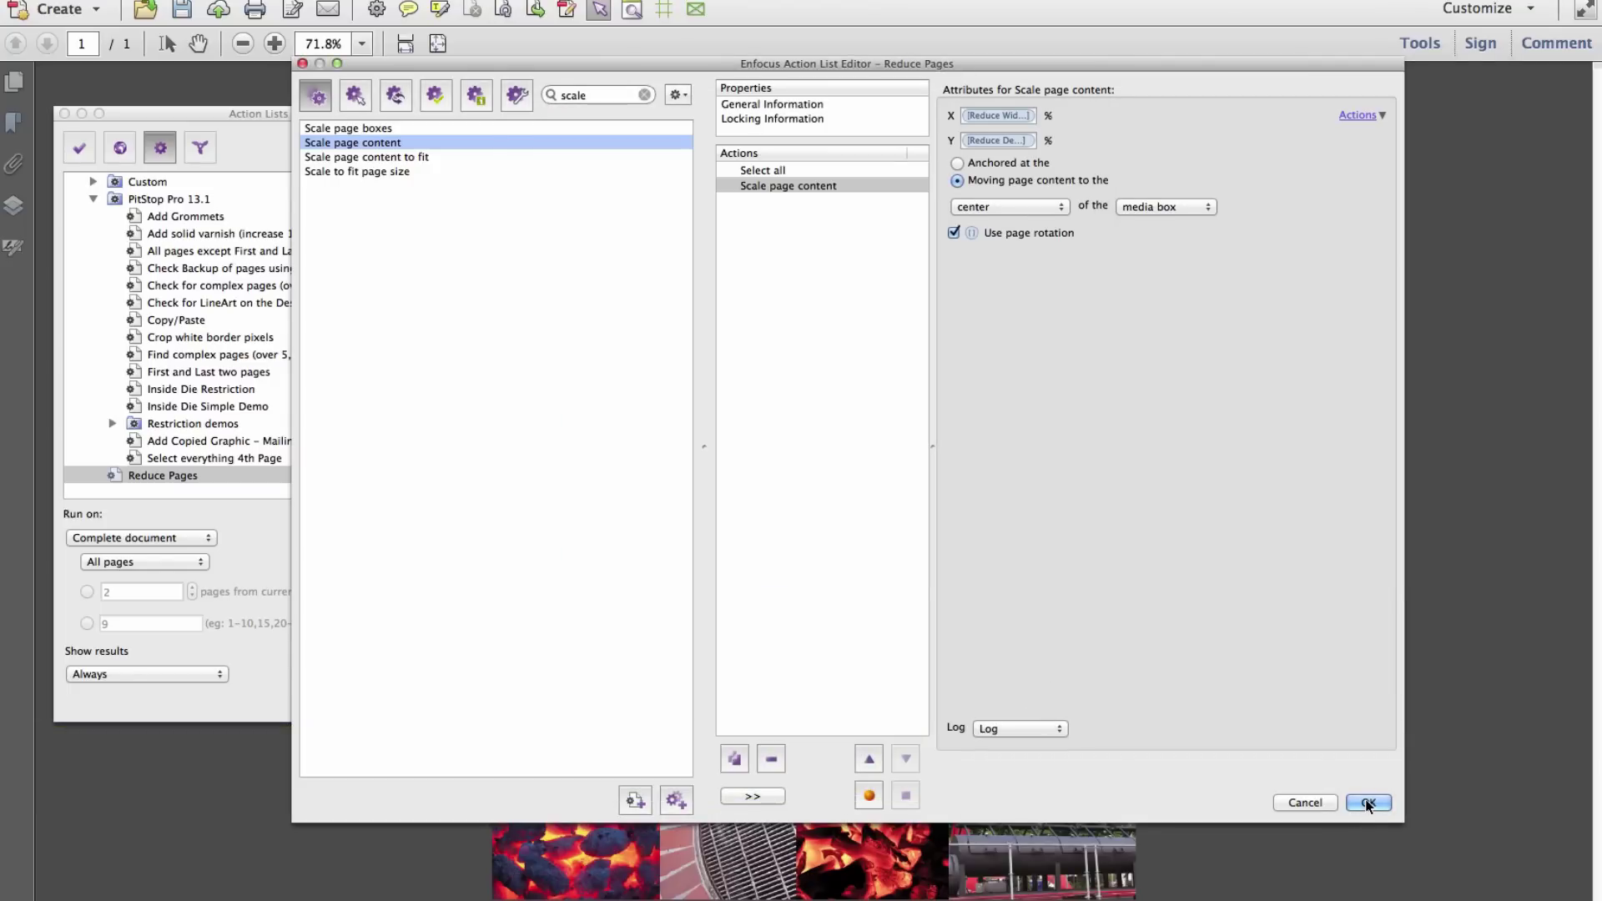
- Run Reduce Pages with 65.9875 for both width and depth percentages
click(166, 478)
click(429, 668)
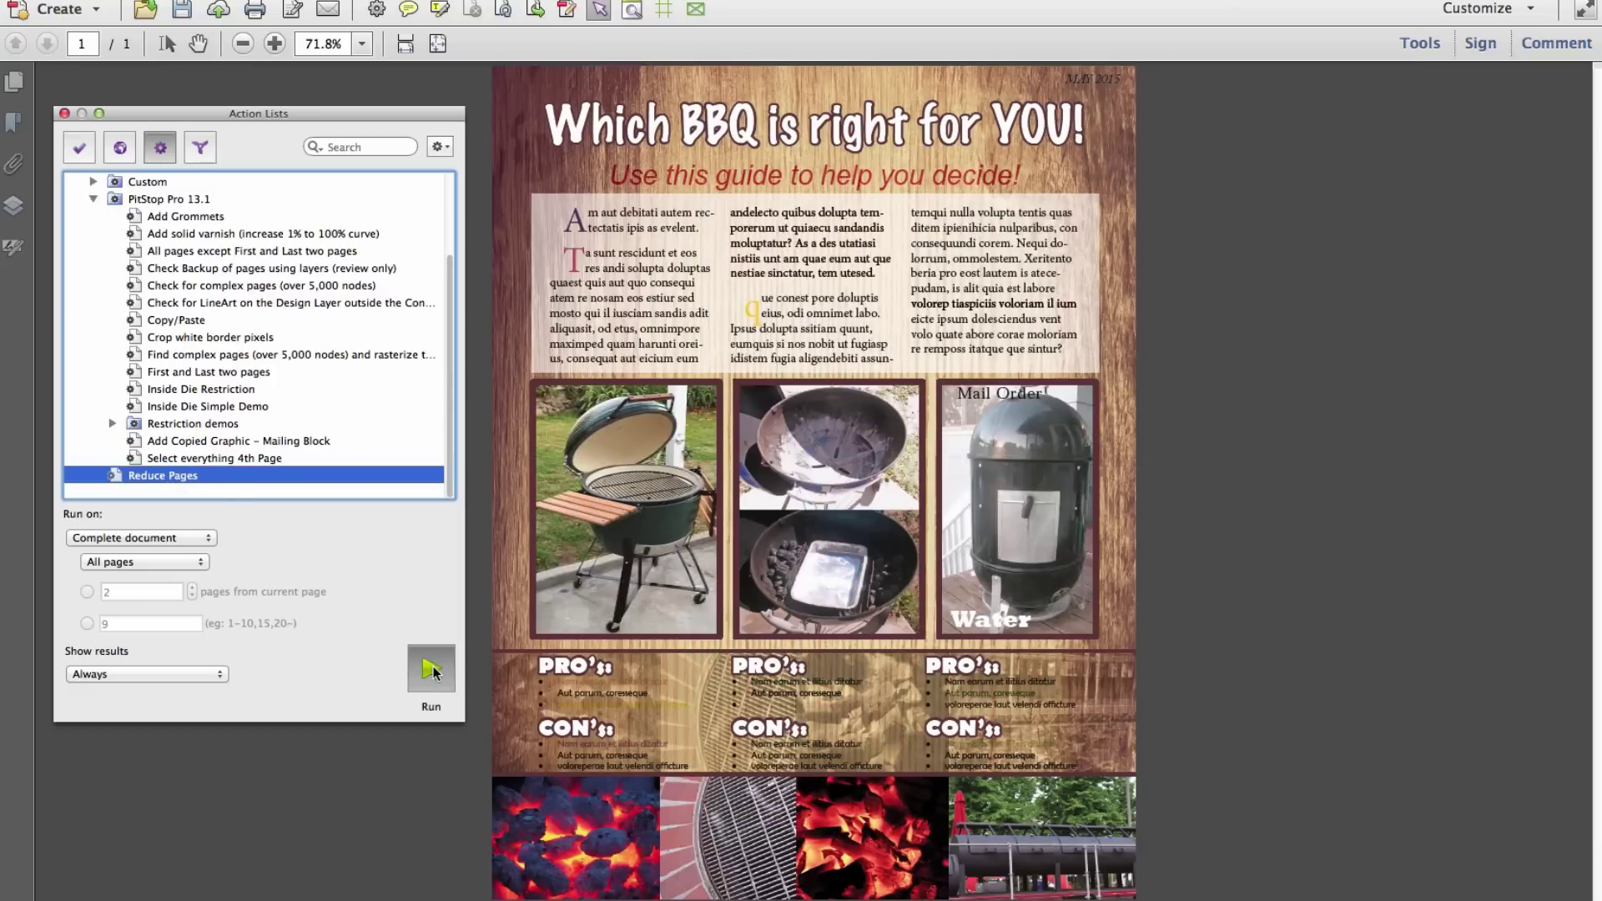
click(1065, 256)
key(BackSpace)
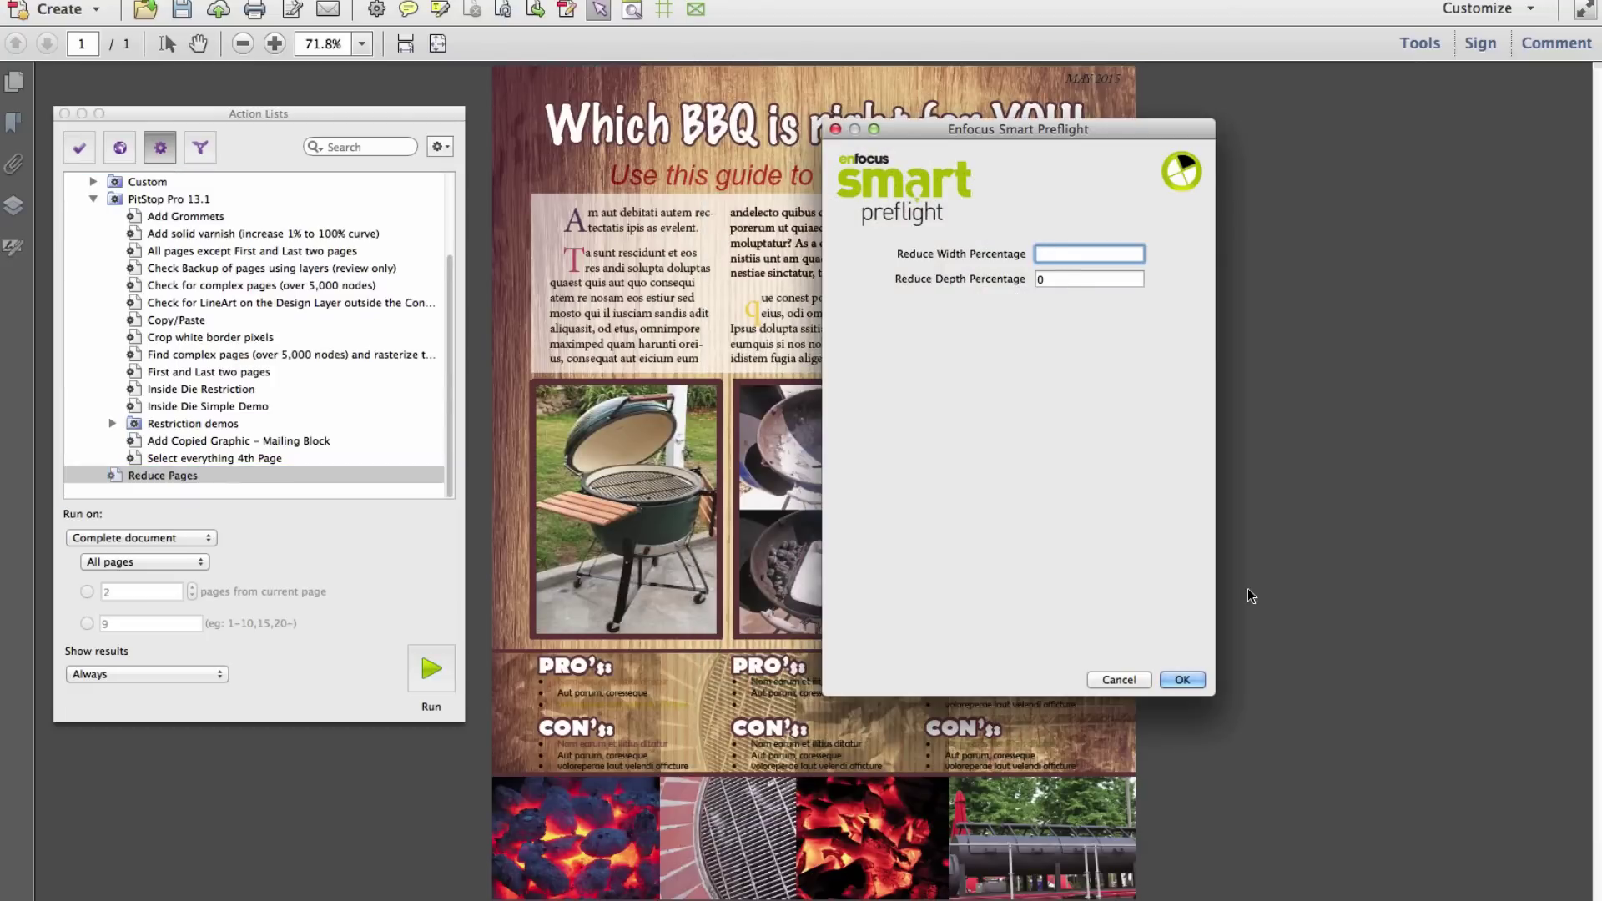
text(65.9875)
key(Tab)
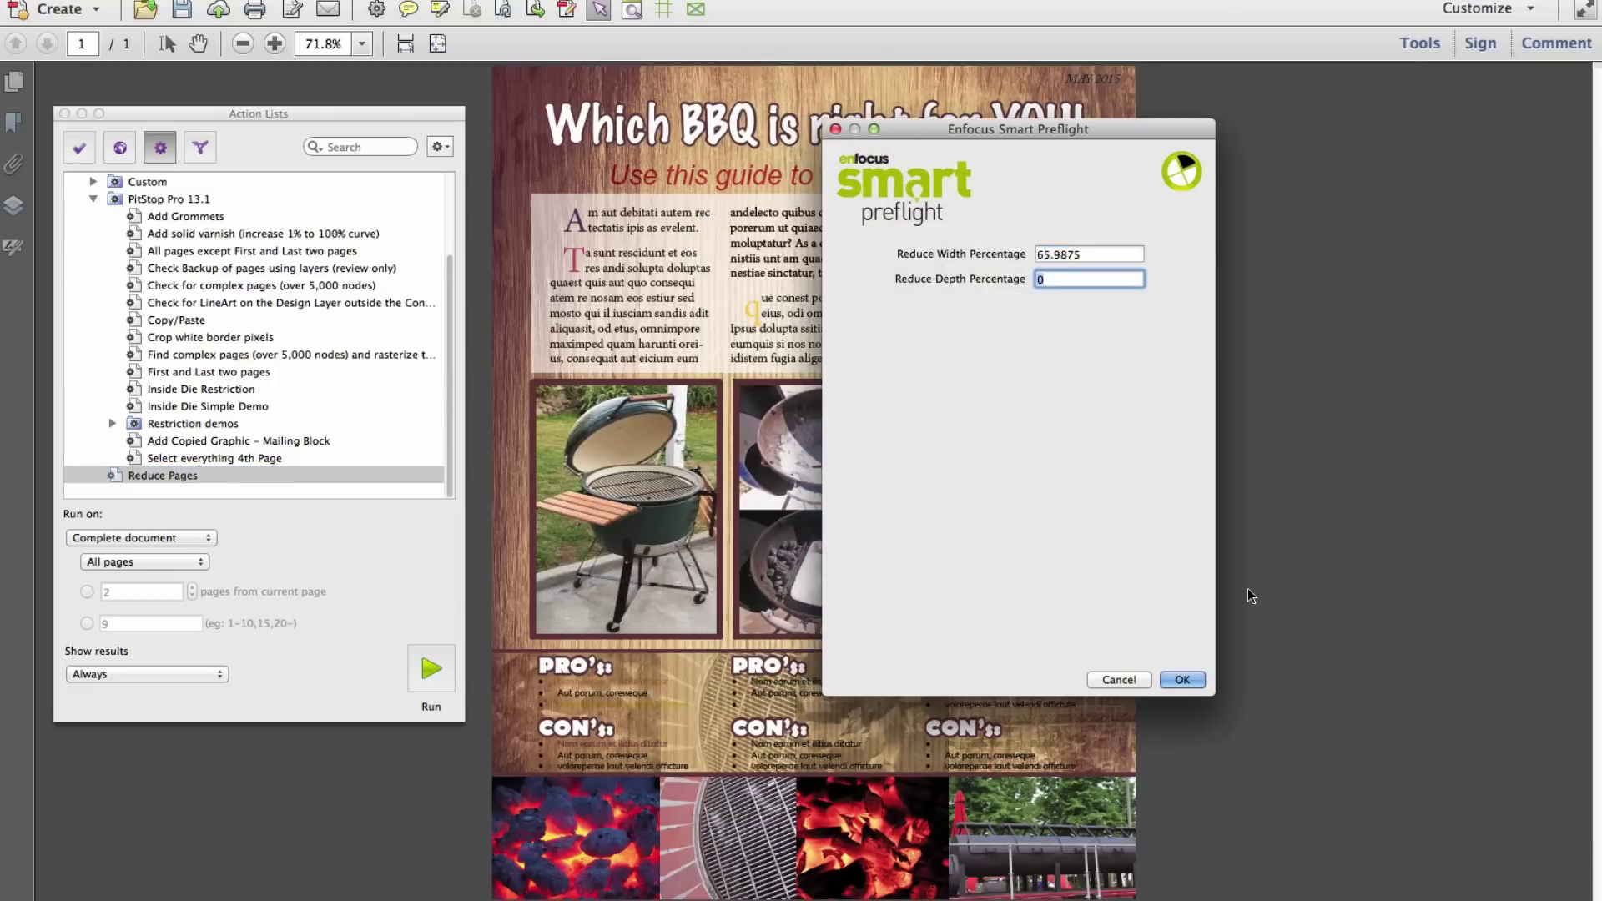
text(65.9875)
click(1190, 680)
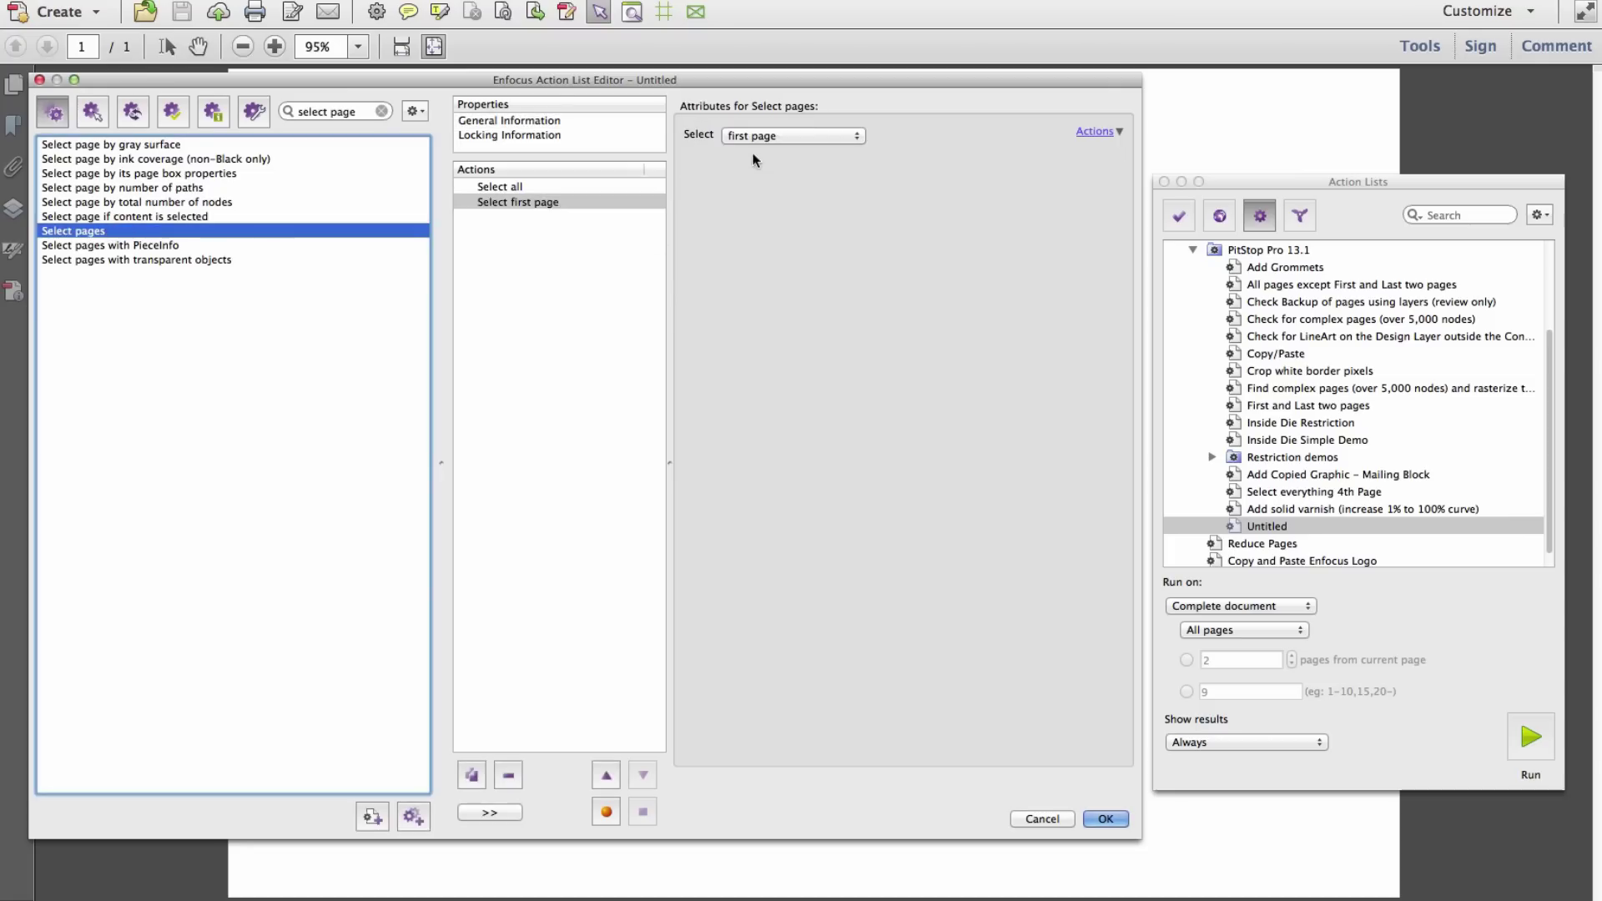
- Add a 'Copy or cut objects to clipboard' action that copies to a clipboard named Varnish
triple_click(325, 112)
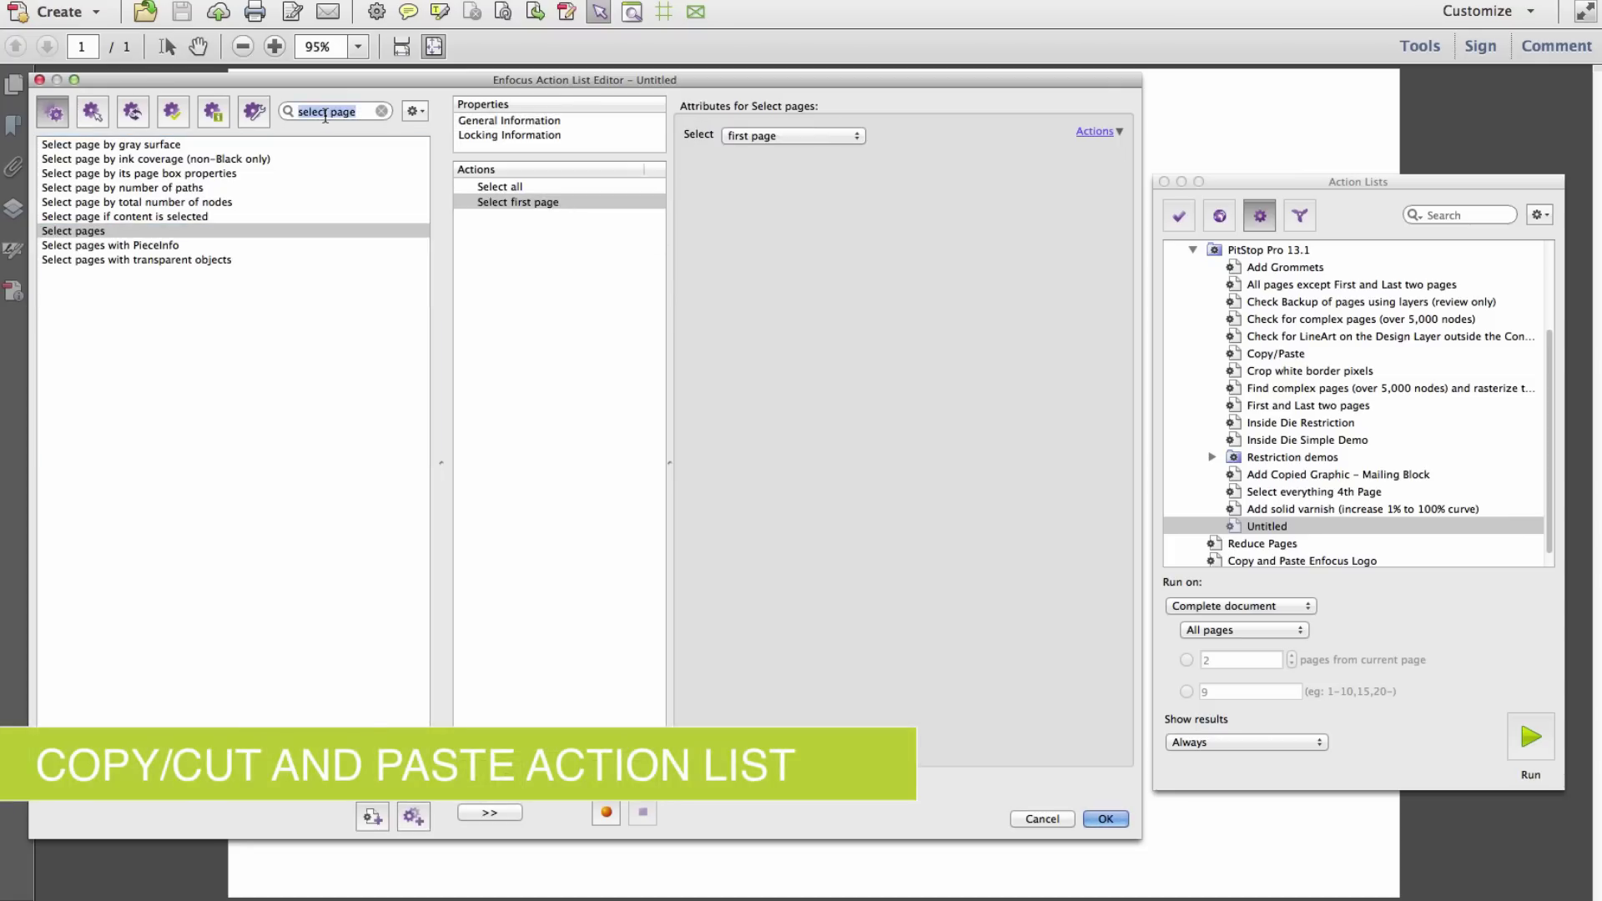
text(copy)
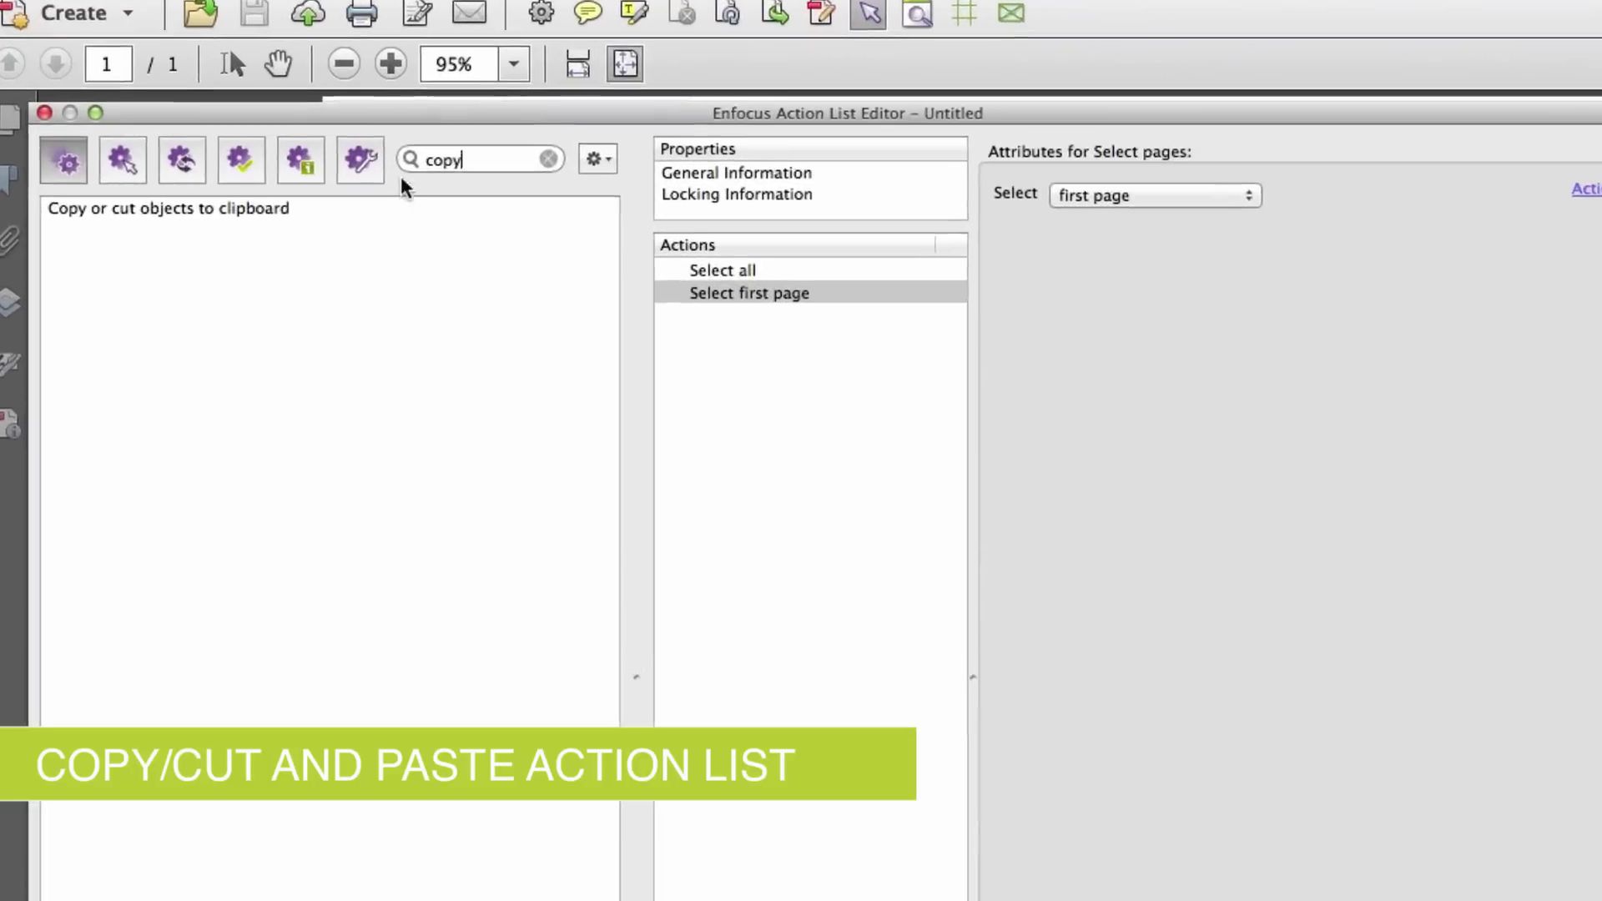
click(175, 147)
double_click(265, 236)
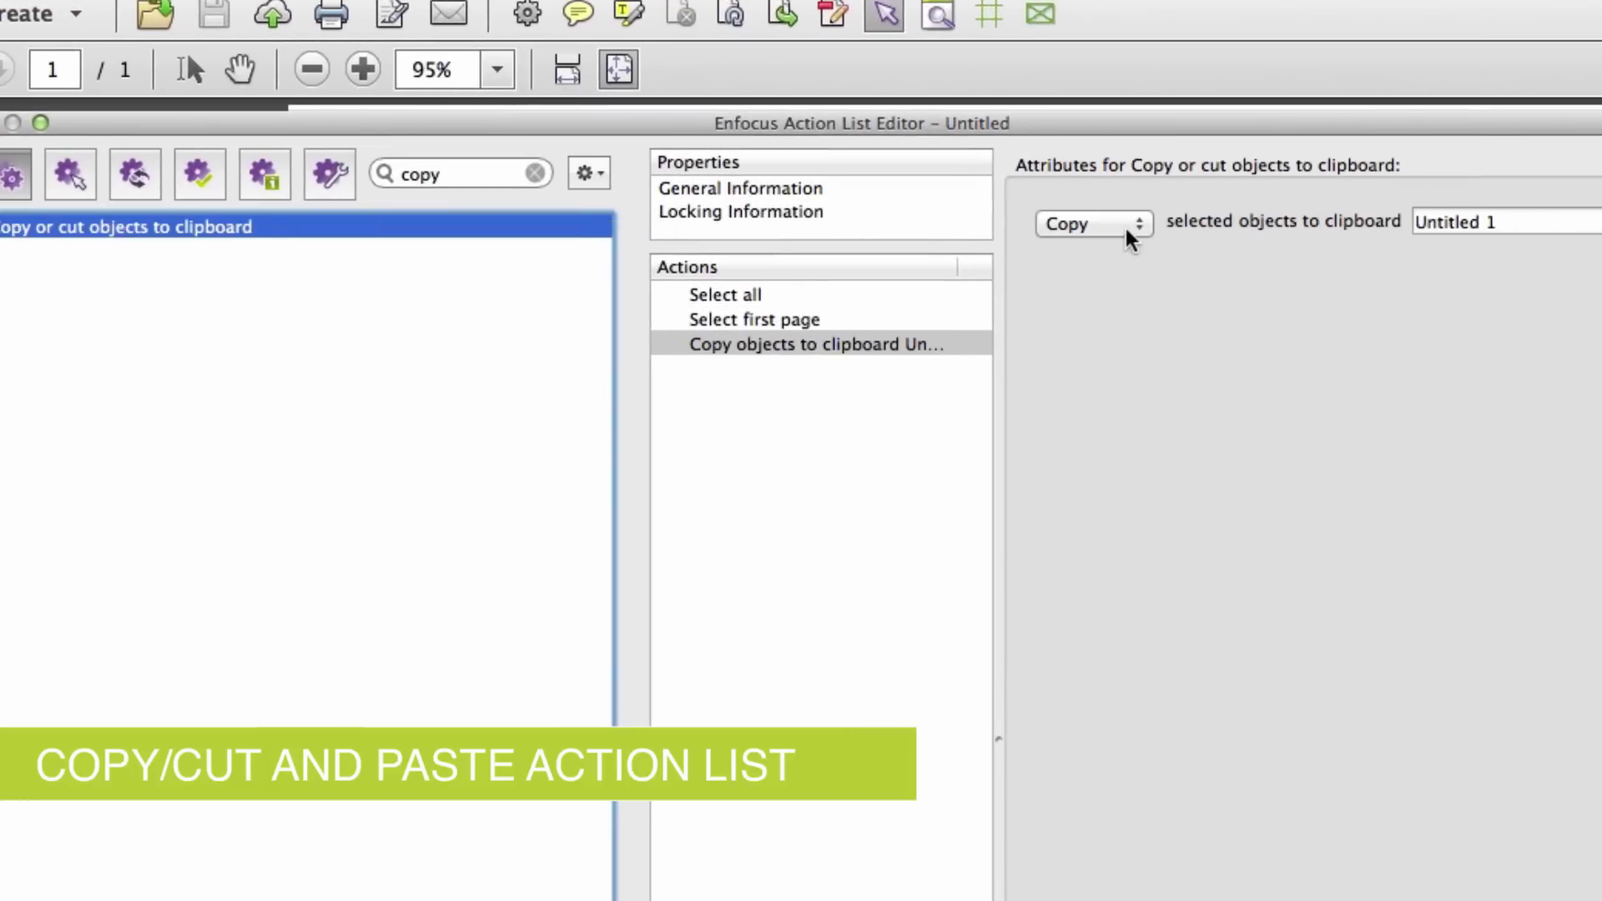
click(1130, 238)
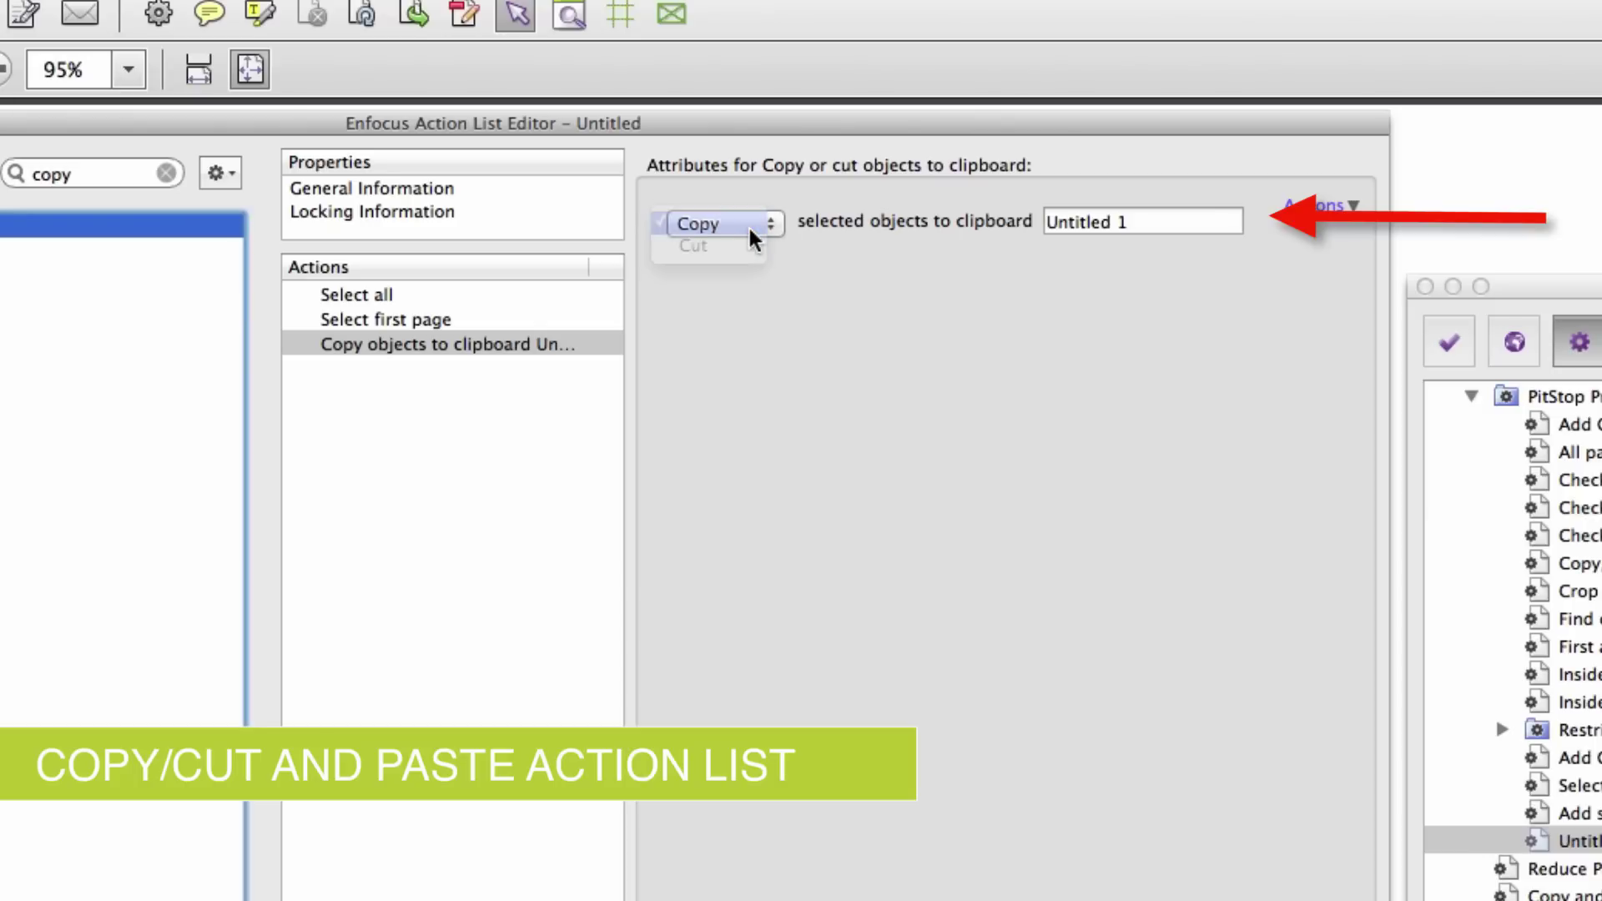
click(754, 225)
triple_click(1185, 220)
text(V)
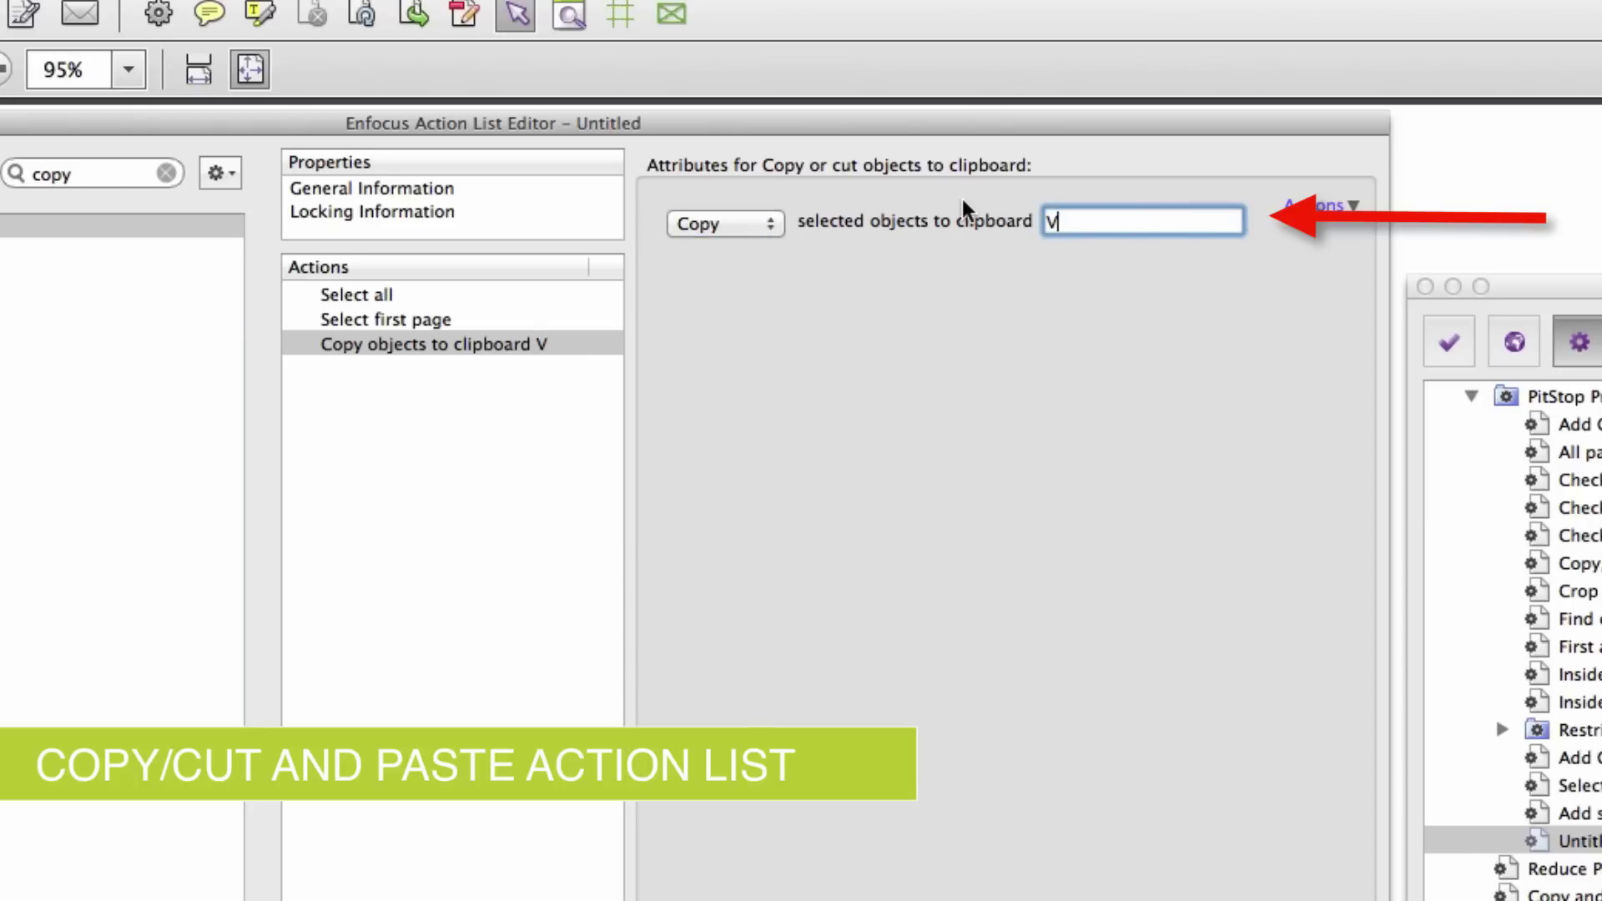
text(arnish)
key(Tab)
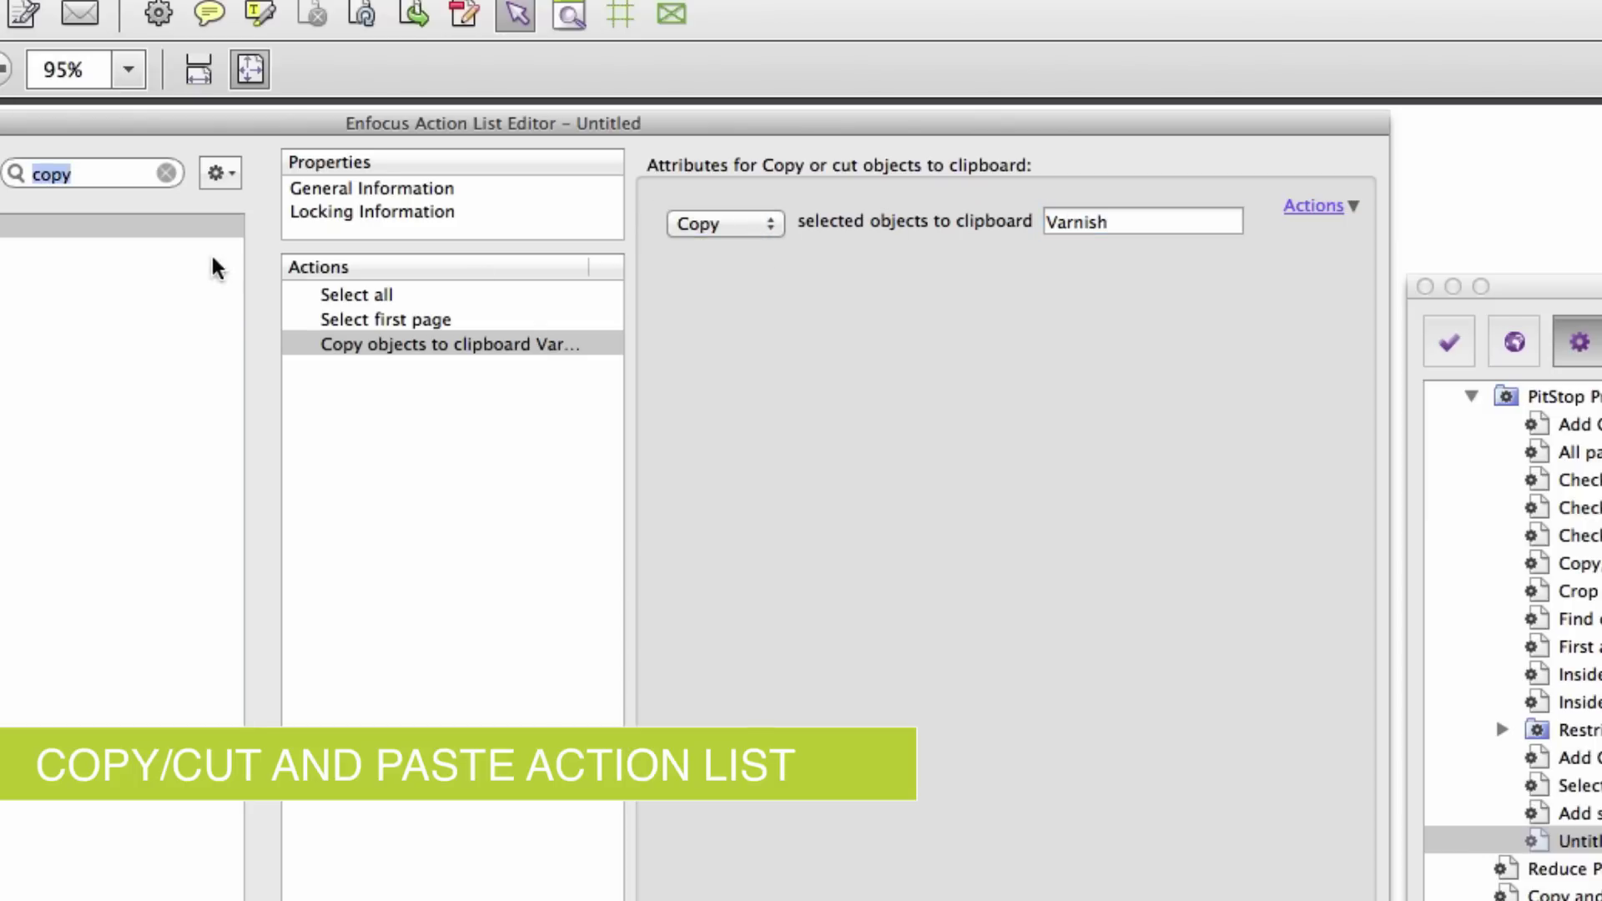
- Add a 'Paste objects from clipboard' action pasting from the Varnish clipboard
click(167, 173)
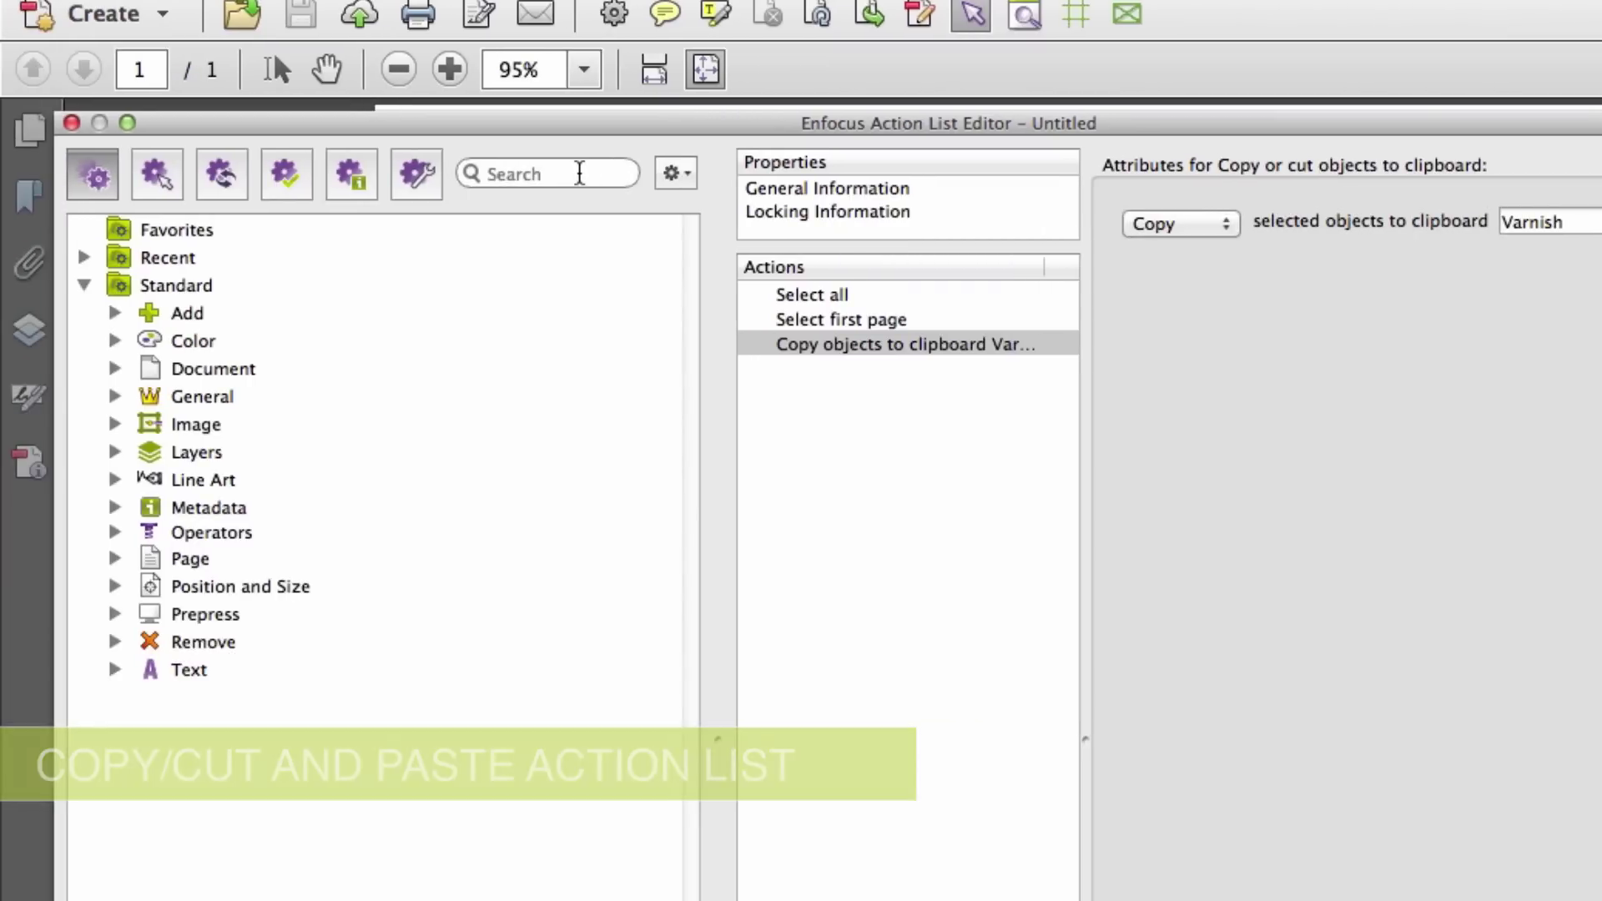
text(paste)
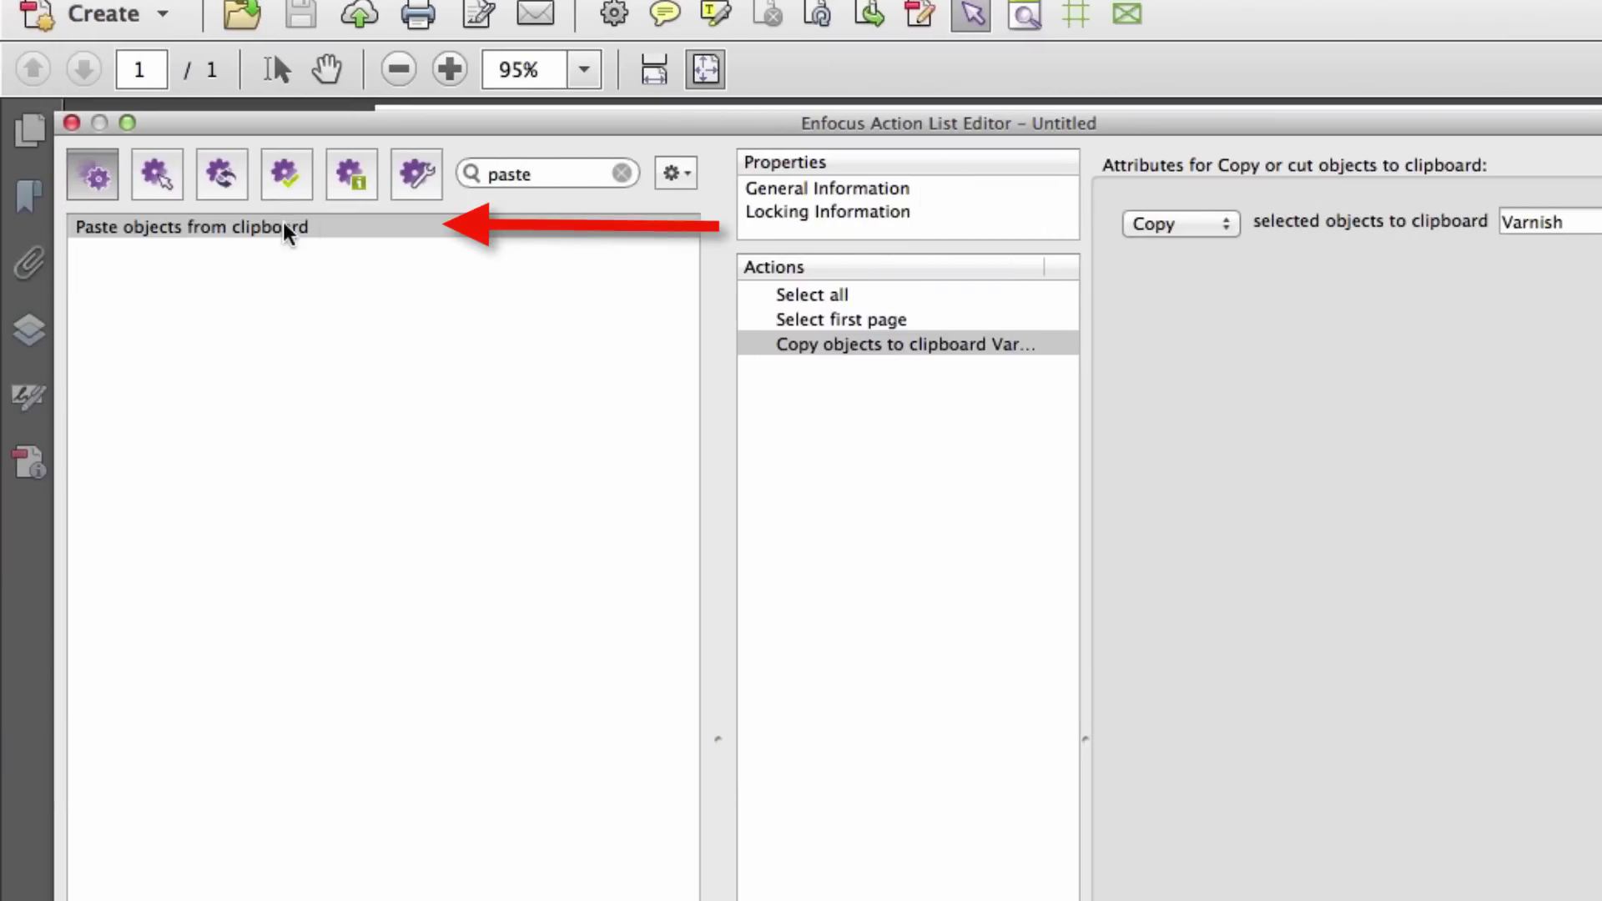
double_click(284, 232)
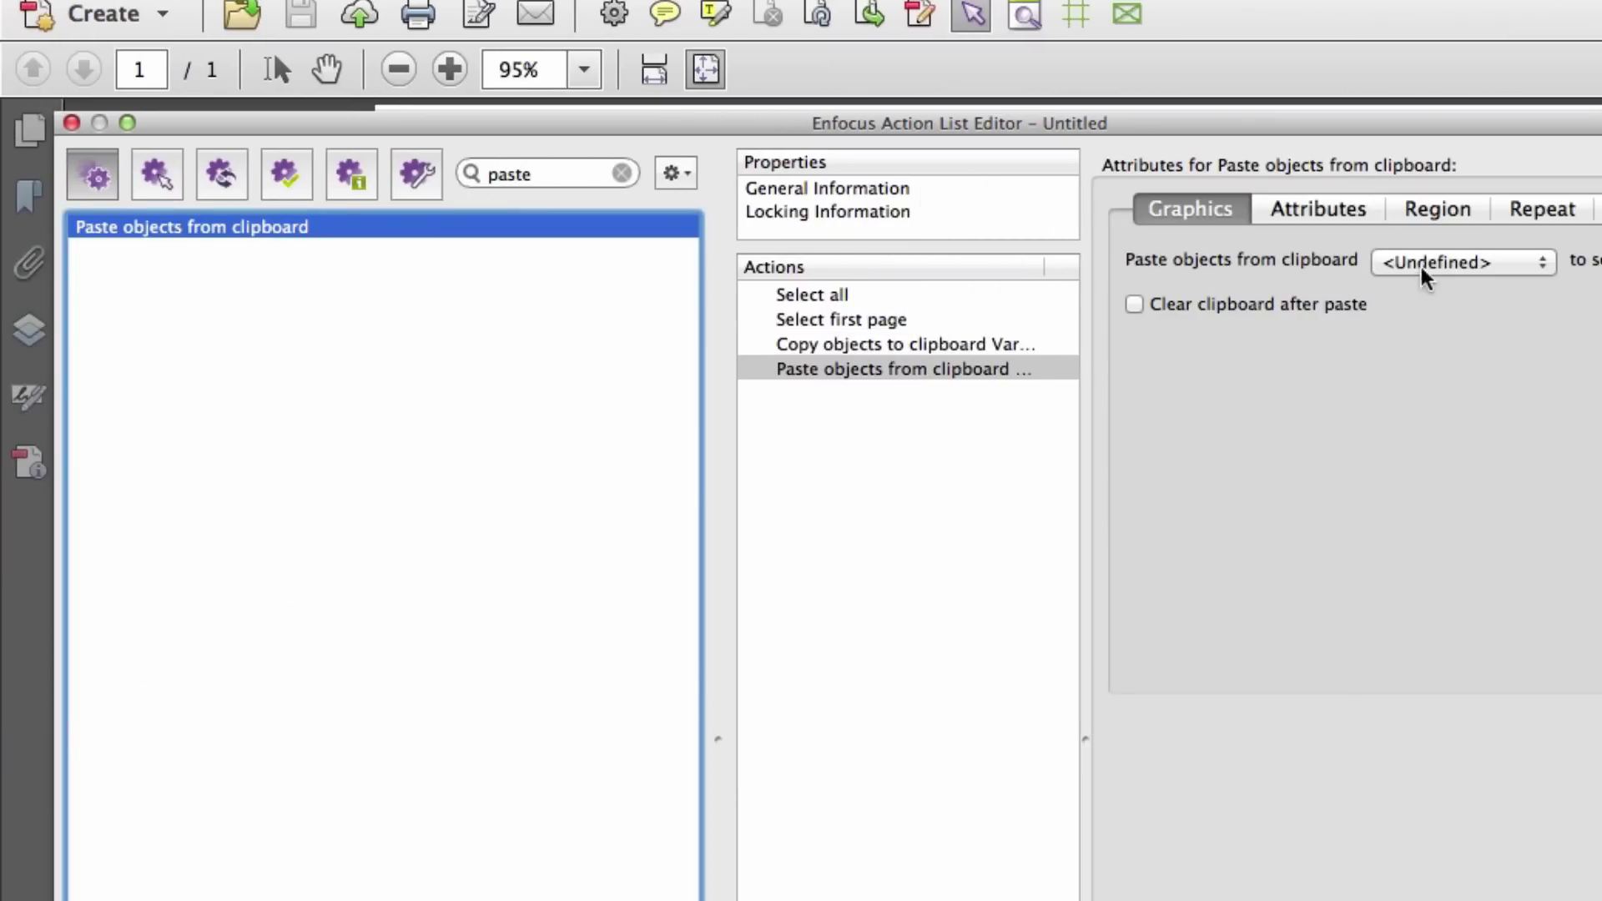
click(1009, 264)
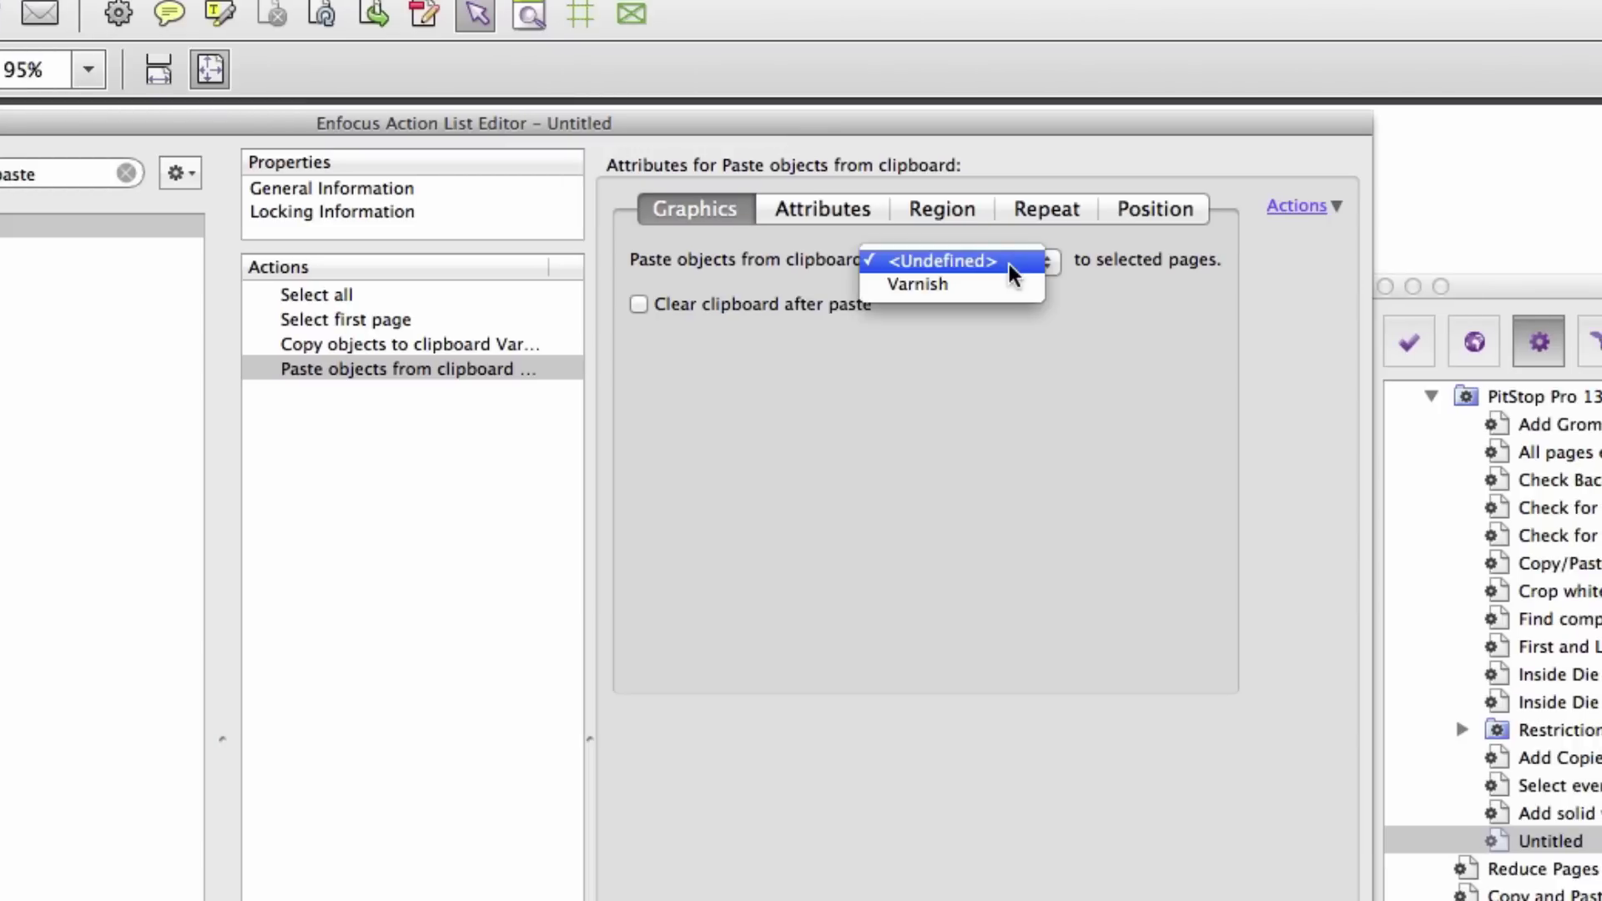
click(1013, 280)
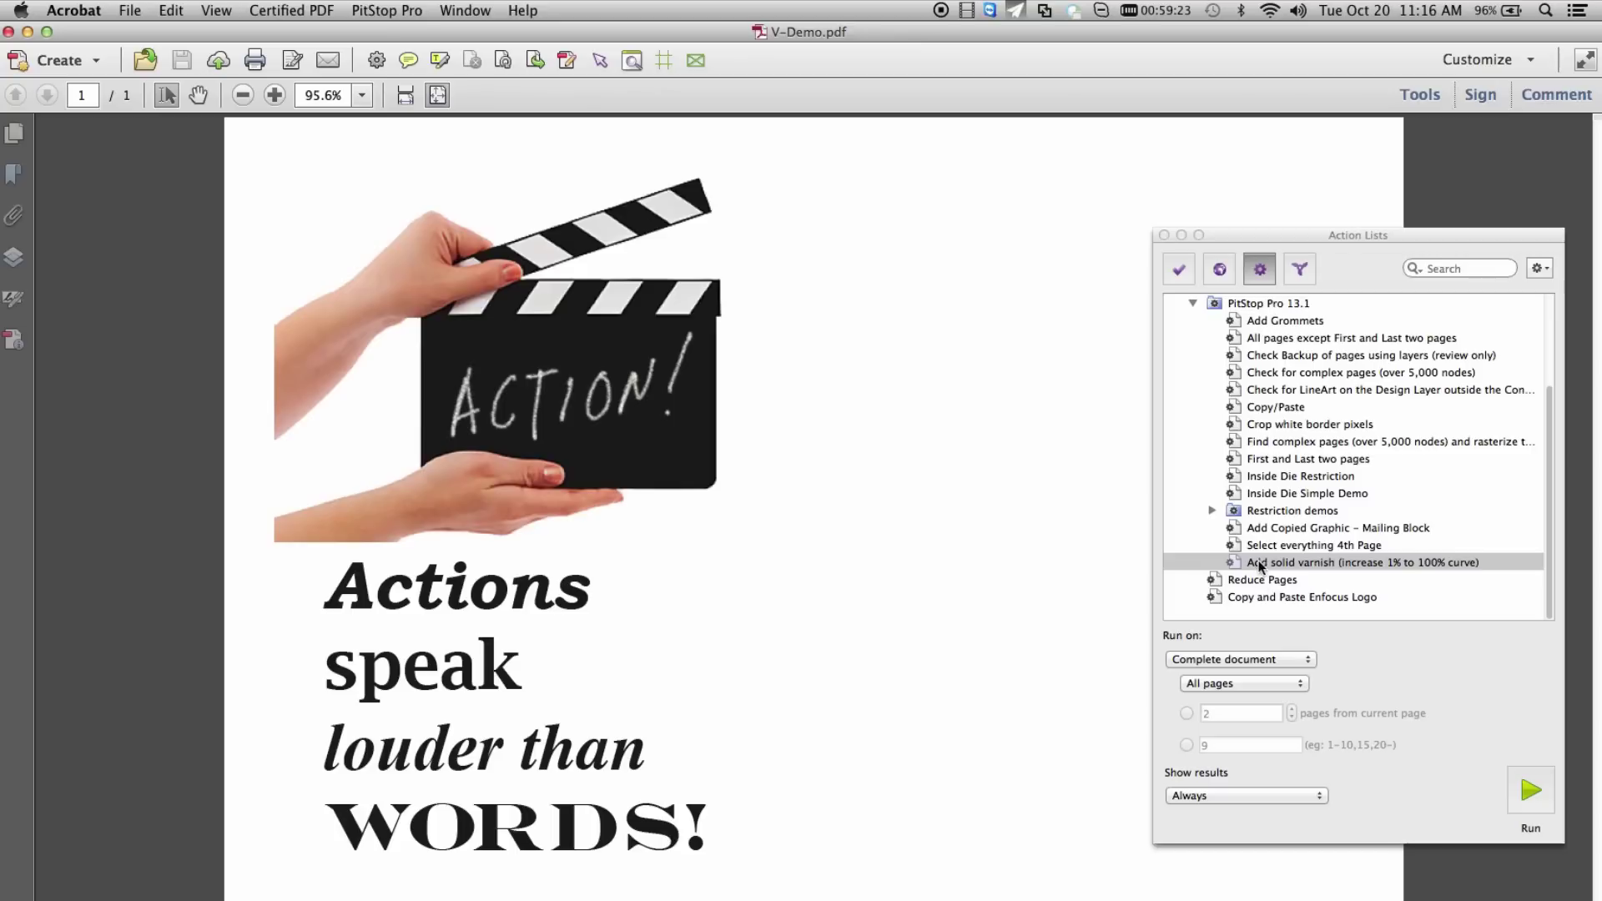
- Run the Add solid varnish action list and close the report and Action Lists panel
click(1535, 793)
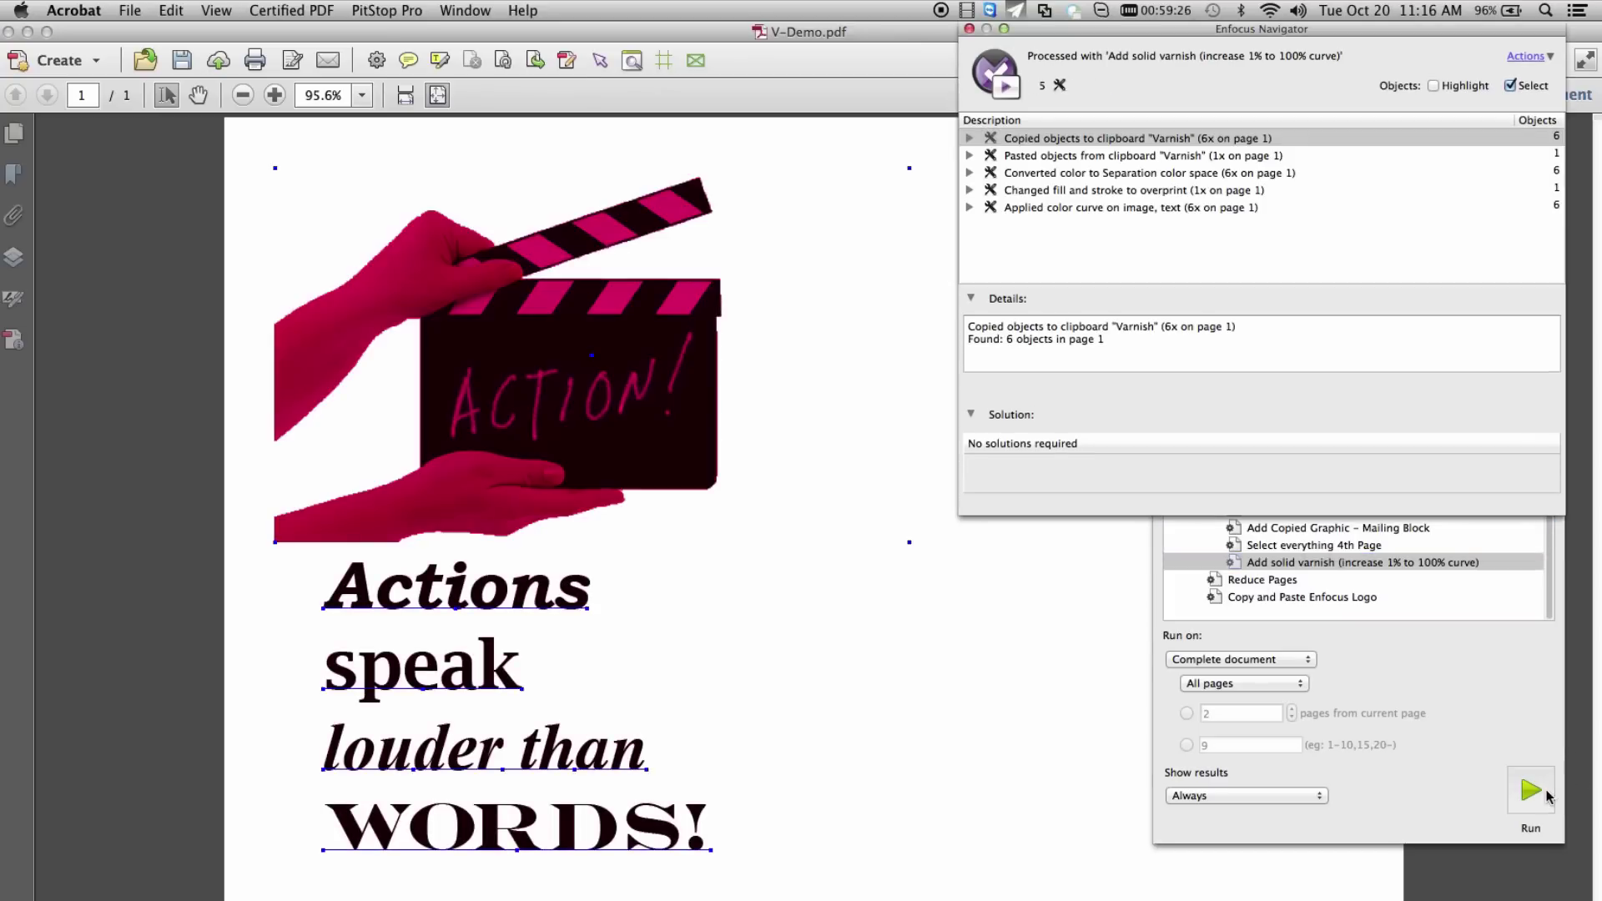
click(969, 29)
click(1165, 235)
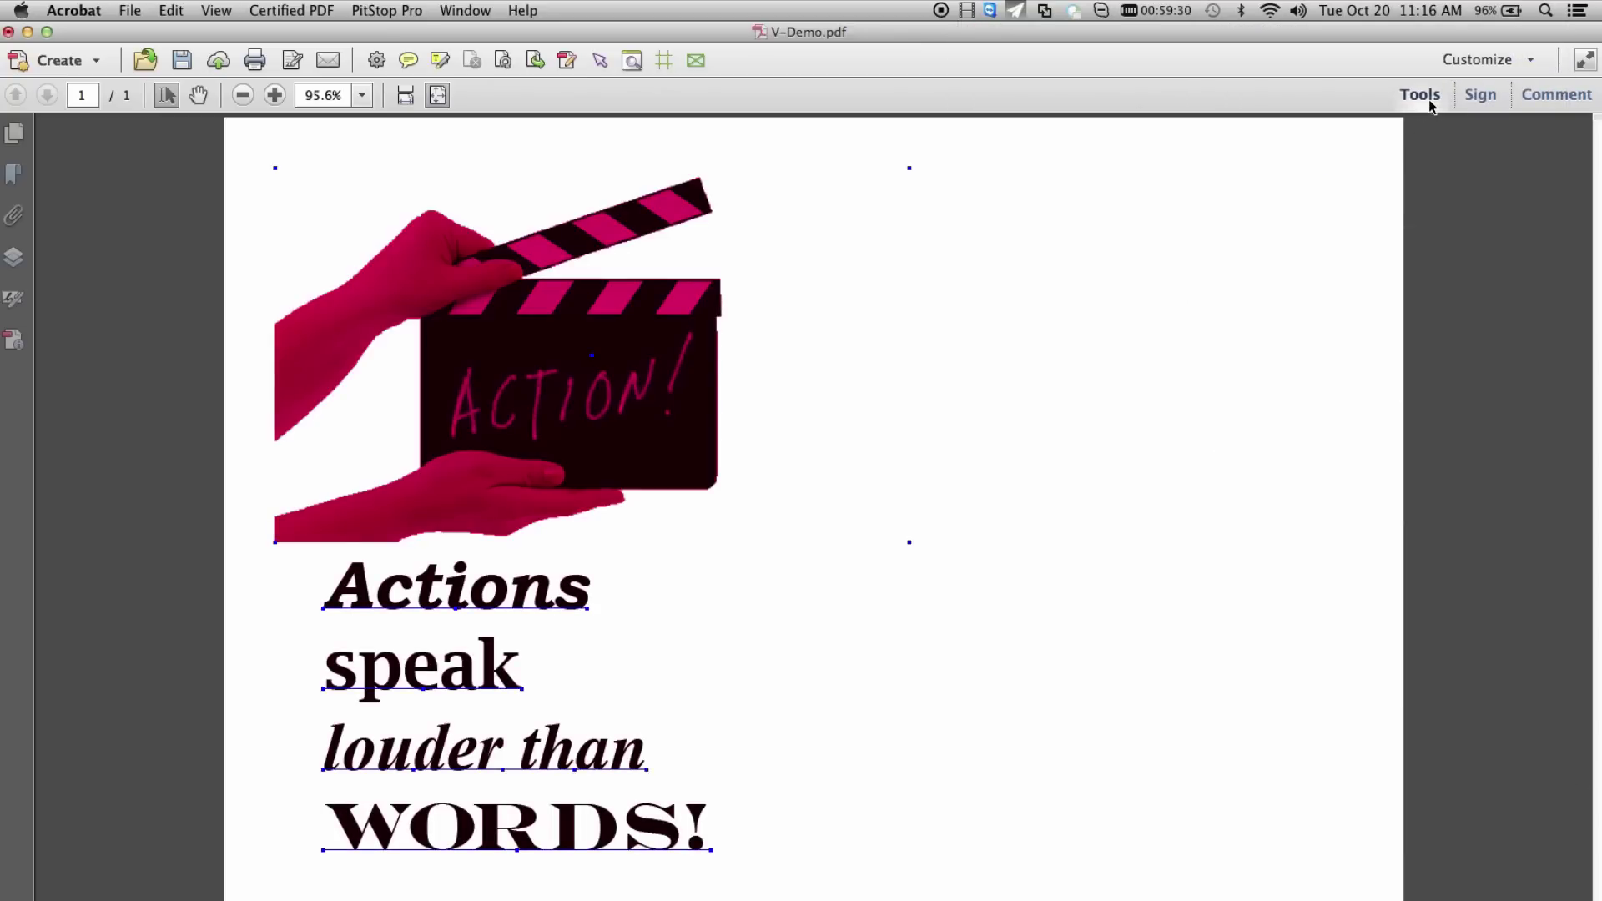
- Show Output Preview with Process Plates unchecked so only the varnish plate displays
click(1430, 104)
click(1478, 379)
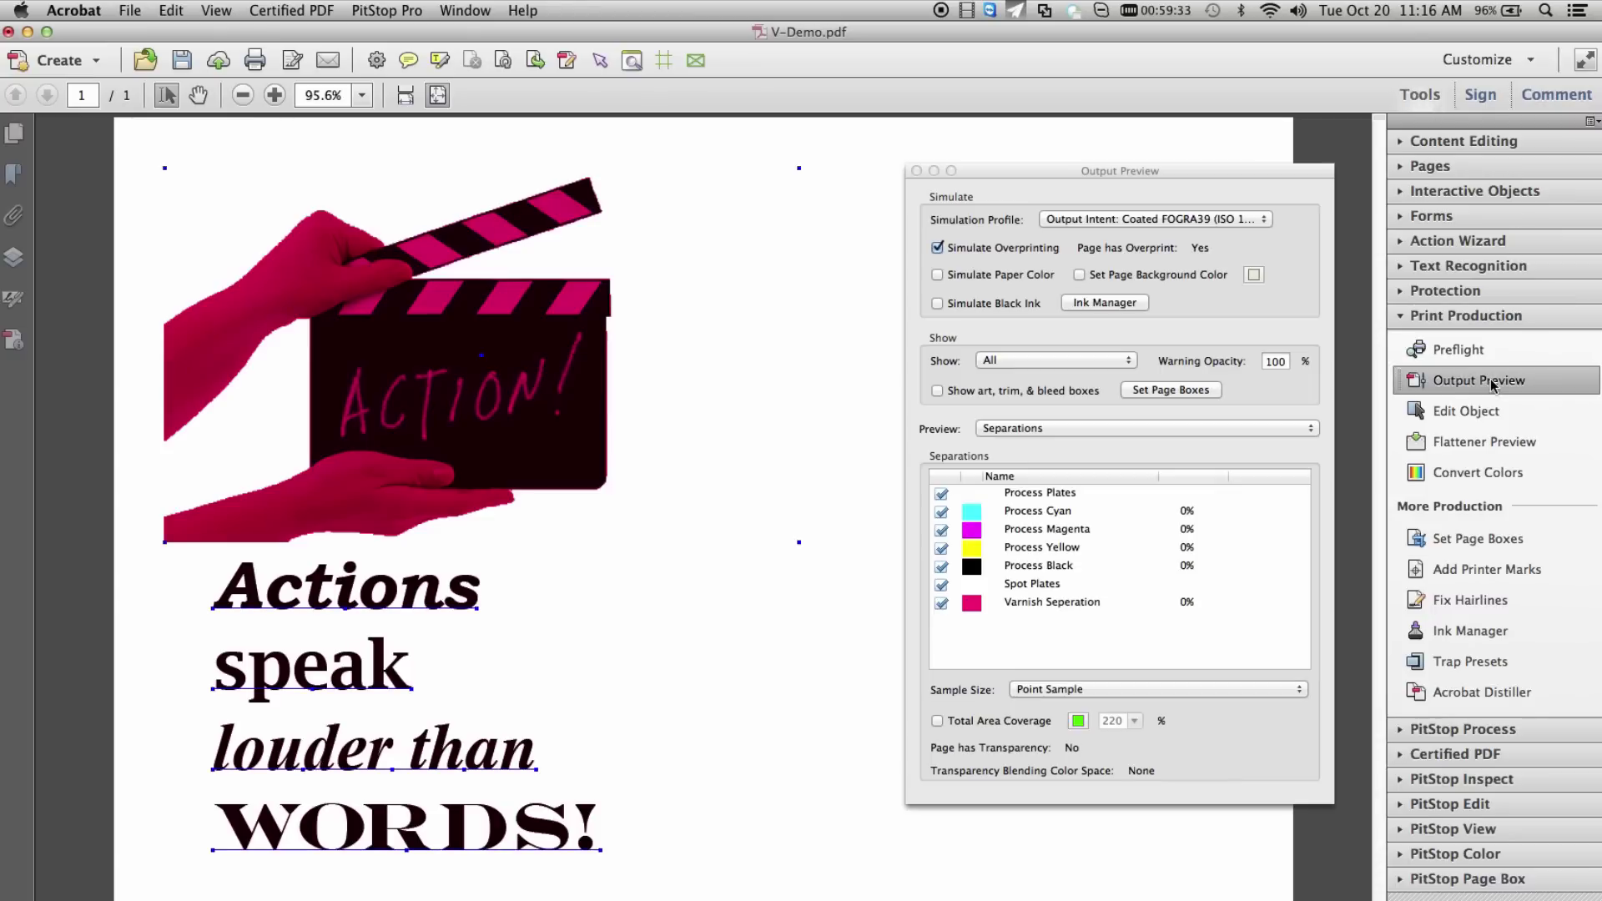
click(941, 493)
click(1034, 854)
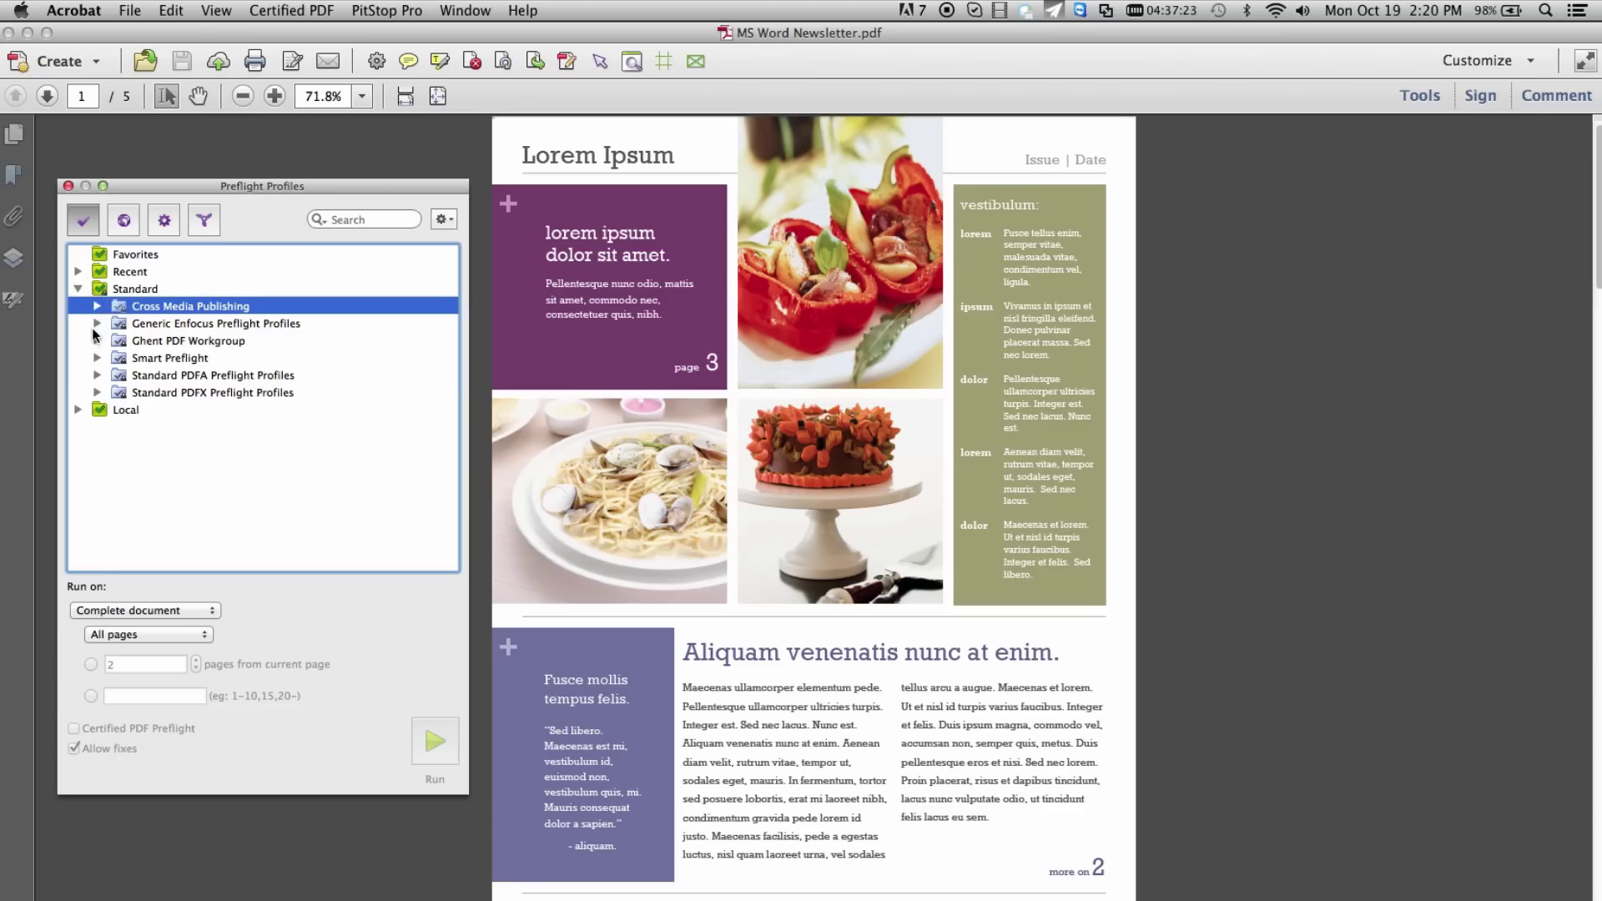
- Run 'Just make my Office PDF work! – CMYK ISO Coated v2' on the newsletter and disable Highlight
click(97, 323)
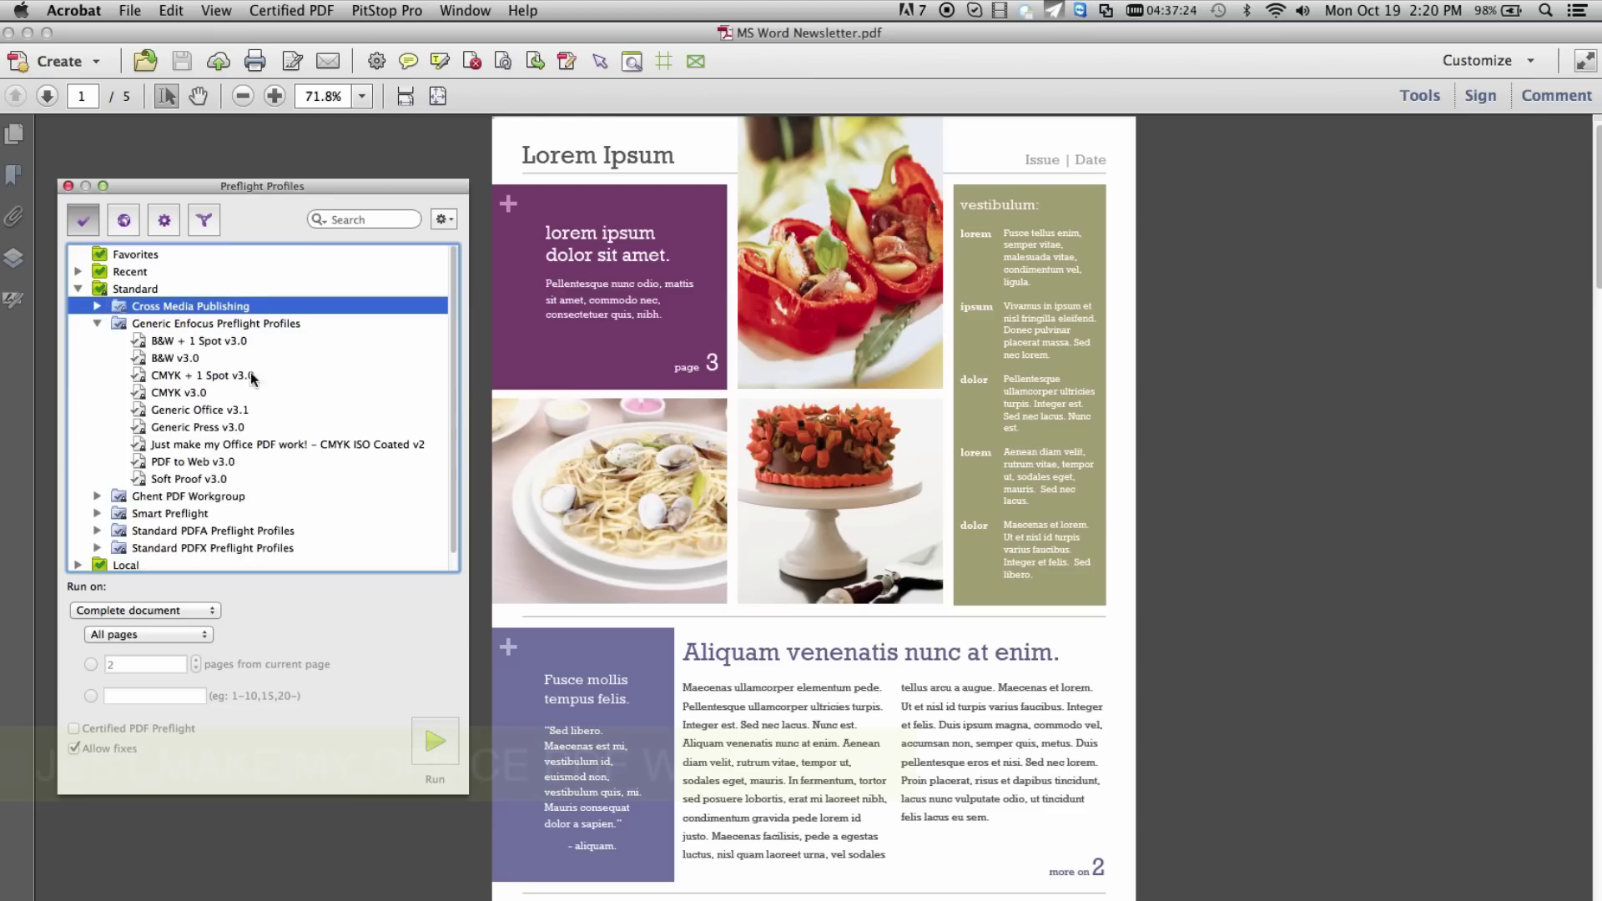
click(268, 448)
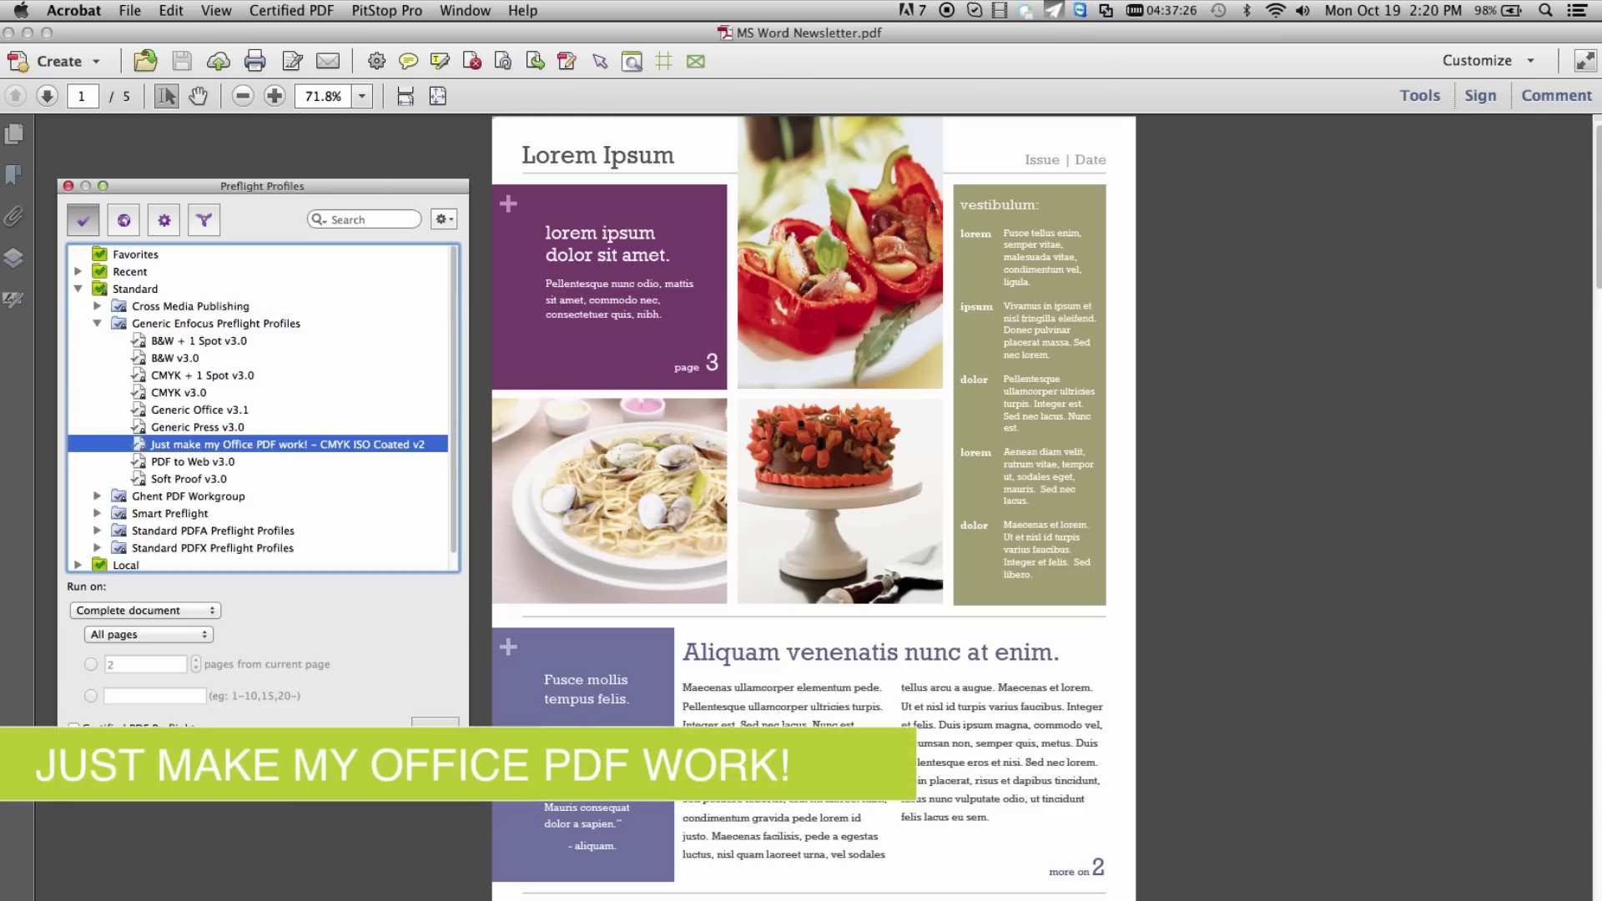
click(435, 722)
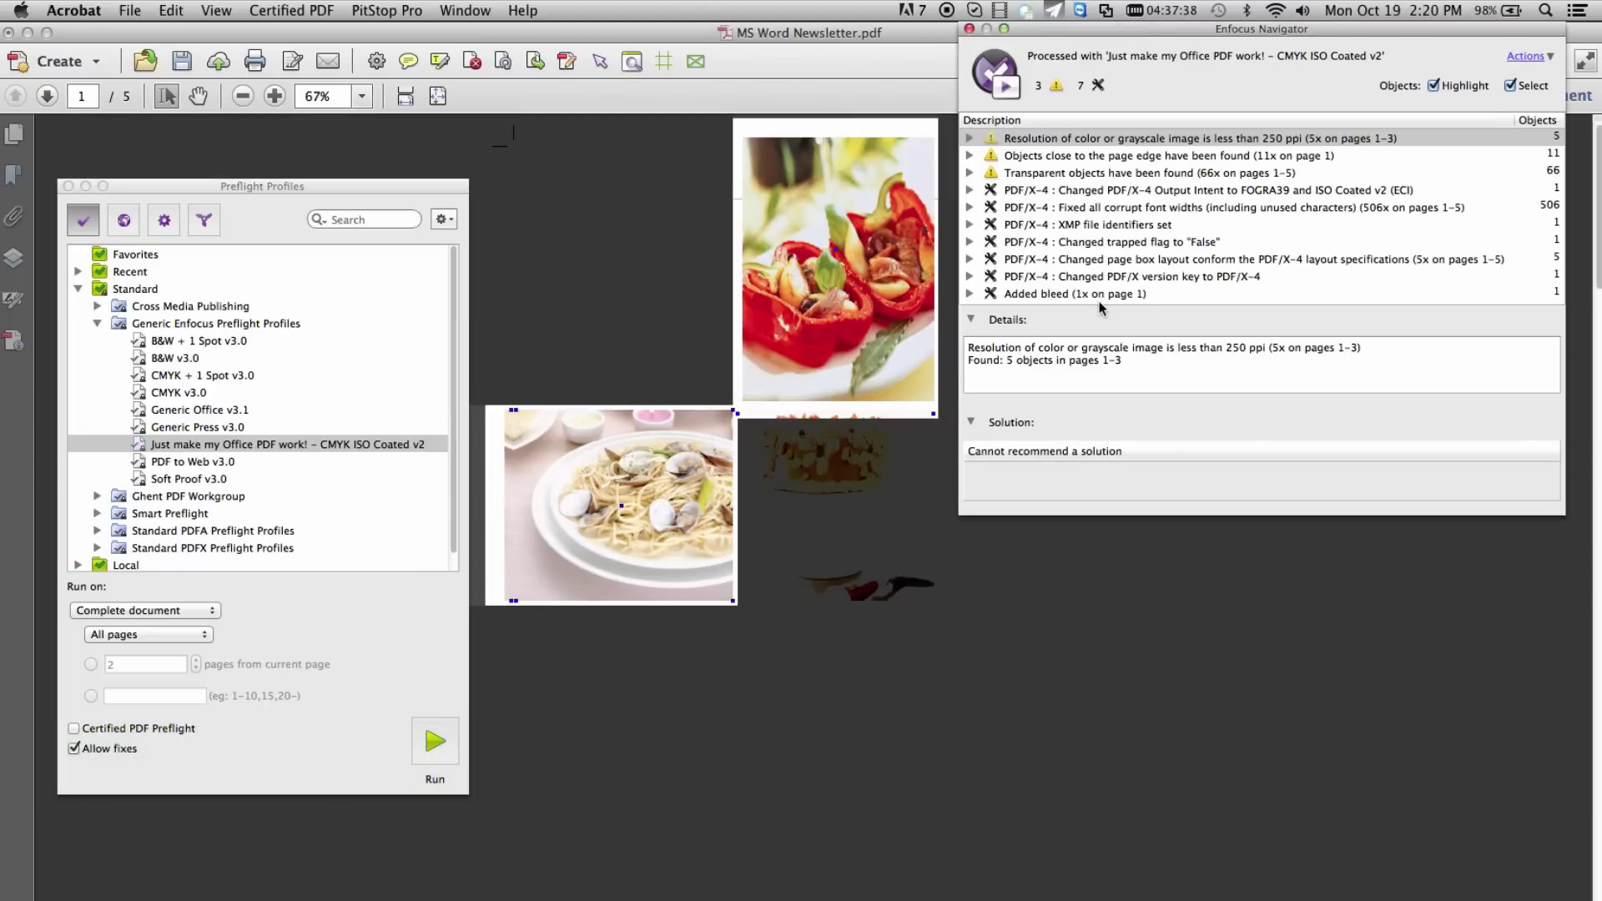
click(1452, 86)
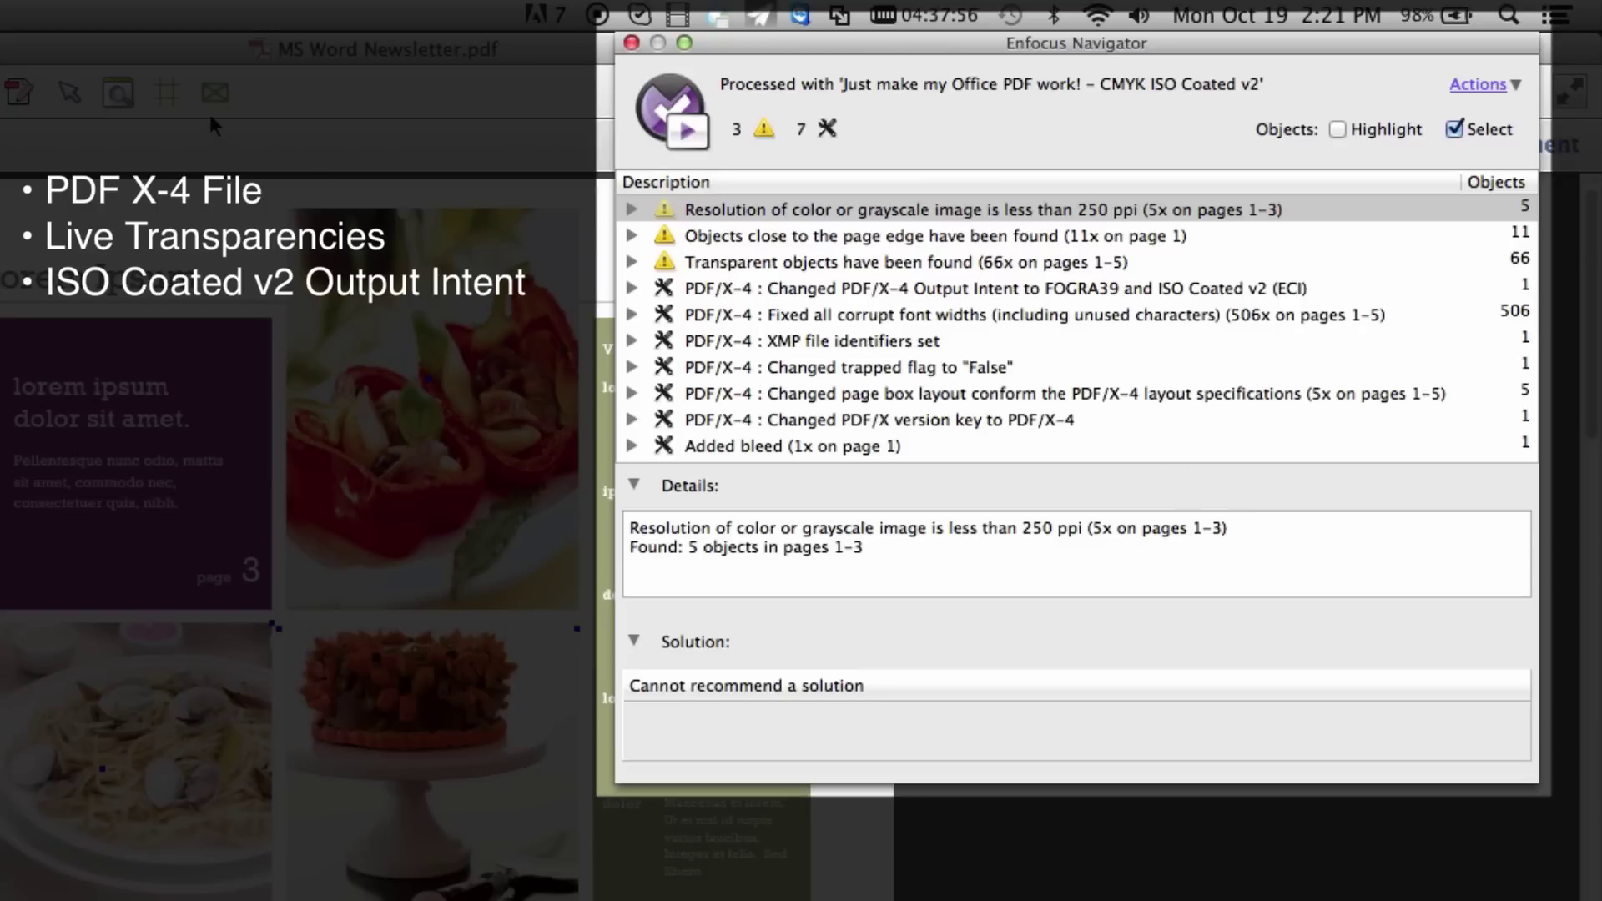
click(168, 92)
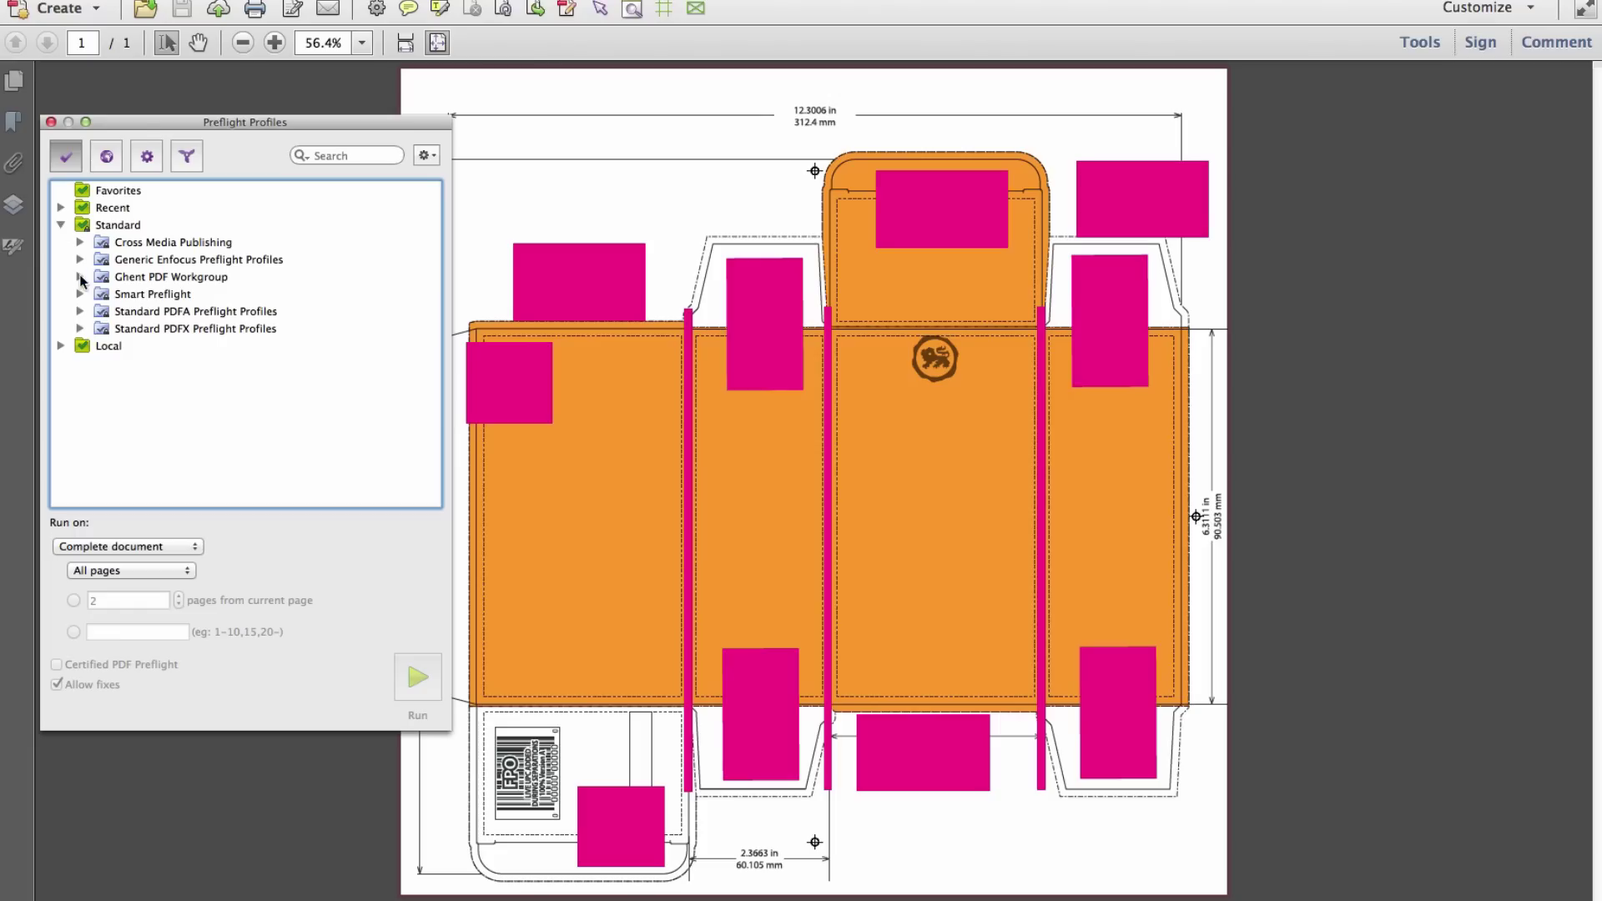
- Expand Ghent PDF Workgroup > 2014 Specifications (Packaging) to list its Flexo, Gravure and Offset profiles
click(80, 276)
click(100, 346)
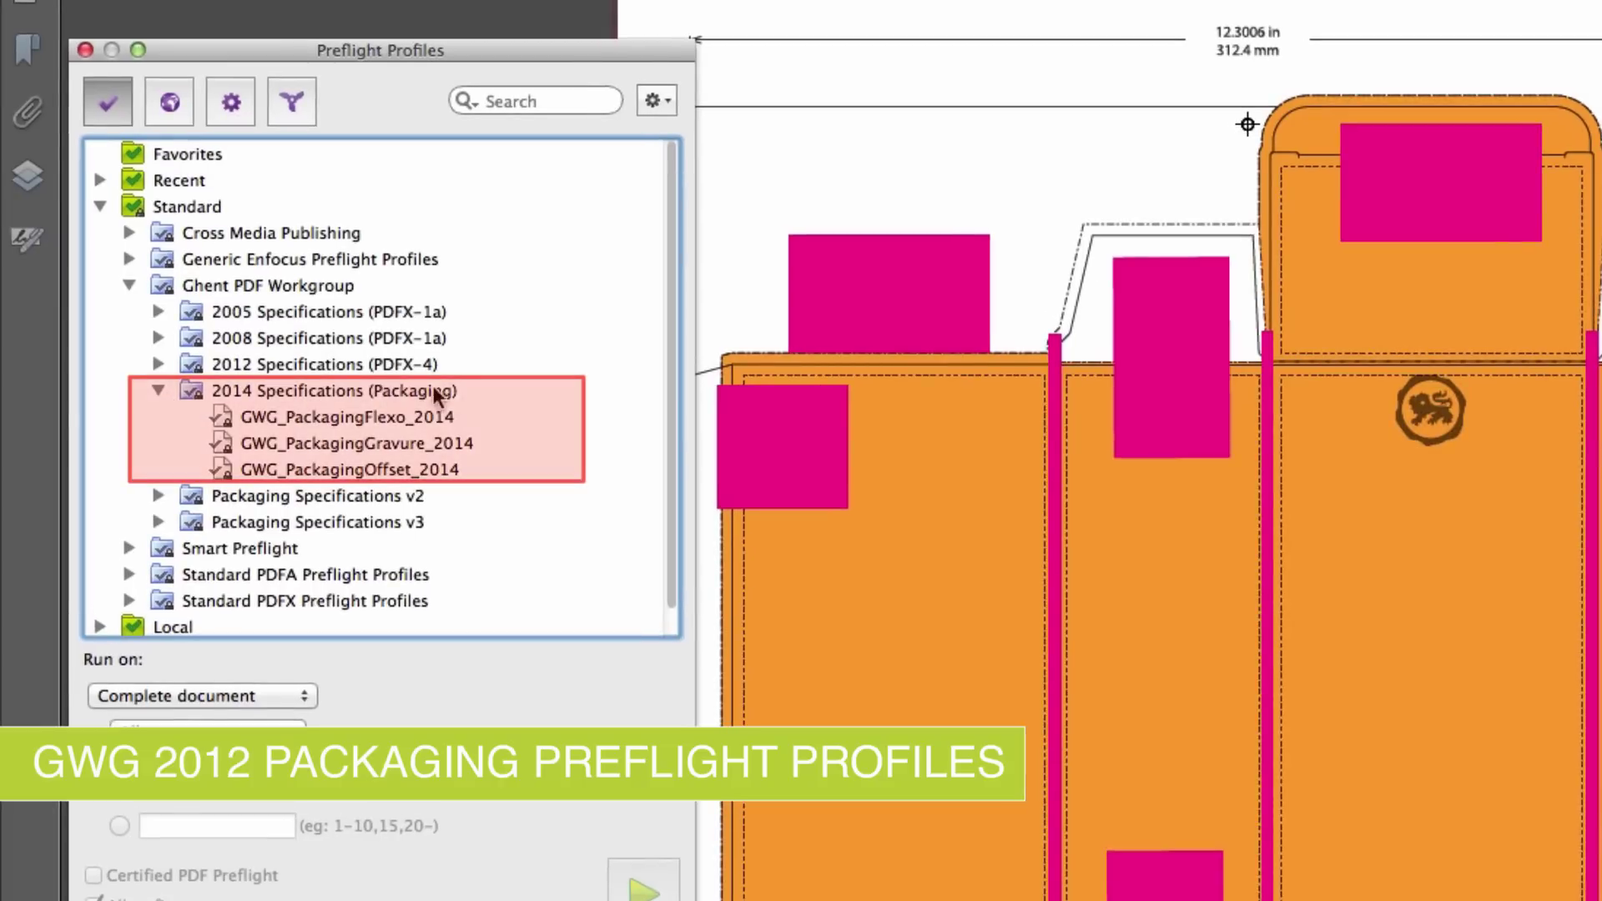
click(467, 383)
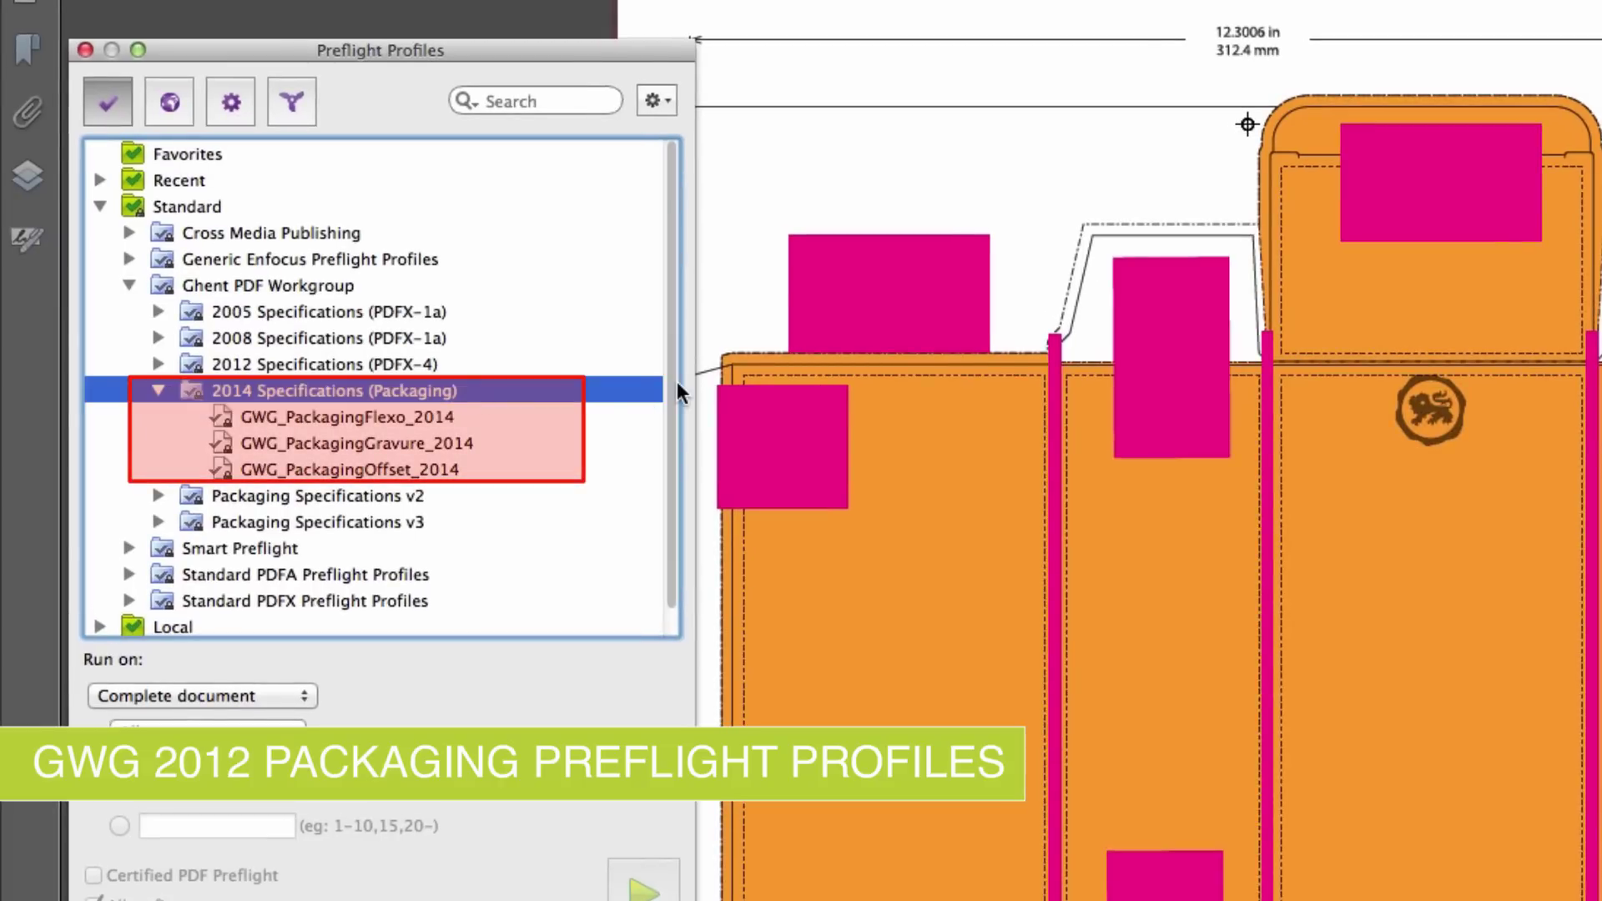